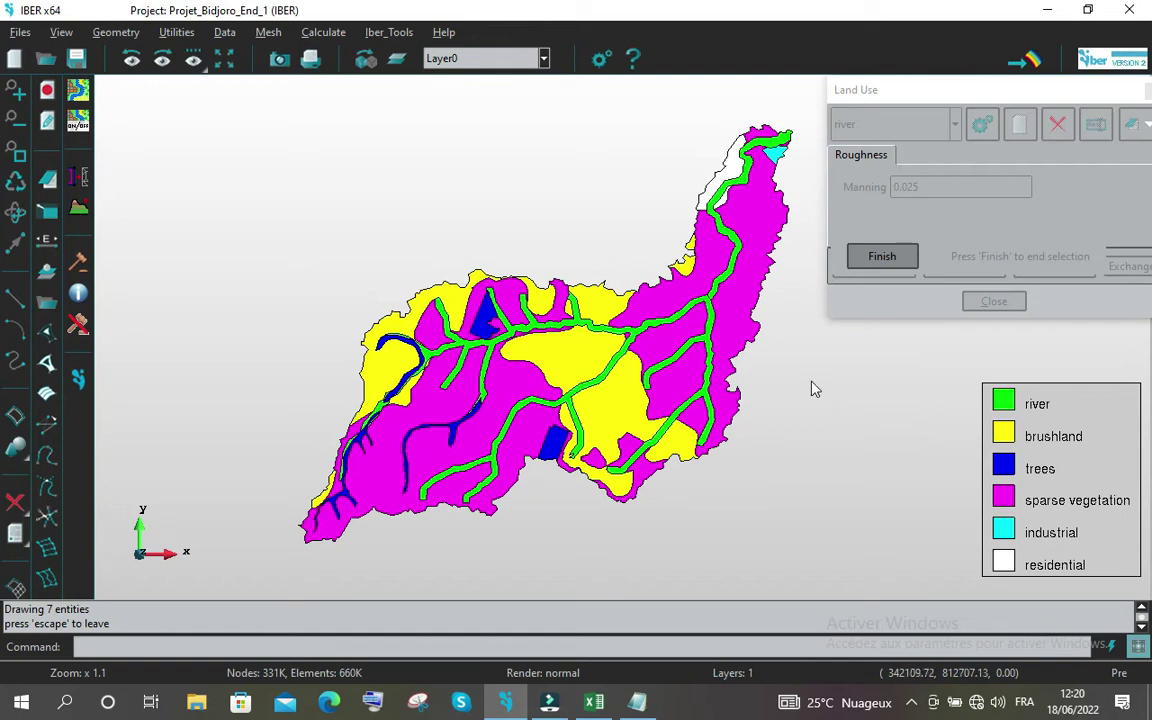
End the land use display, close the Land Use dialog, and open the hyetograph definition
left_click(881, 258)
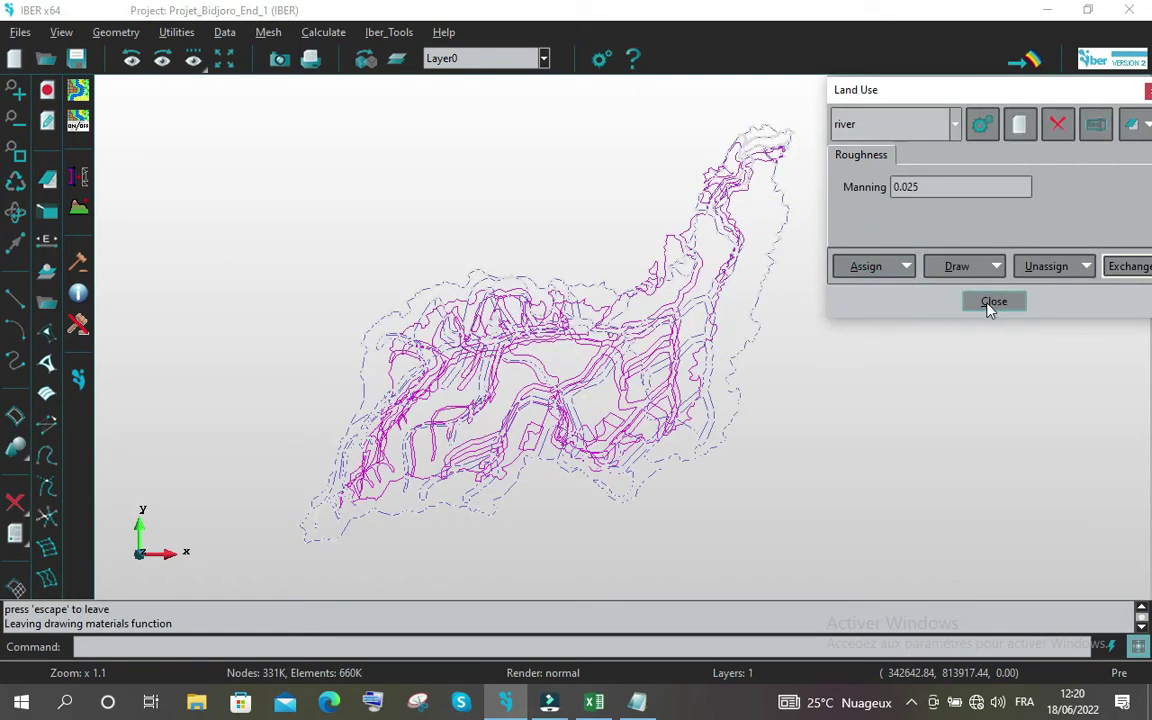
left_click(990, 305)
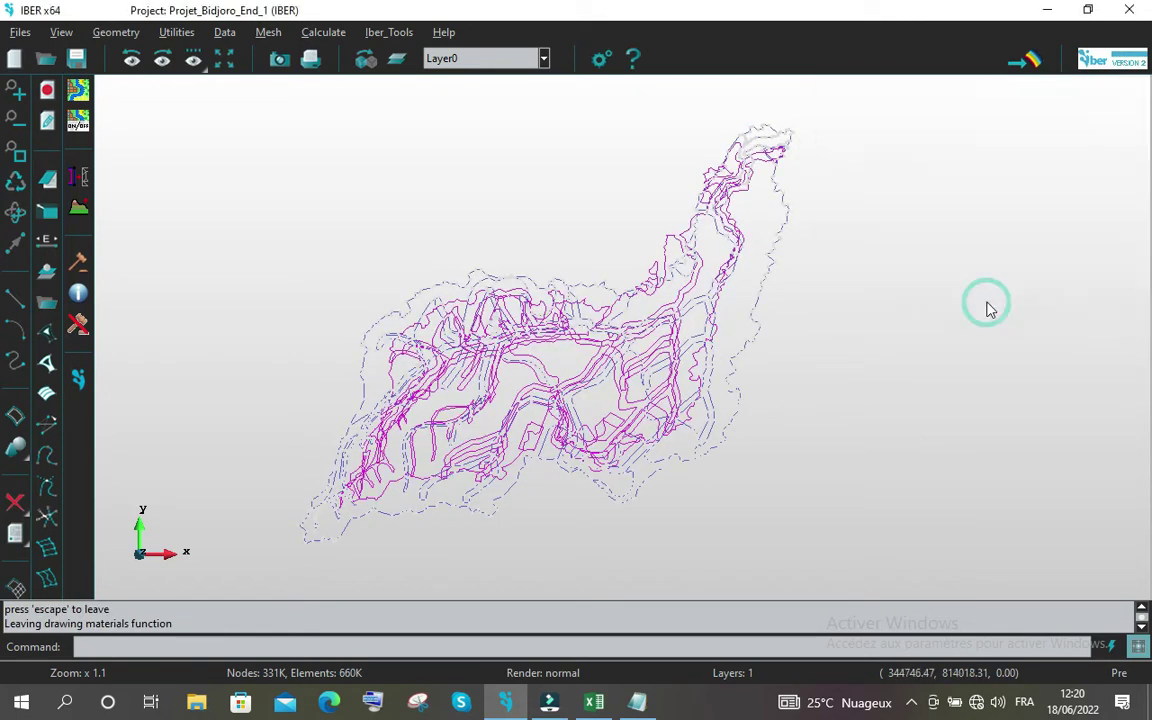
left_click(222, 33)
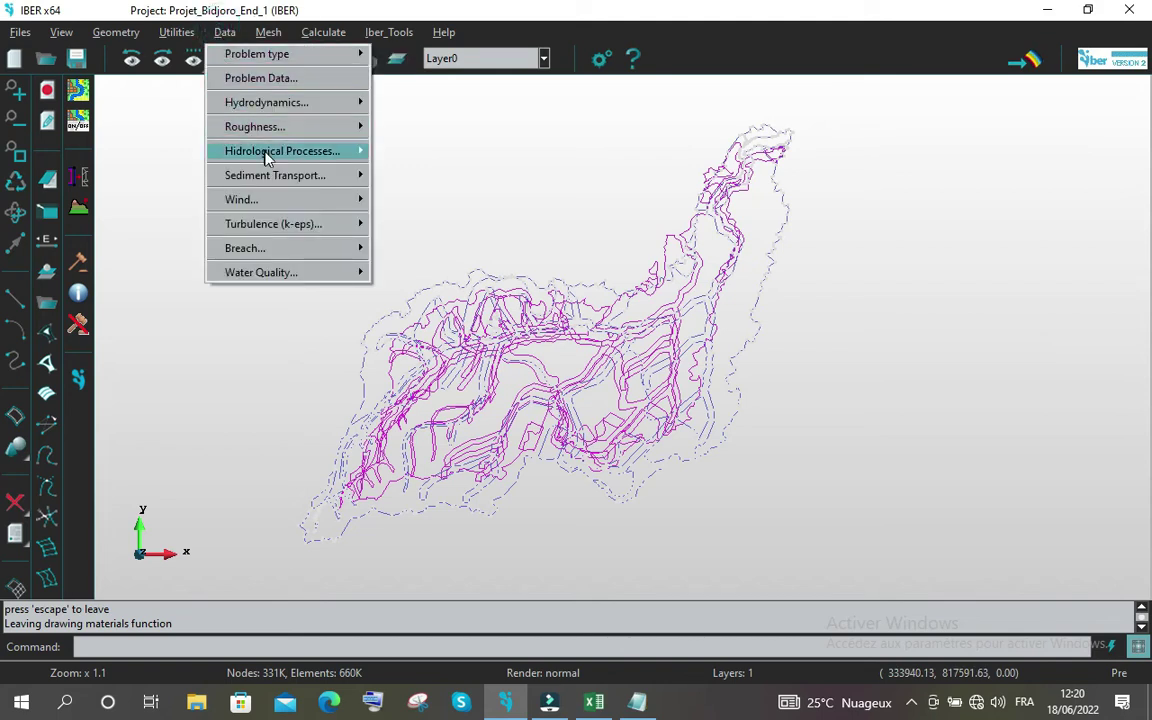
mouse_move(268, 158)
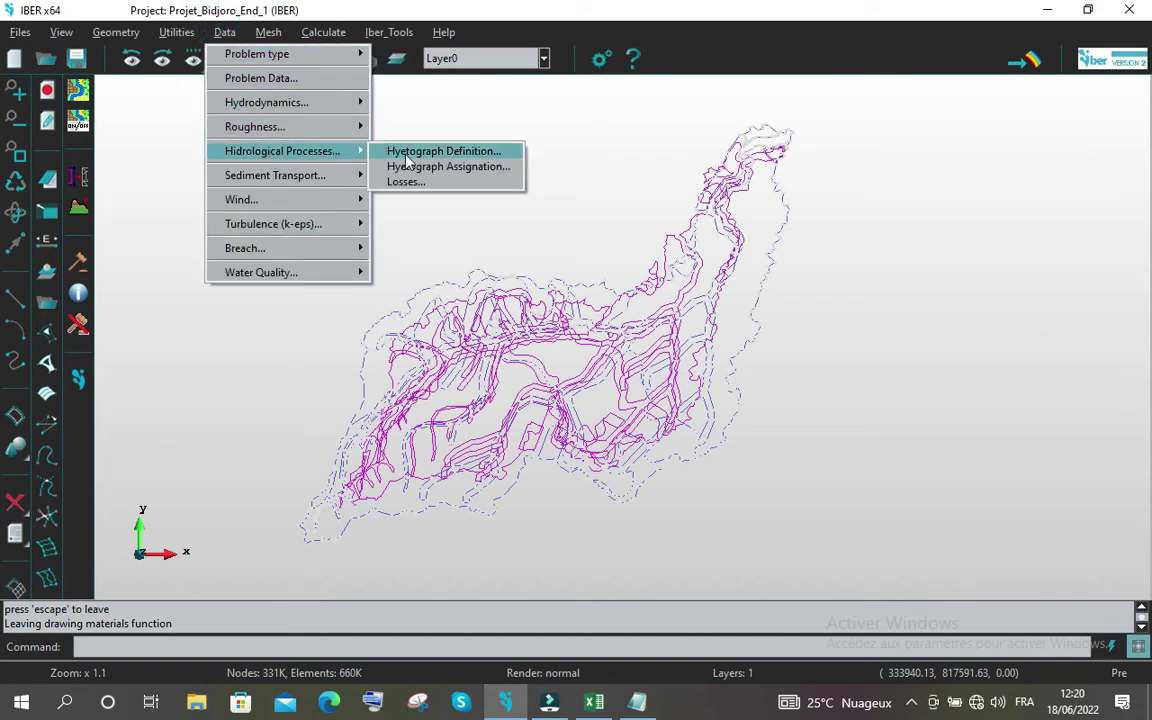
left_click(463, 153)
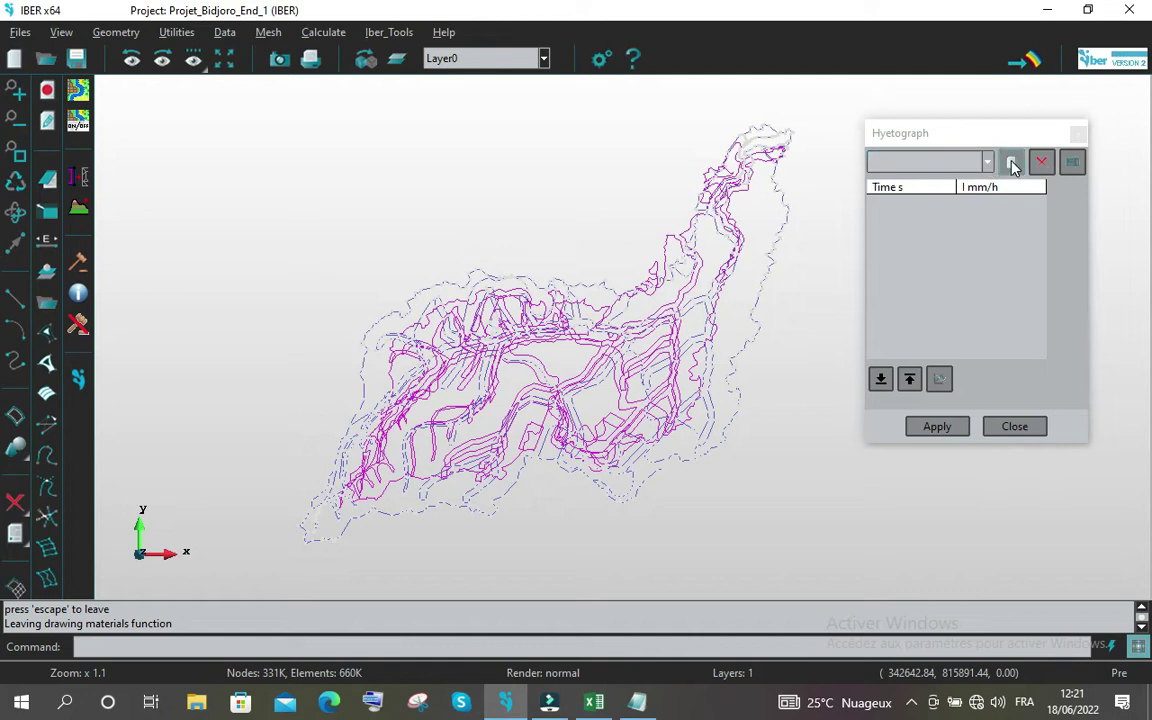
Create three new hyetographs and name them T30, T100 and T300
left_click(1013, 166)
left_click(1073, 164)
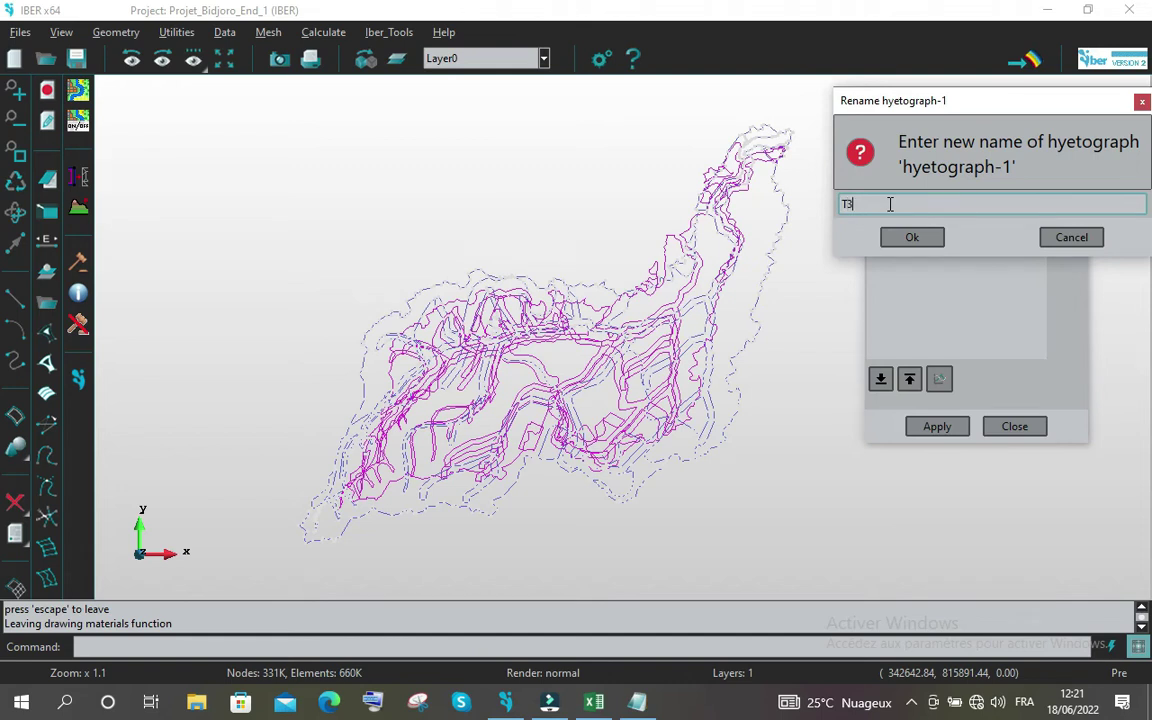
left_click(910, 237)
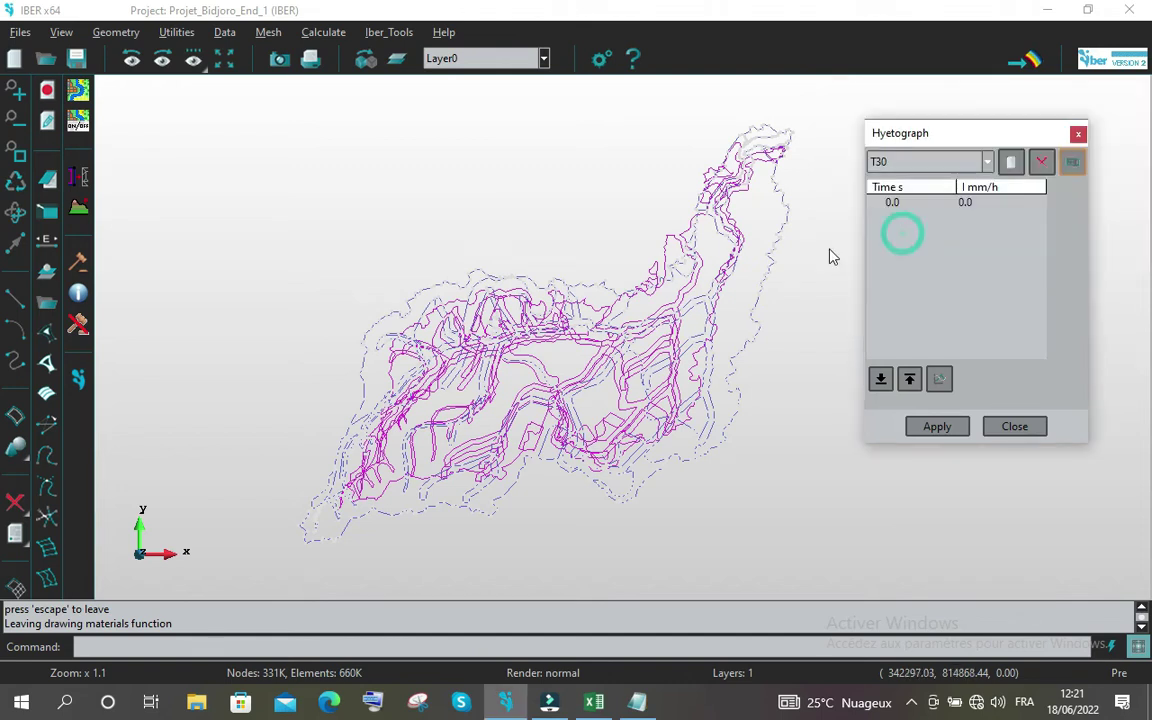
left_click(1013, 166)
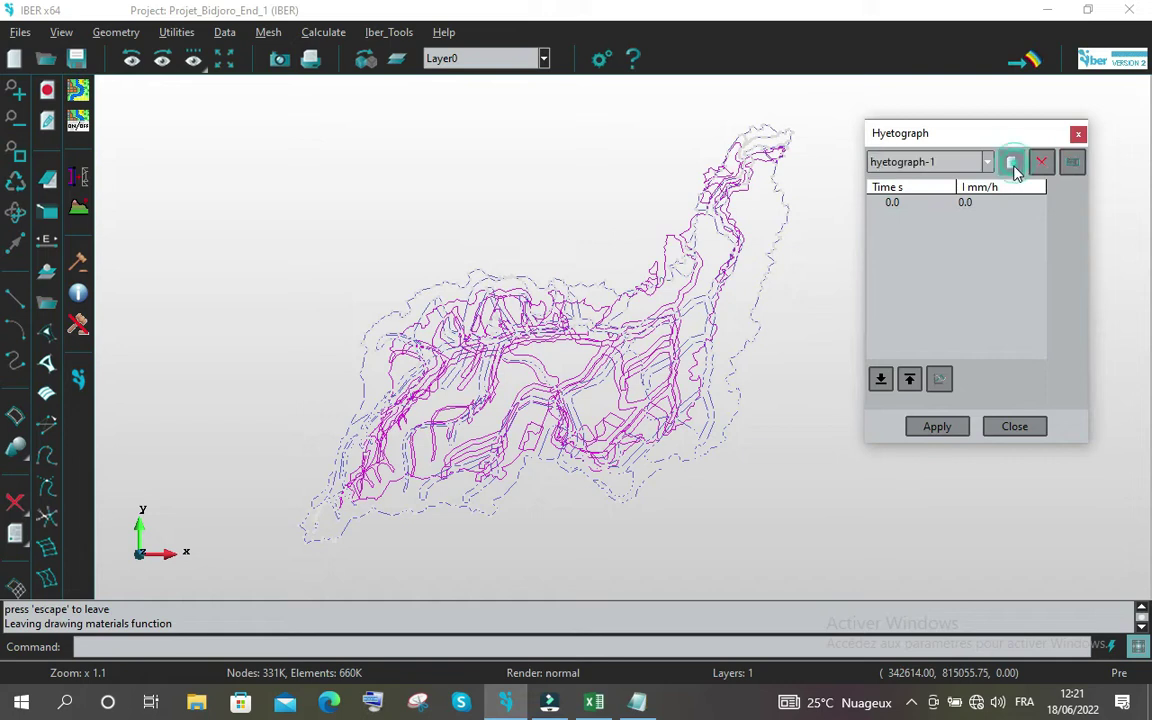
left_click(1071, 164)
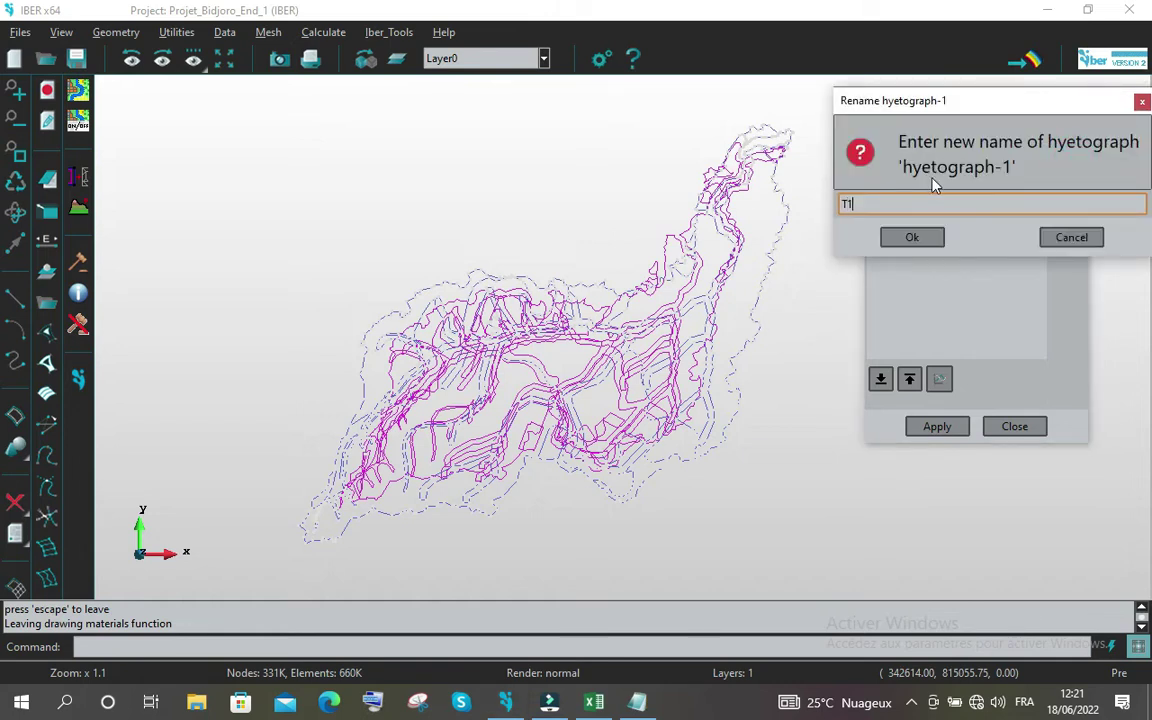
left_click(913, 238)
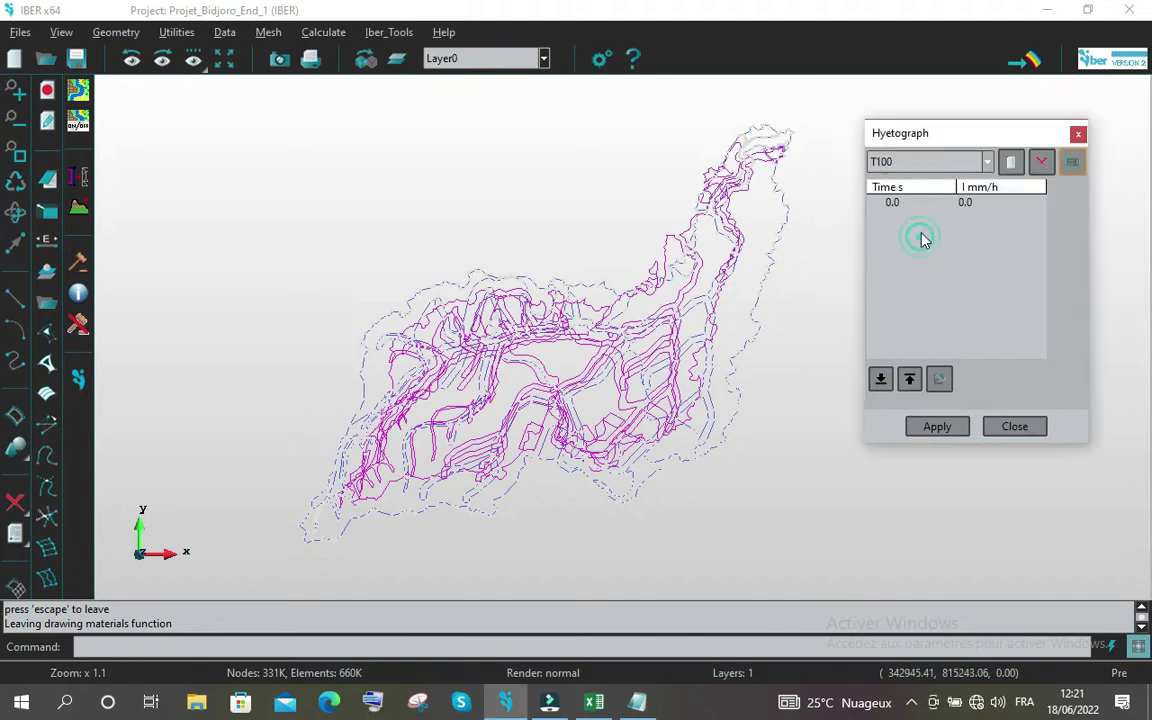
left_click(1013, 163)
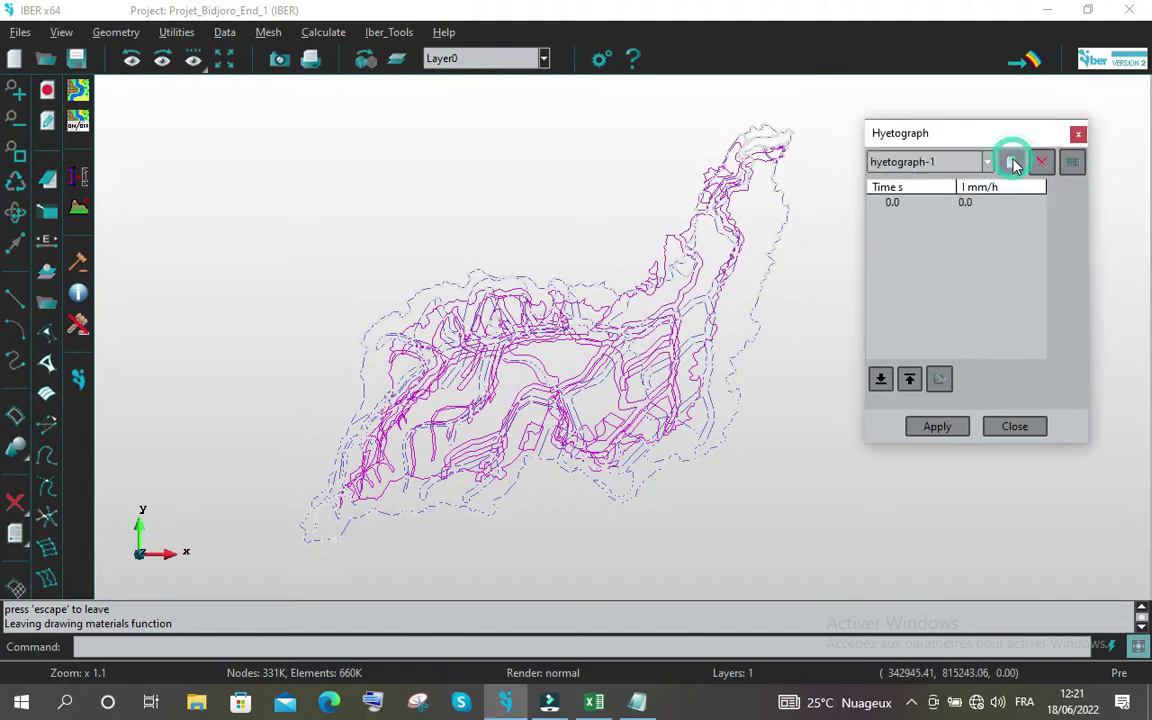
left_click(1071, 162)
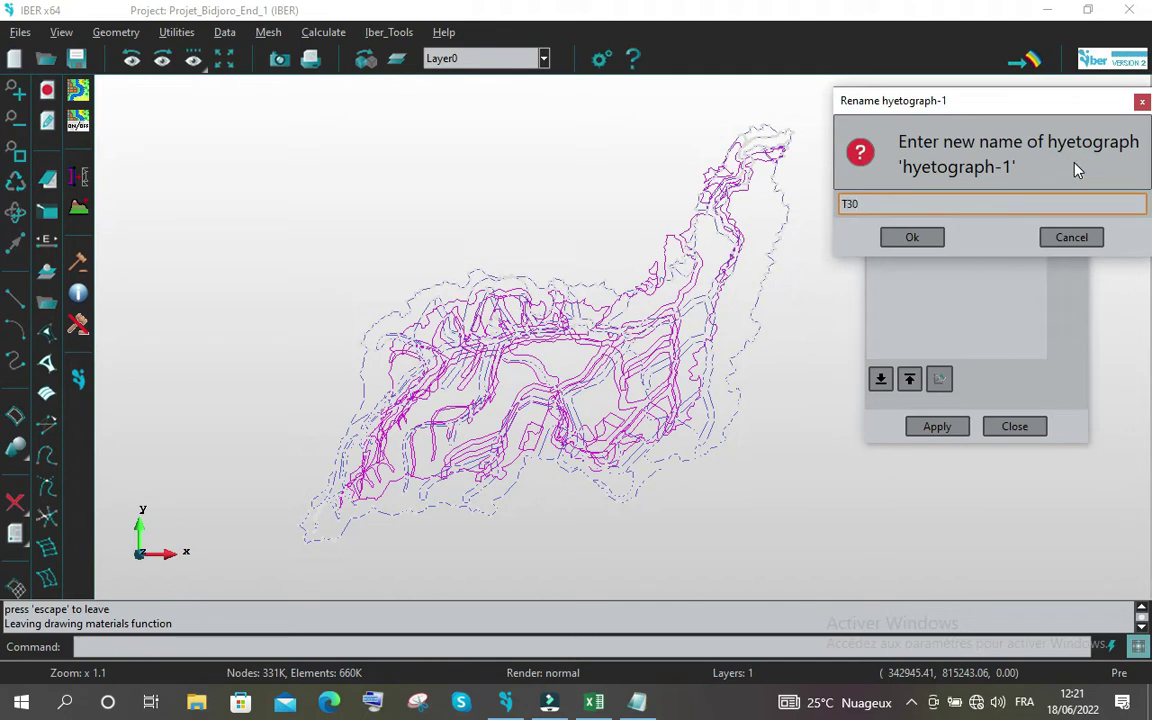
left_click(929, 240)
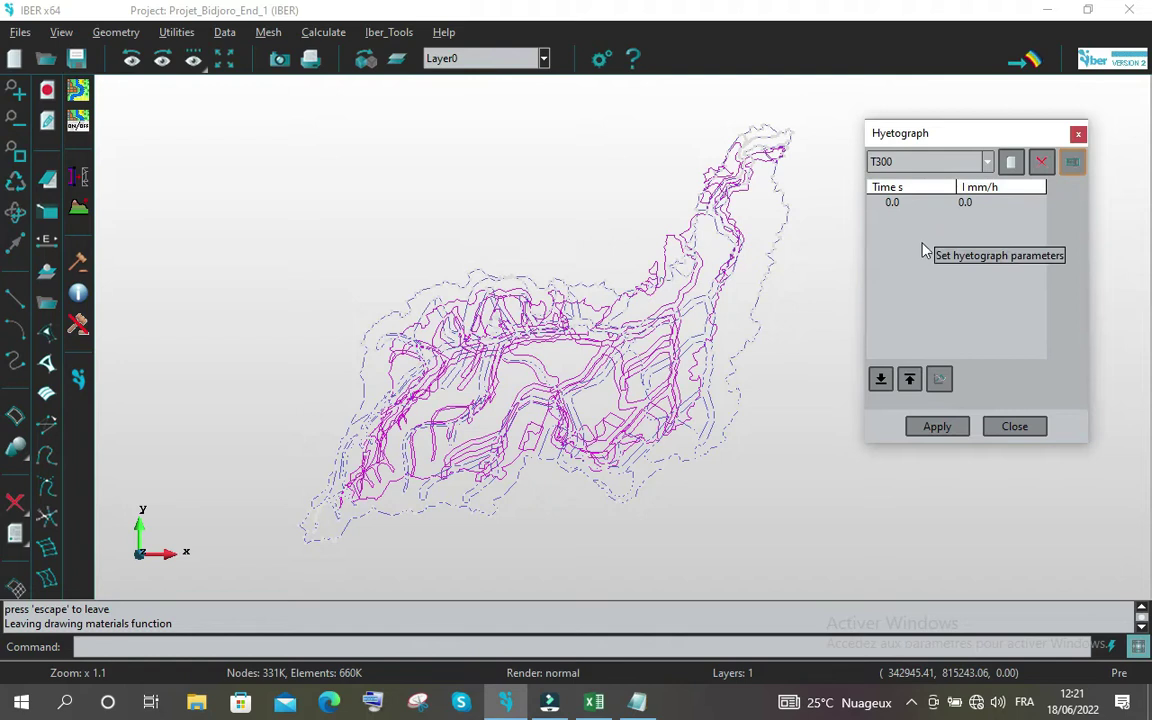
Select hyetograph T30, then switch to the Hyétogrammes workbook in Excel and copy the 30-year time and intensity values in B7:C44
left_click(988, 163)
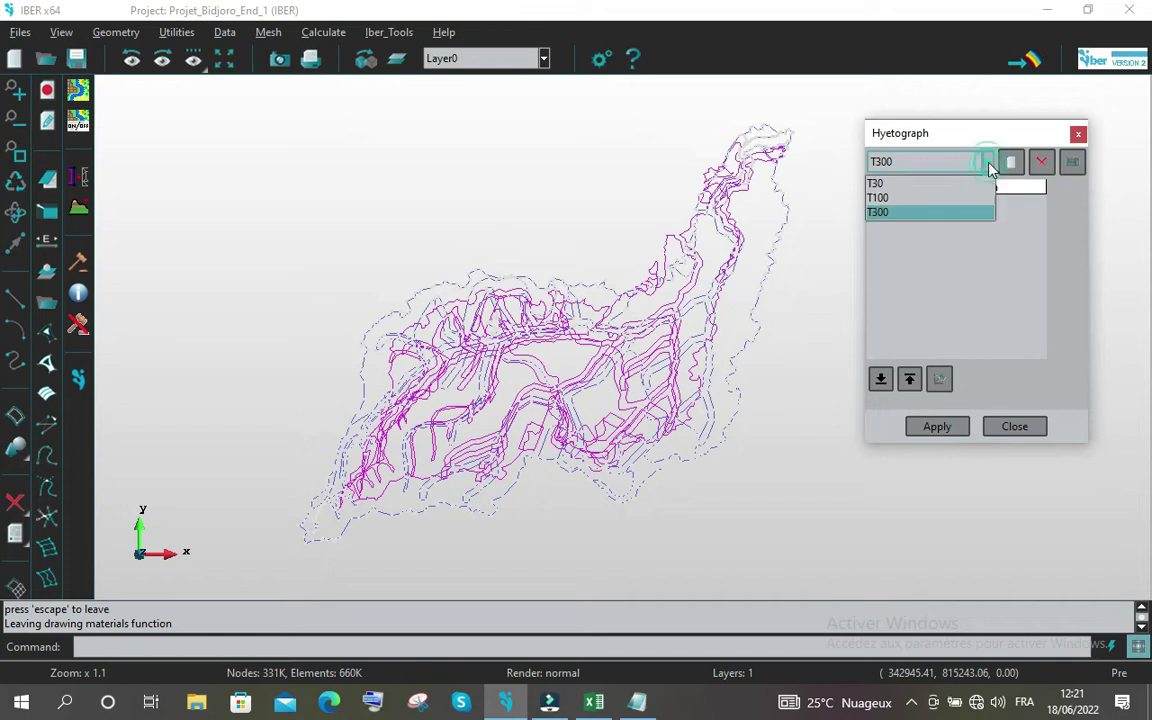
left_click(938, 183)
left_click(594, 703)
scroll(187, 420, "up", 3)
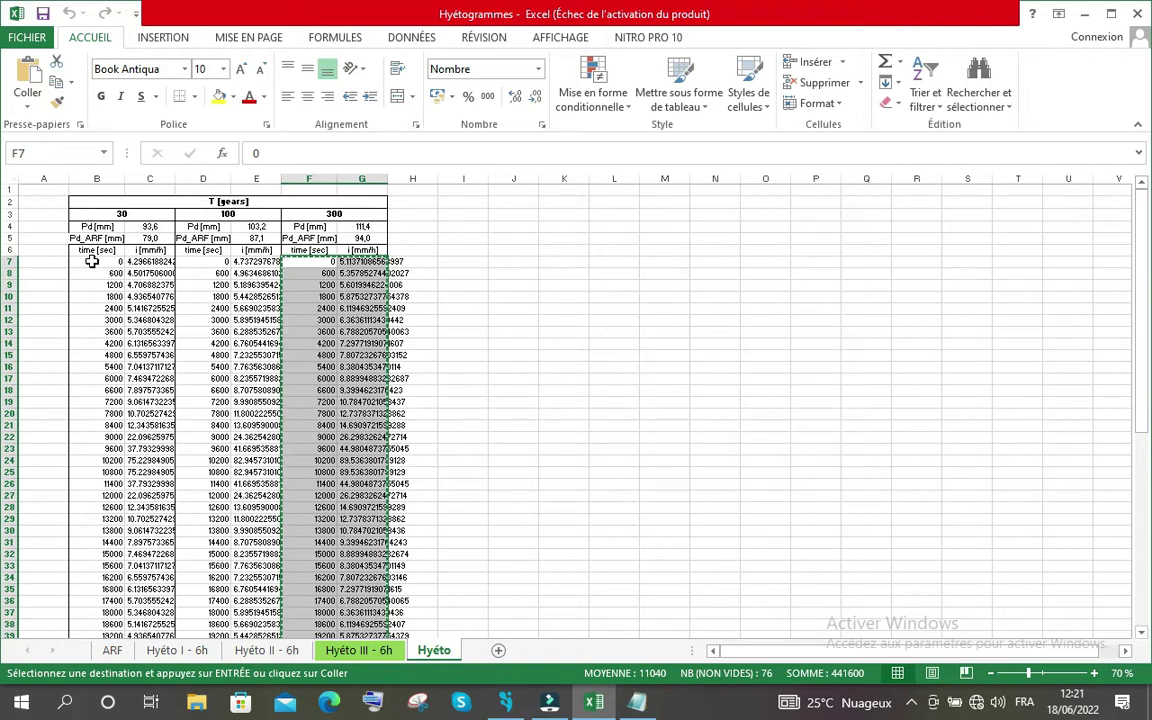
left_click_drag(91, 261, 150, 610)
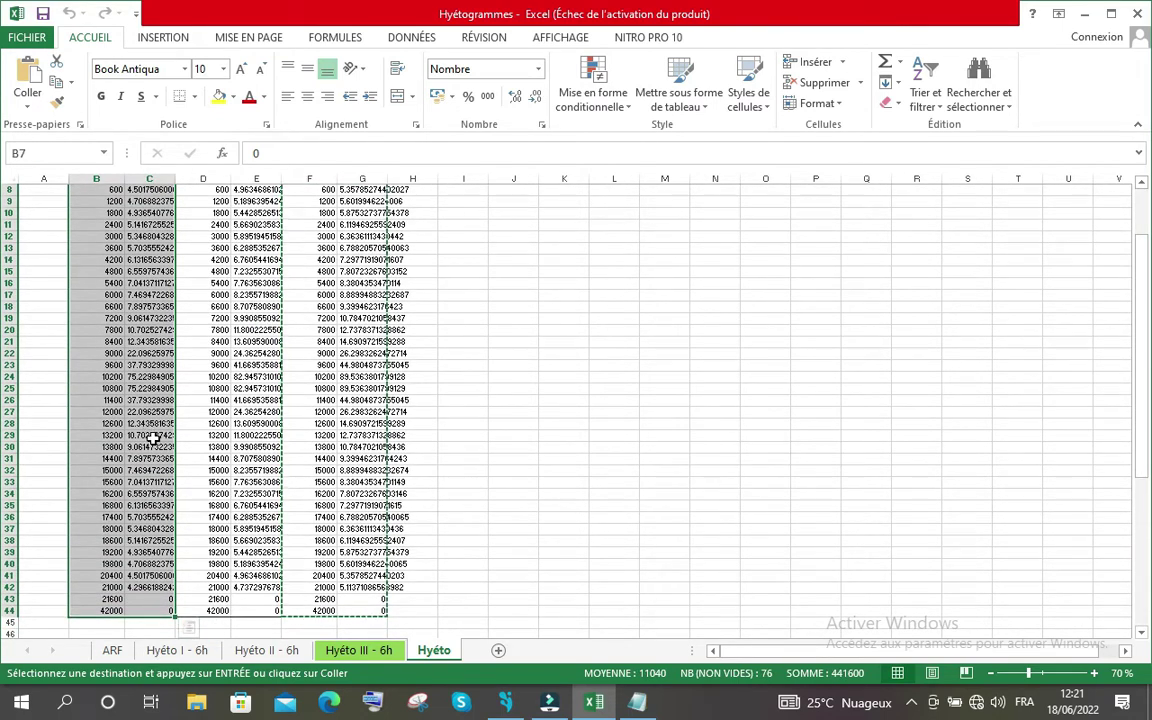
scroll(152, 437, "up", 3)
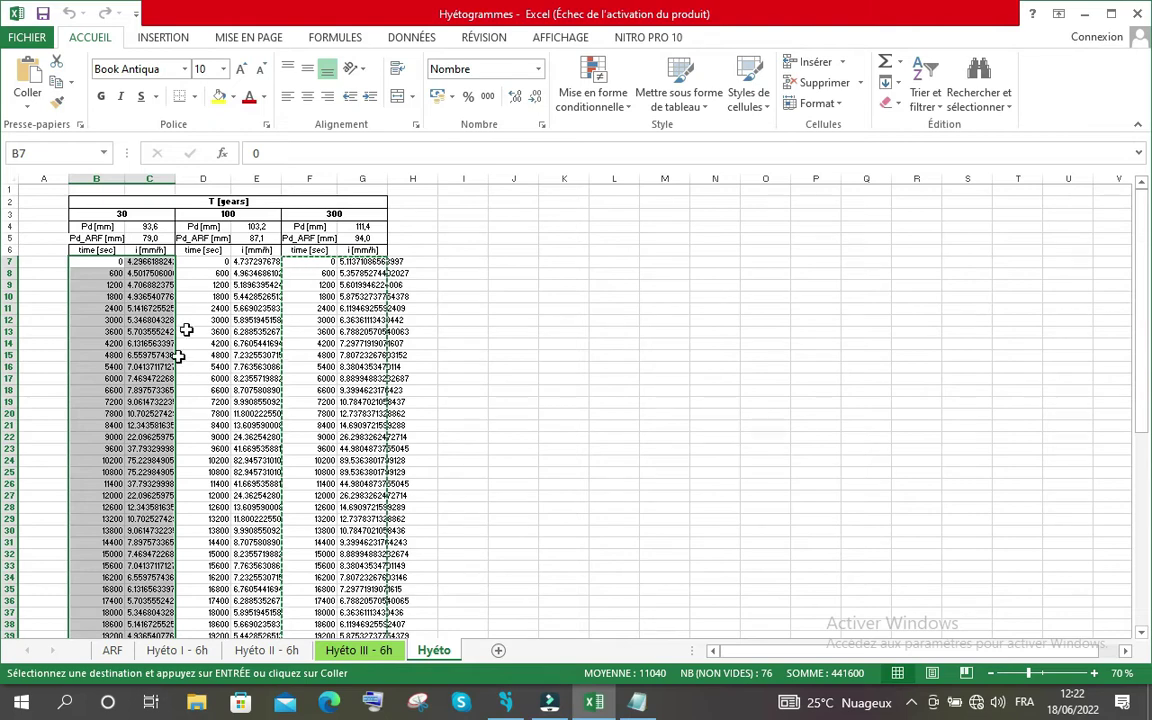
scroll(212, 385, "down", 4)
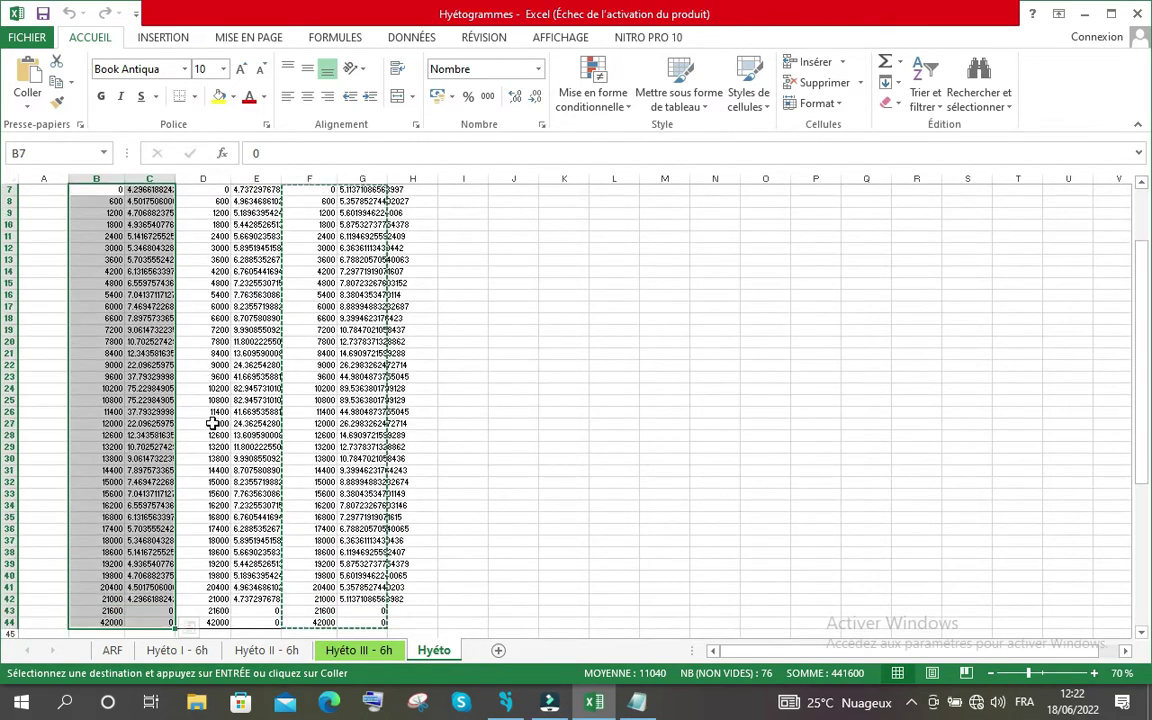
scroll(195, 418, "up", 4)
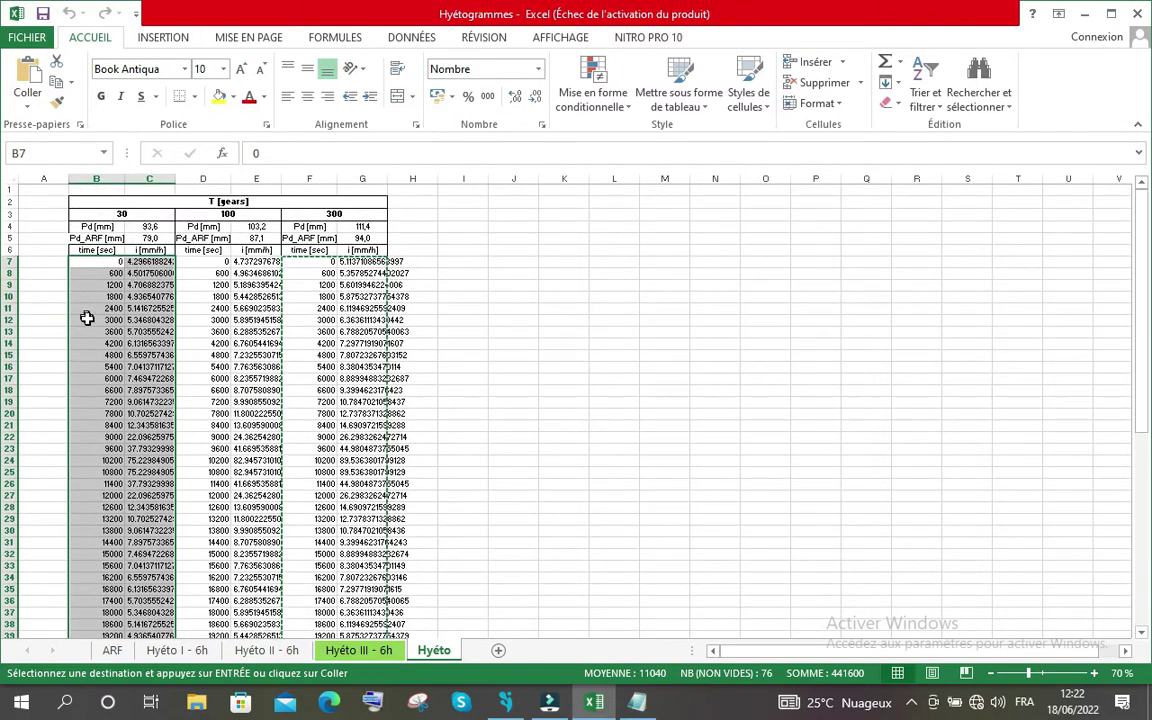
key("ctrl+c")
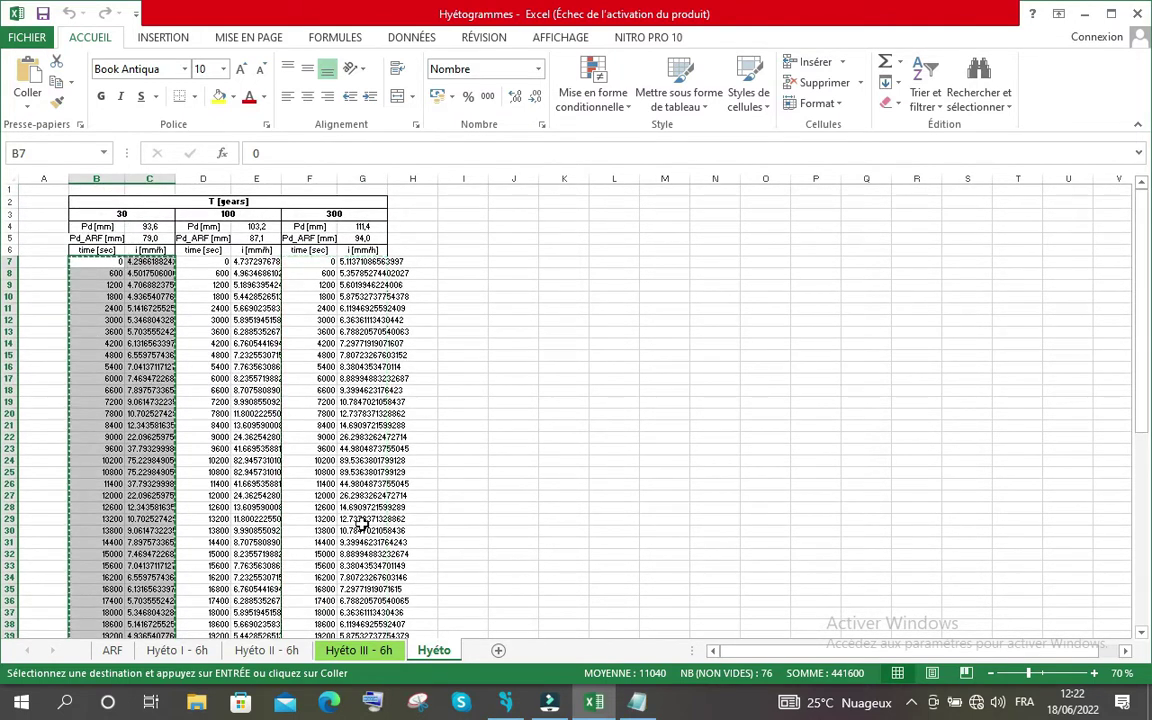
Switch back to IBER, paste the copied 30-year values into the T30 hyetograph table and apply them
left_click(550, 704)
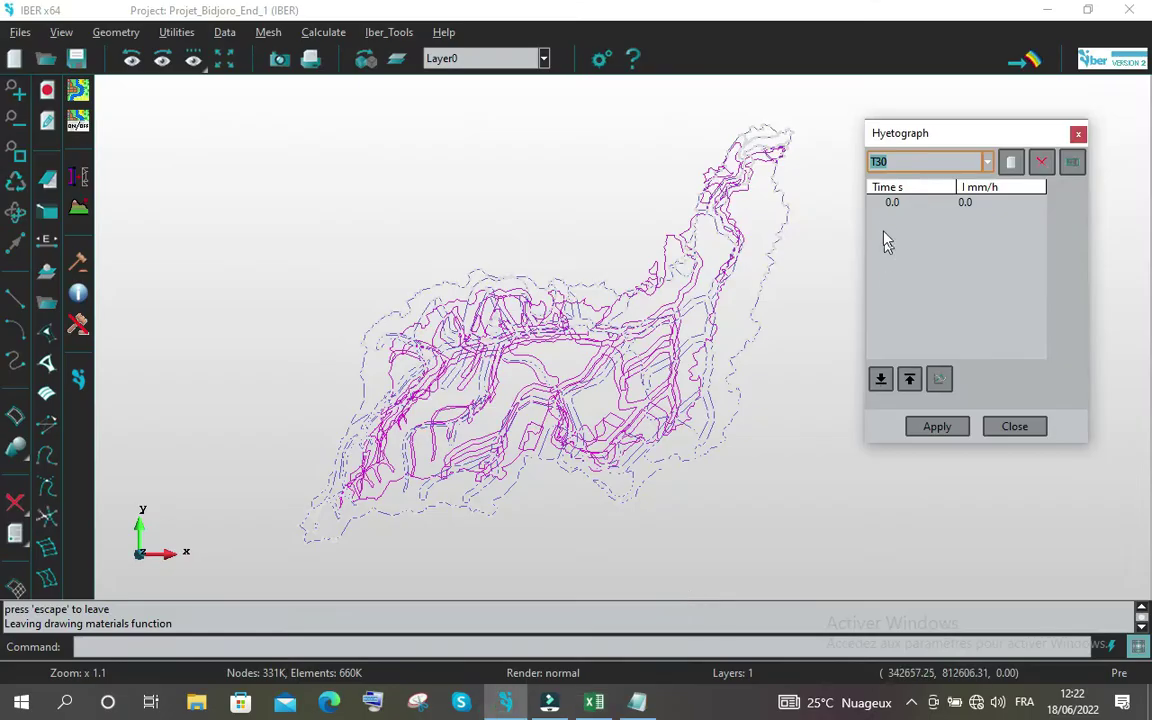
right_click(893, 205)
left_click(916, 228)
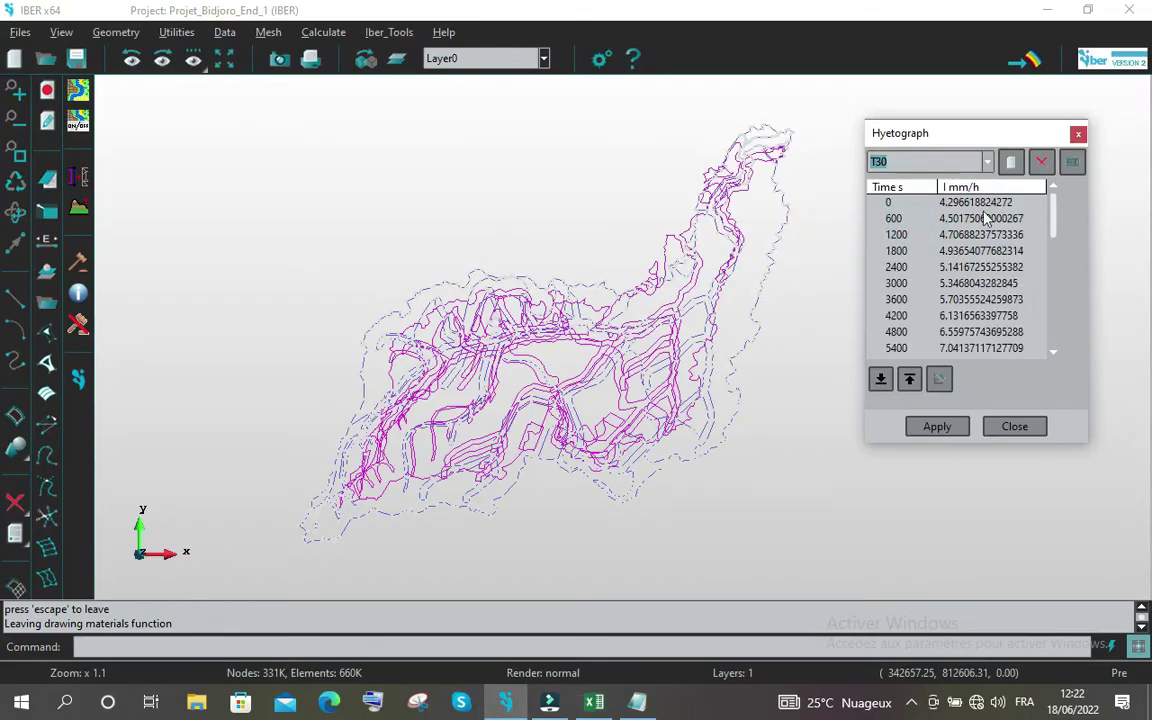
left_click(937, 427)
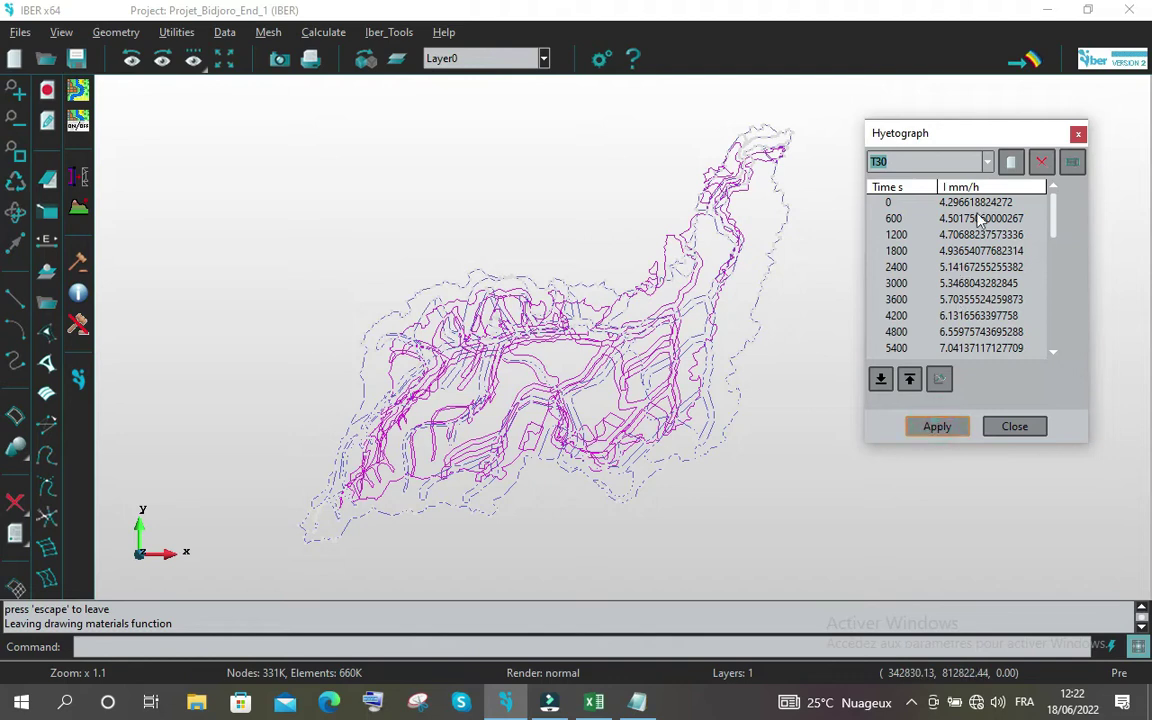
Select hyetograph T100, then switch to Excel and copy the 100-year time and intensity values in D7:E44
left_click(987, 161)
left_click(926, 198)
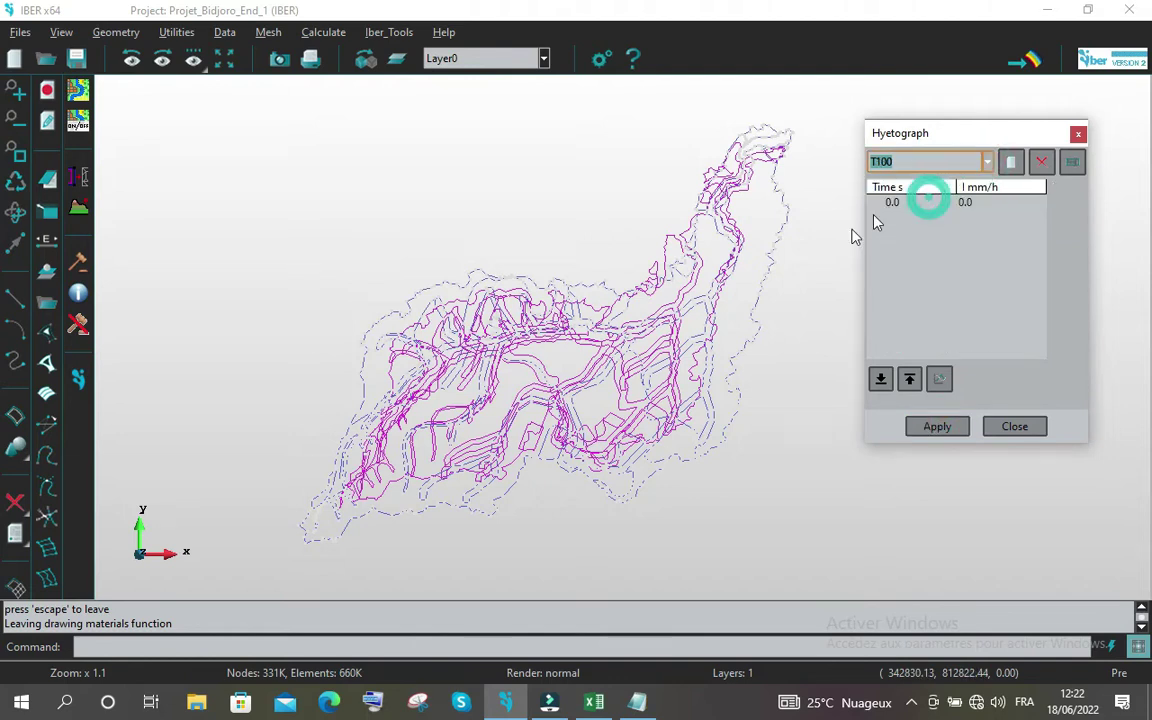
left_click(594, 703)
left_click_drag(222, 262, 265, 604)
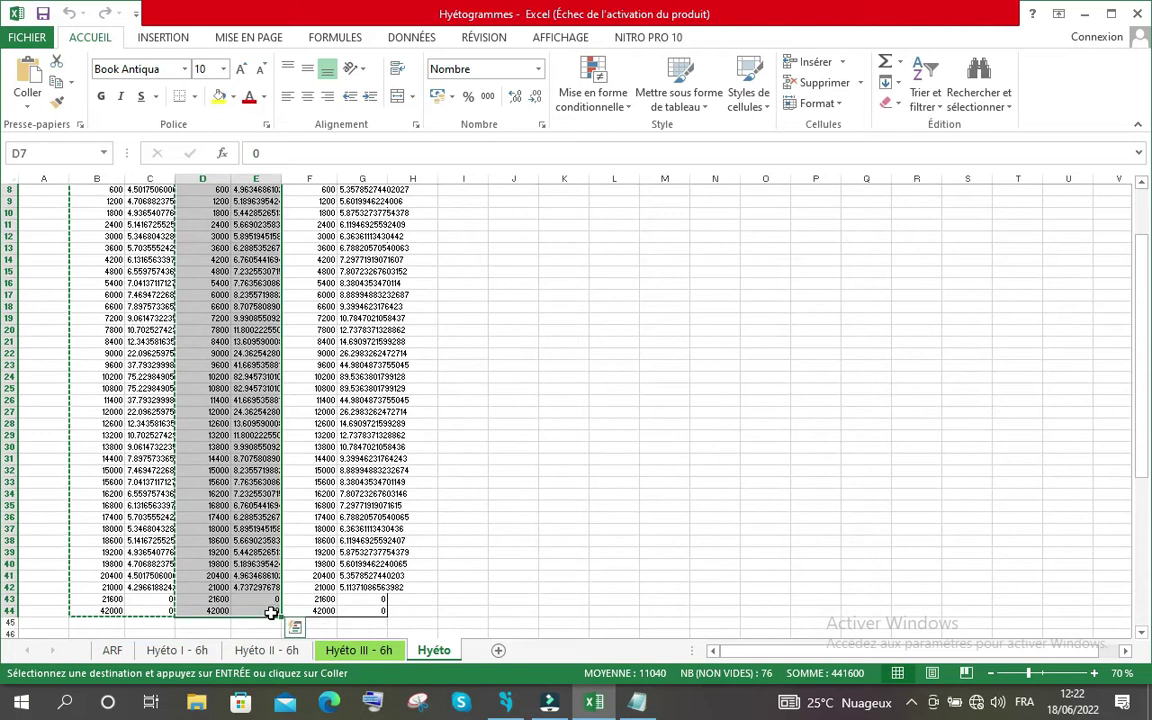
key("ctrl+c")
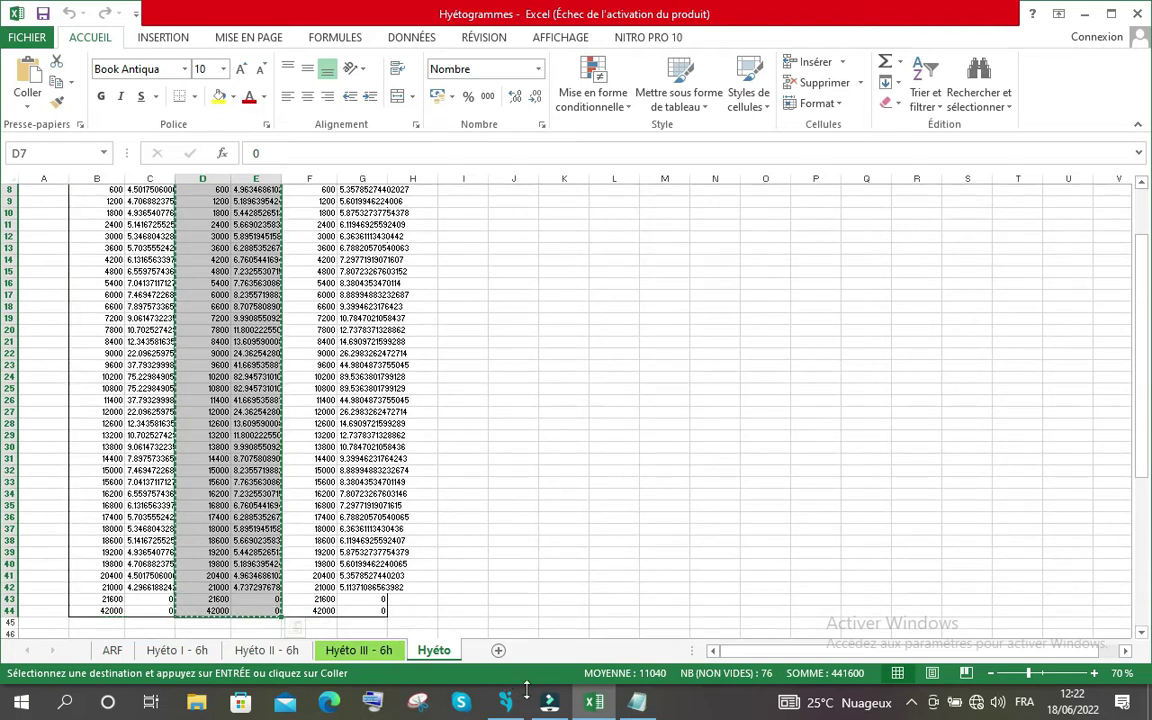
Switch back to IBER, paste the copied 100-year values into the T100 hyetograph table and apply them
left_click(507, 703)
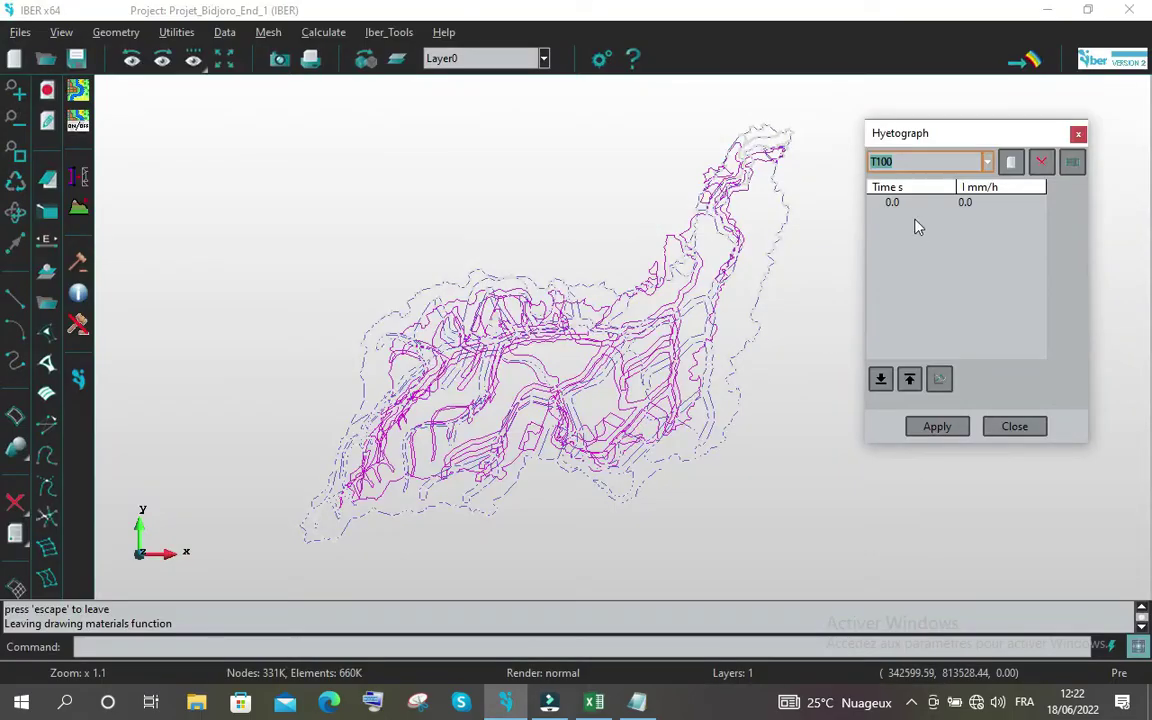
right_click(902, 210)
left_click(927, 226)
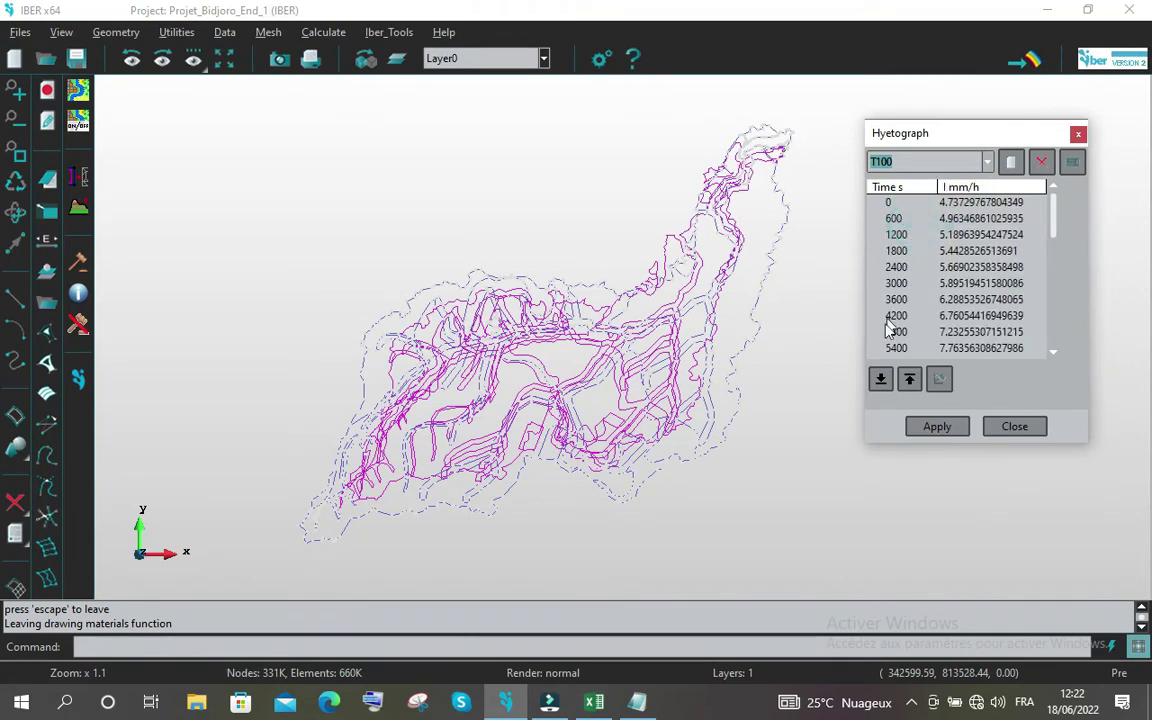
left_click(920, 432)
Select hyetograph T300, then switch to Excel and copy all the 300-year time and intensity values in columns F and G
left_click(992, 163)
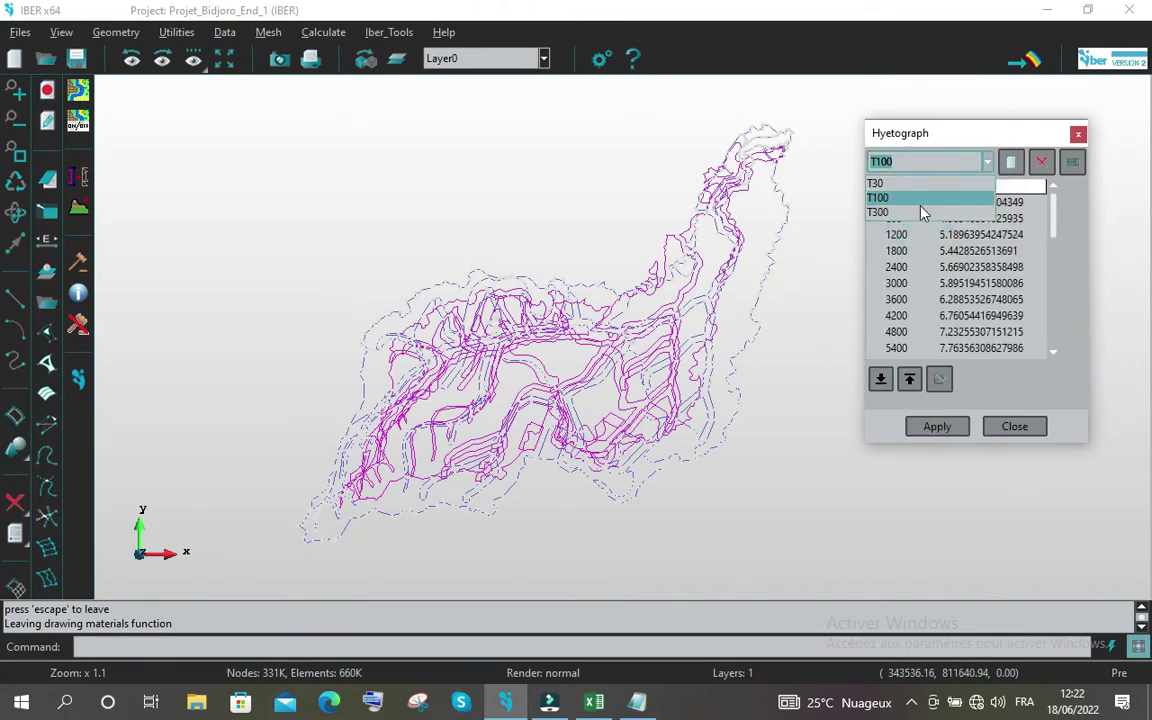
left_click(990, 211)
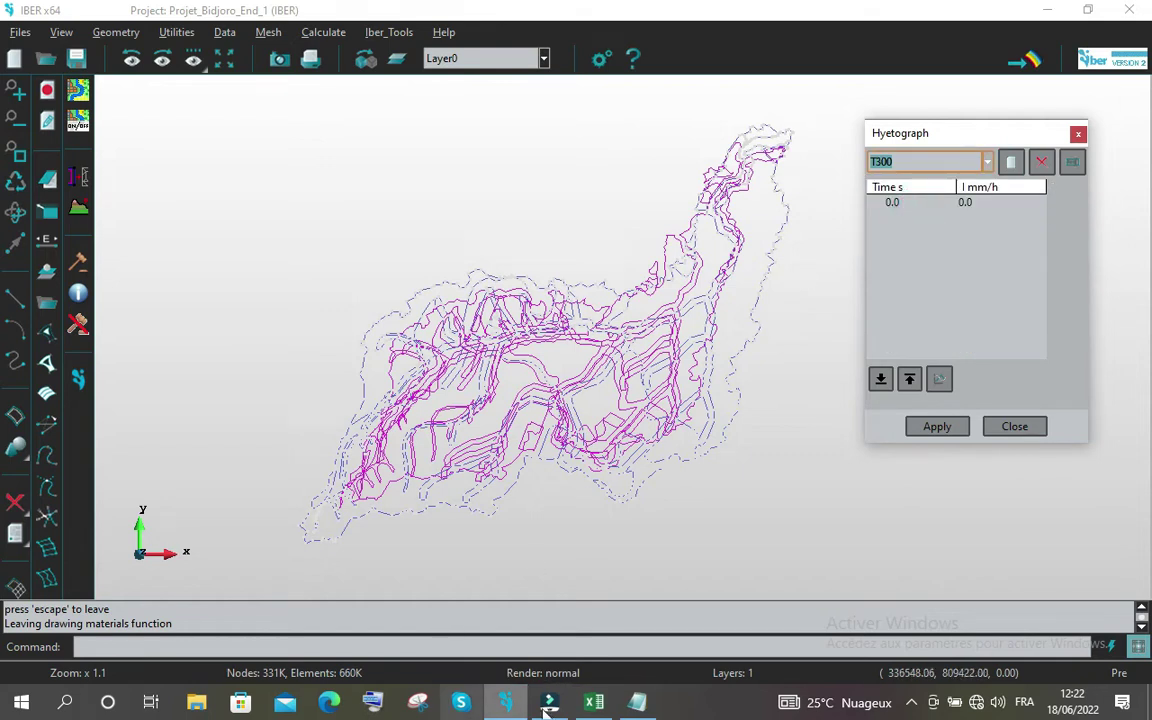
left_click(594, 702)
scroll(437, 389, "up", 3)
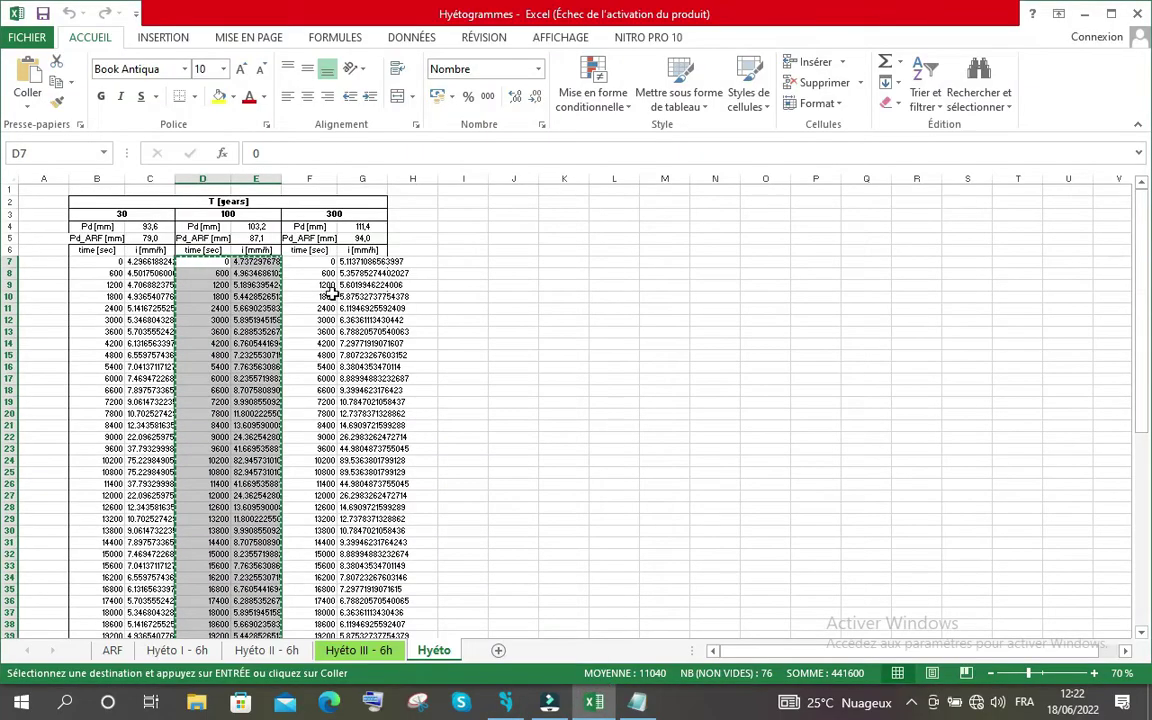
left_click(320, 261)
left_click_drag(360, 273, 371, 600)
key("ctrl+c")
Switch back to IBER, paste and apply the copied 300-year values in the T300 hyetograph table, and display its graph
left_click(513, 704)
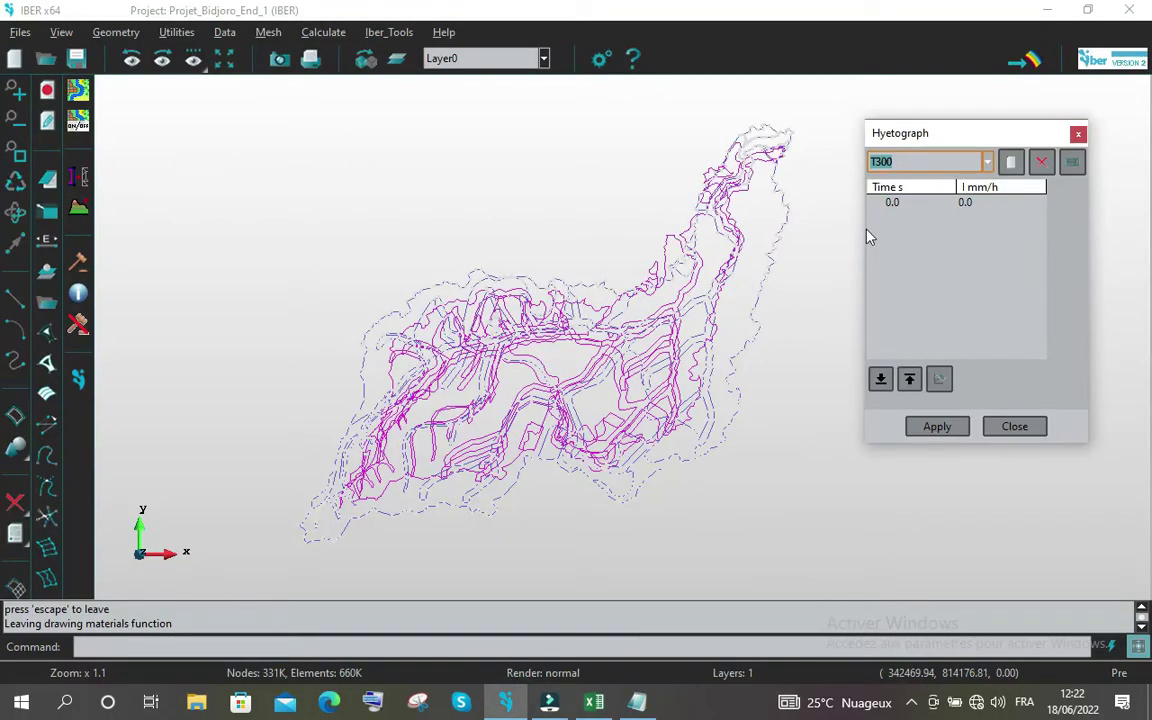
right_click(889, 203)
left_click(912, 226)
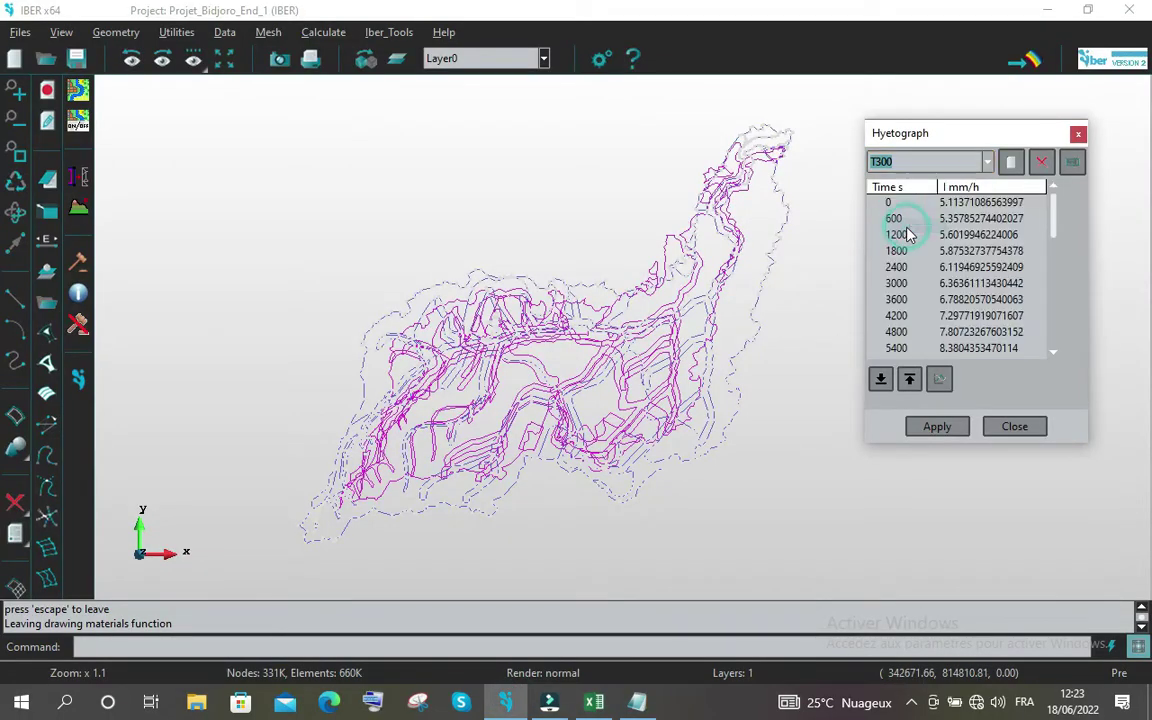
left_click(938, 427)
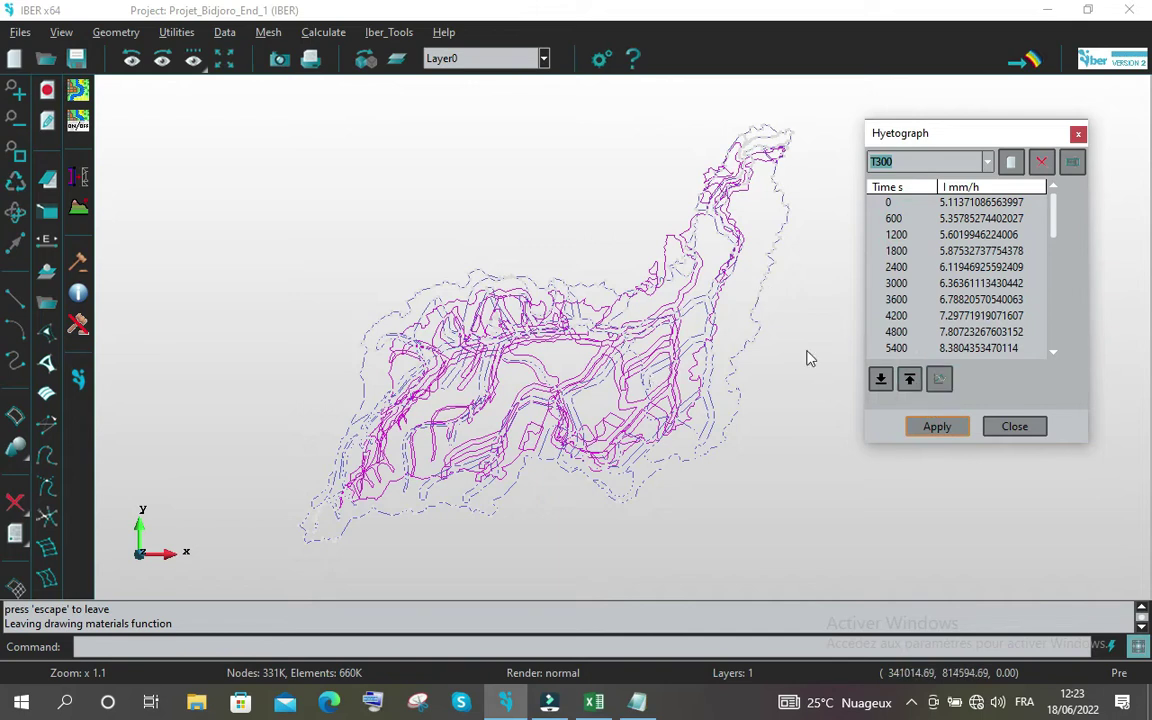
left_click(940, 380)
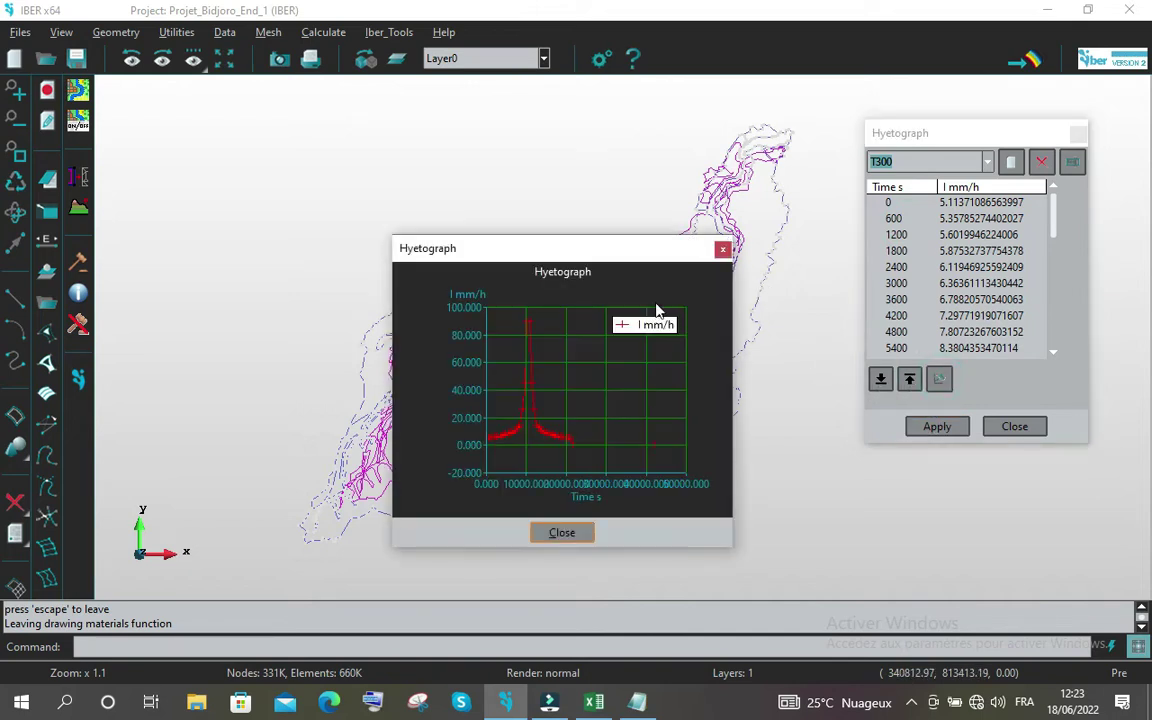
Close the hyetograph graph, apply and close the T300 hyetograph definition, and save the project
left_click_drag(631, 255, 370, 103)
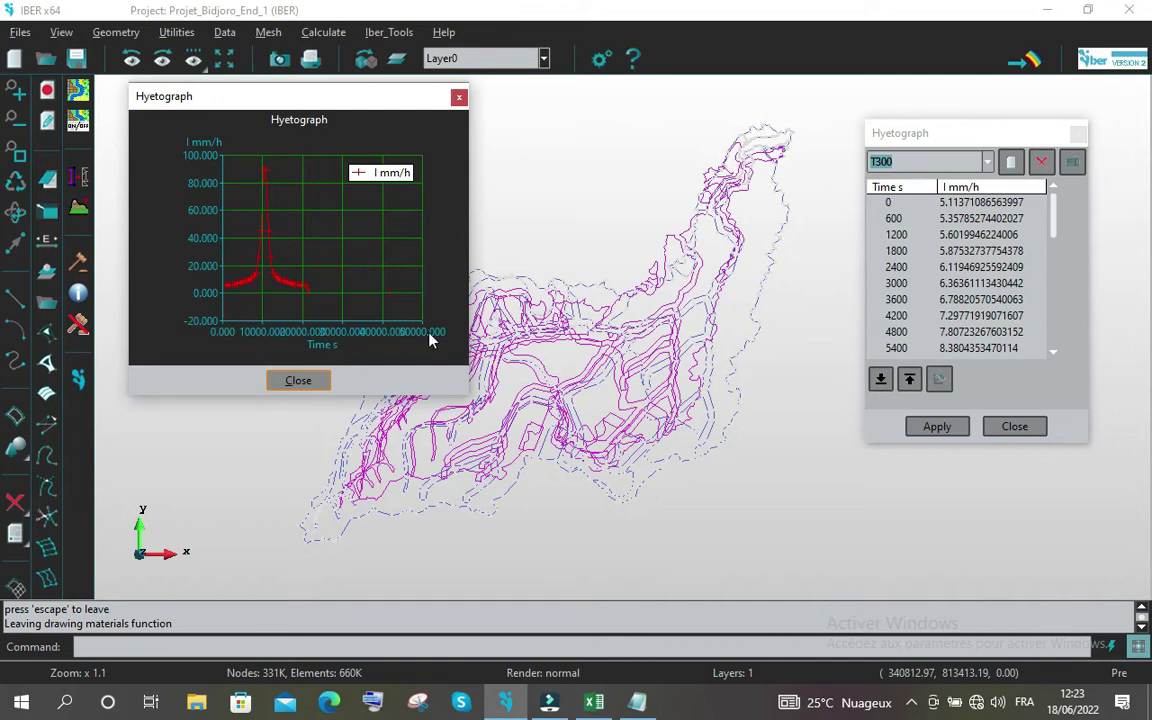
left_click(299, 382)
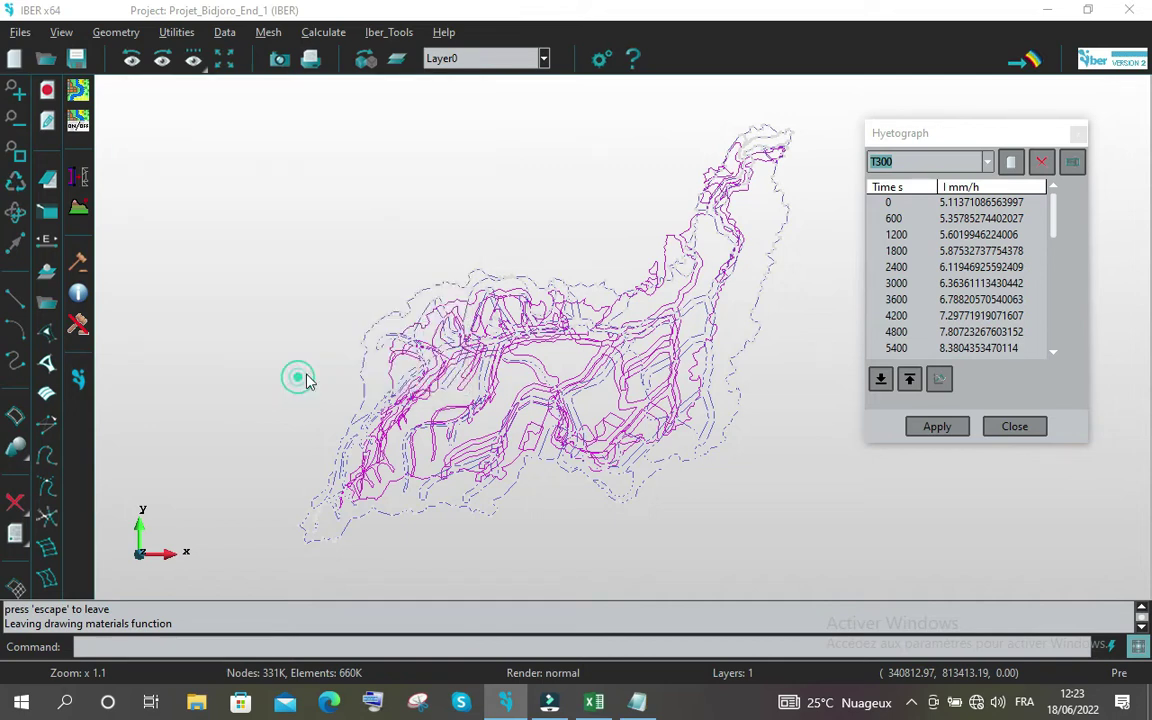
left_click(948, 429)
left_click(1013, 428)
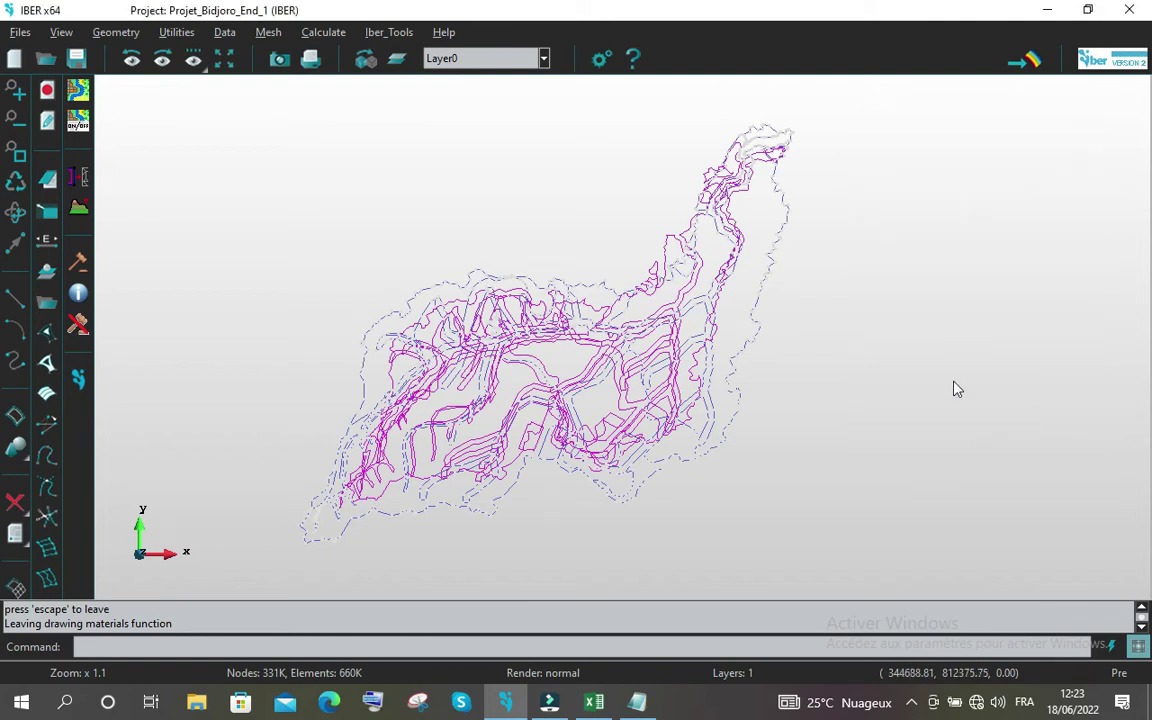
left_click(77, 59)
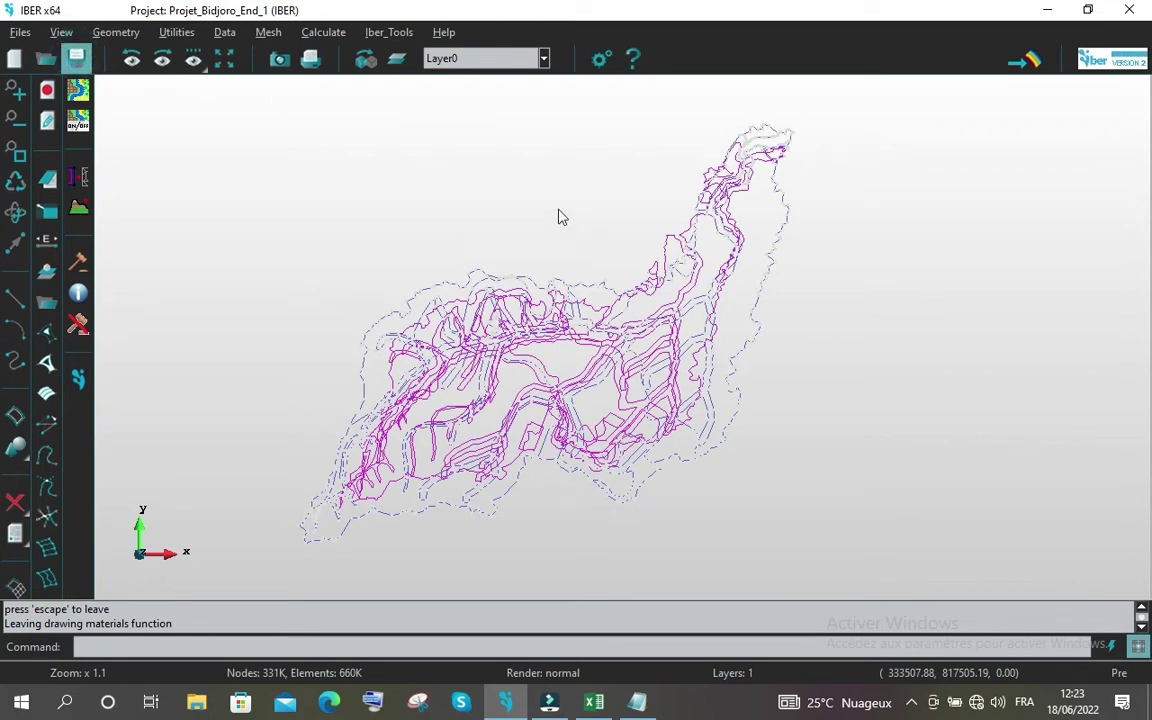
Open the hydrological Losses settings and choose SCS as the losses model
left_click(224, 34)
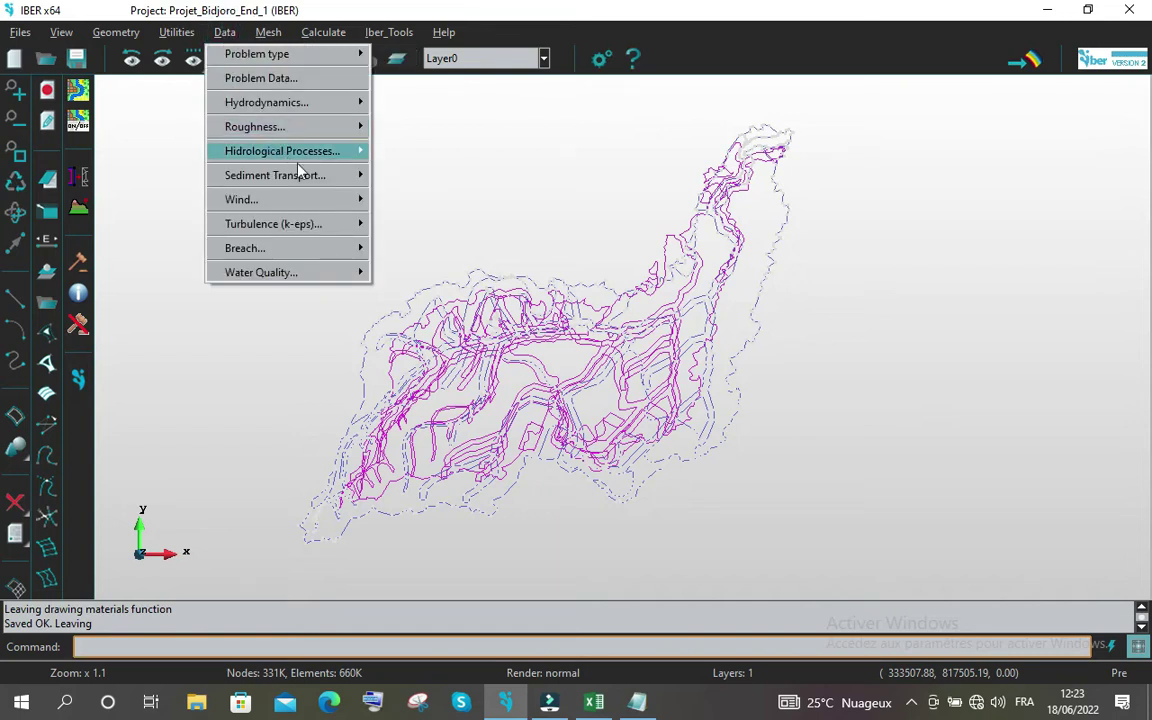
mouse_move(332, 153)
left_click(407, 184)
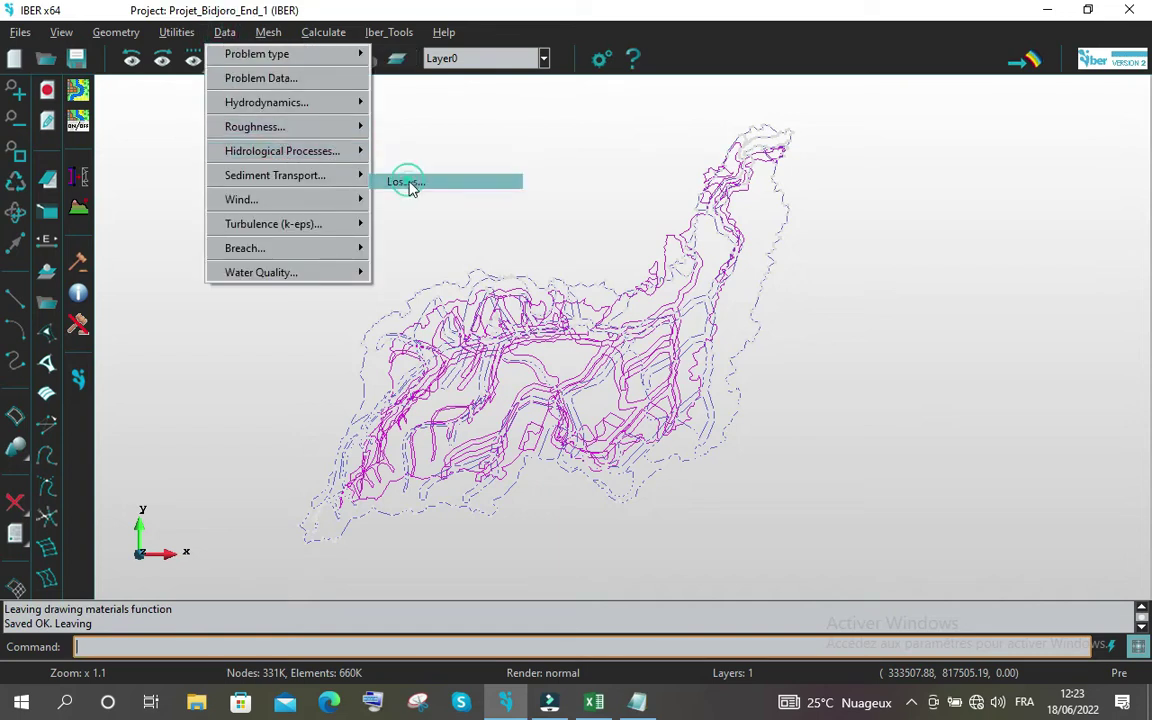
left_click_drag(254, 108, 1003, 98)
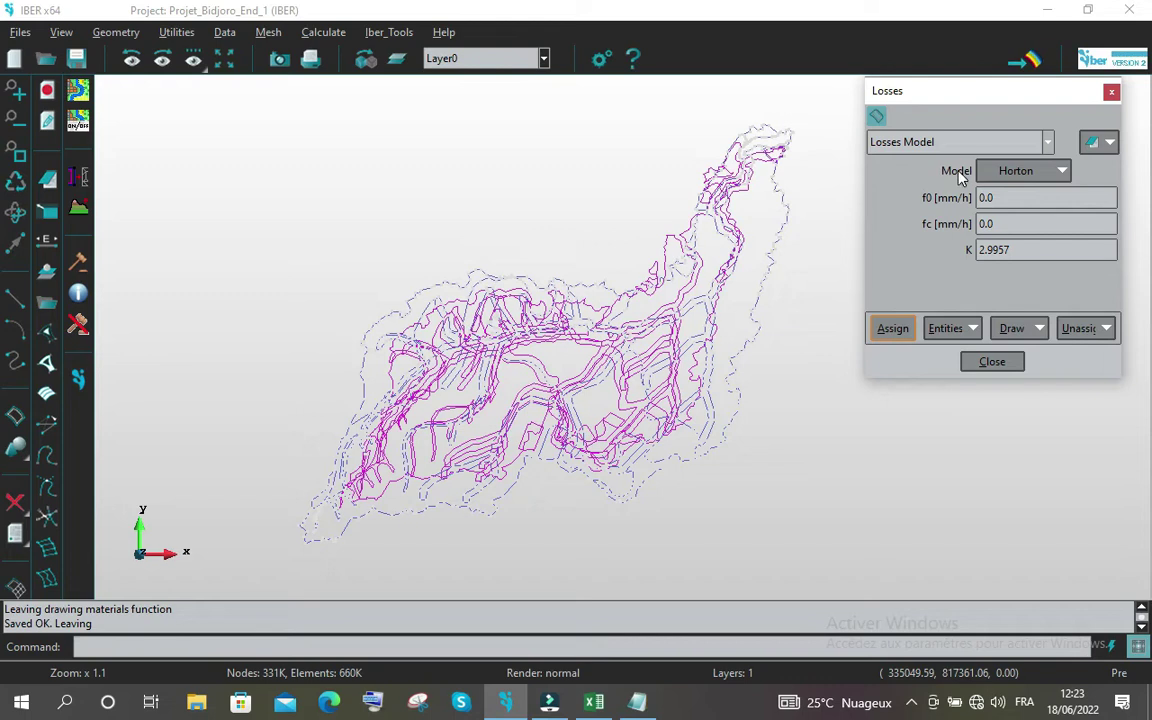
left_click(1065, 175)
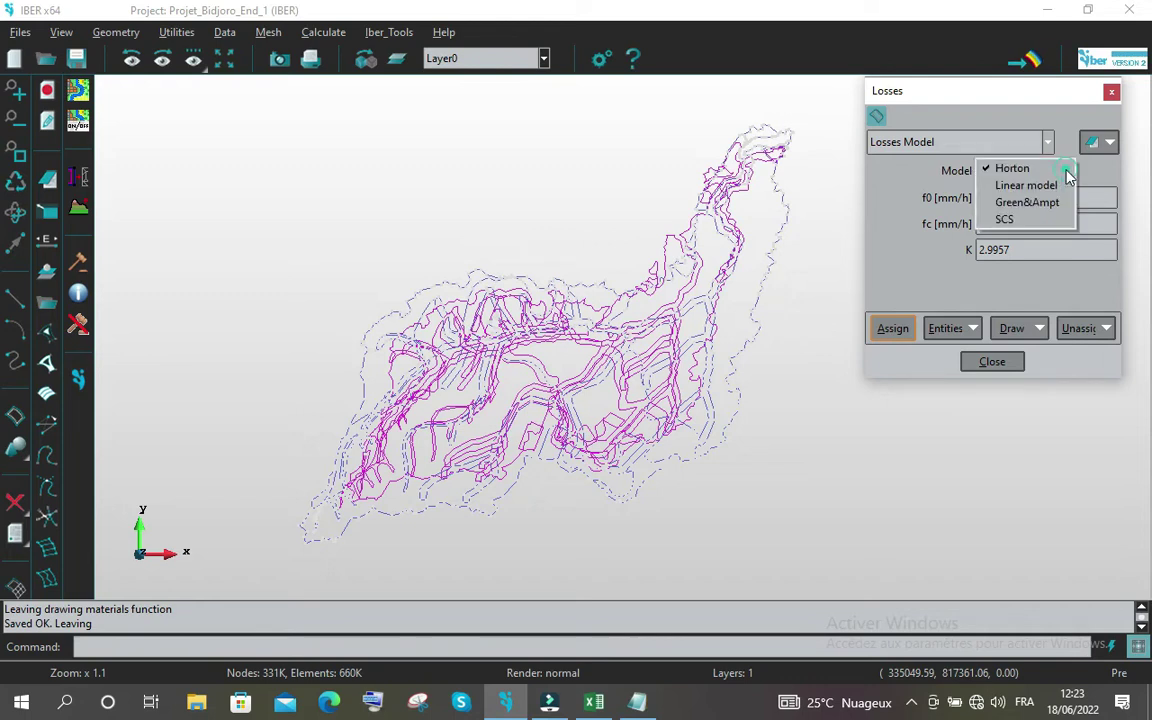
left_click(1018, 220)
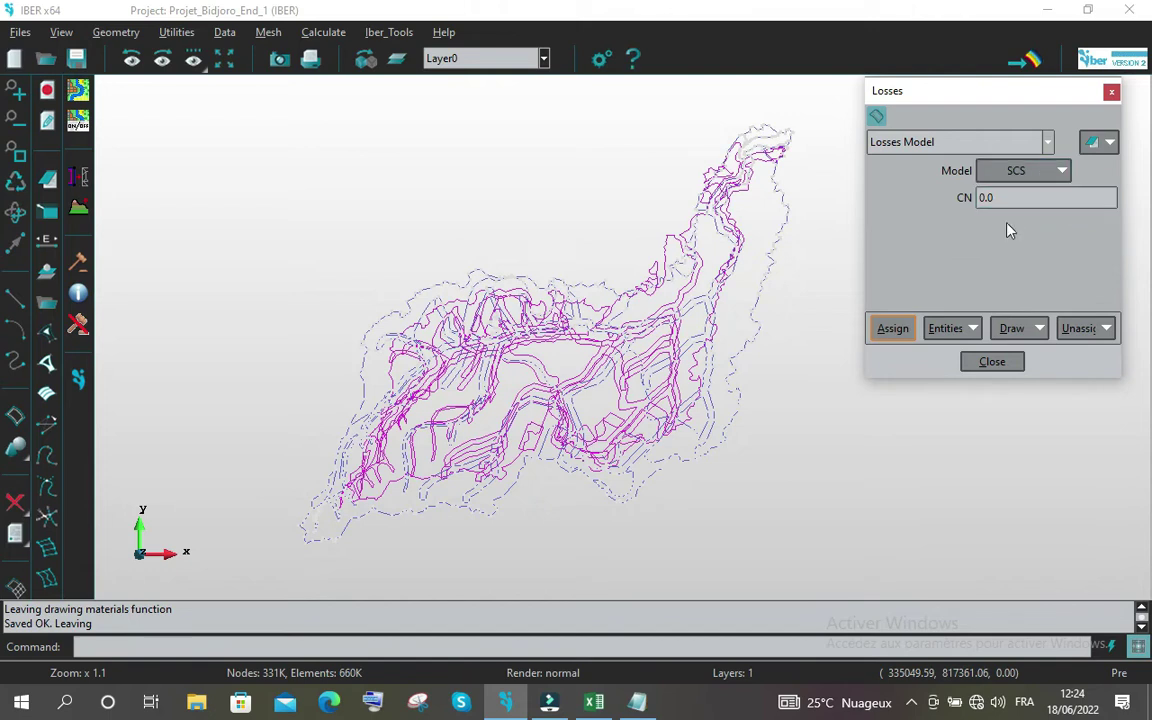
Check the CN list in Notepad, then return to IBER and assign CN 56 to the brushland surface
left_click(637, 702)
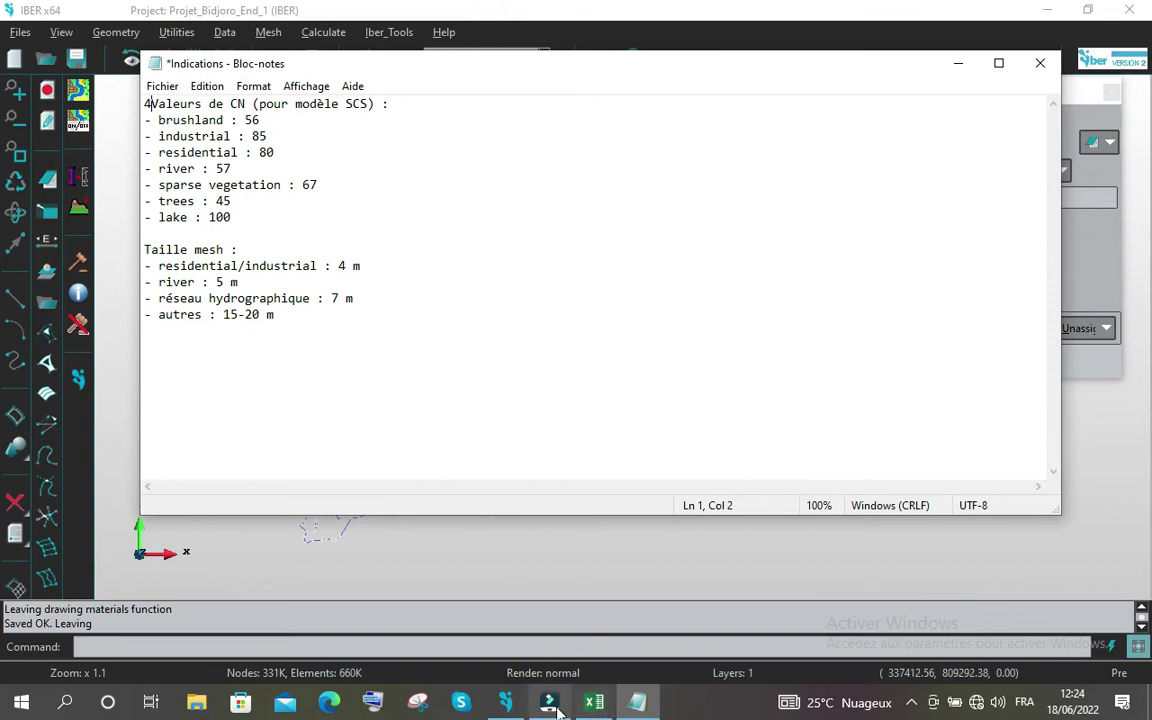
left_click(507, 702)
left_click(993, 197)
left_click_drag(997, 197, 984, 199)
type("56")
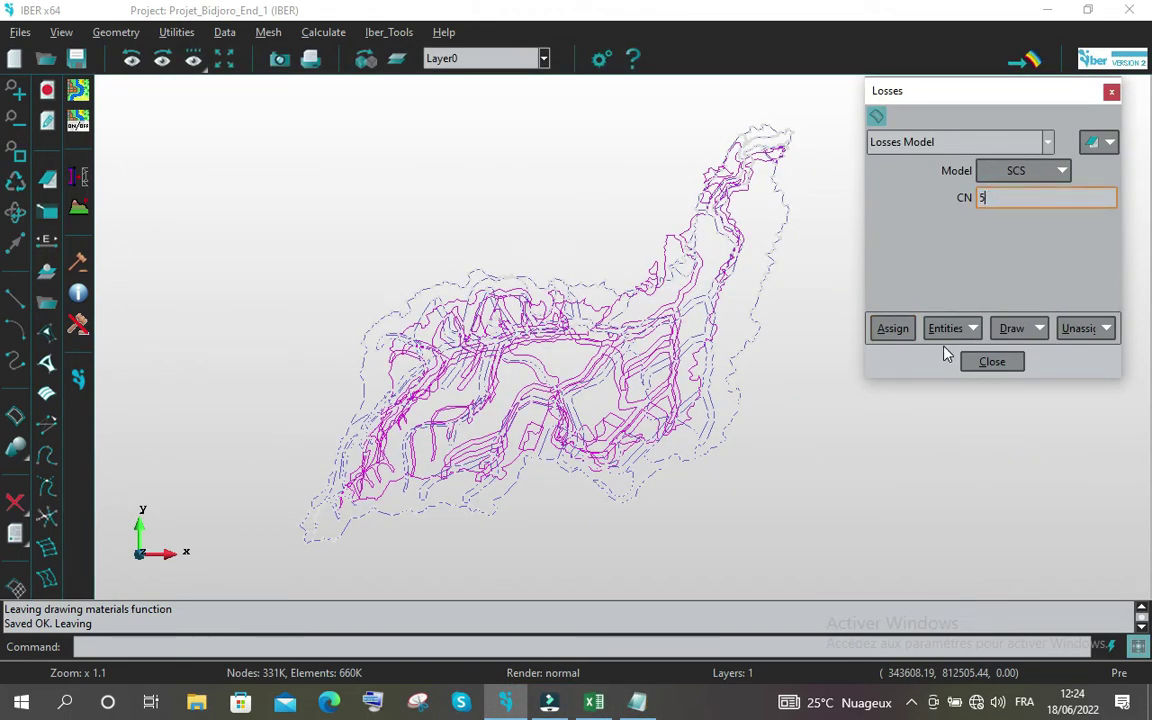
left_click(892, 328)
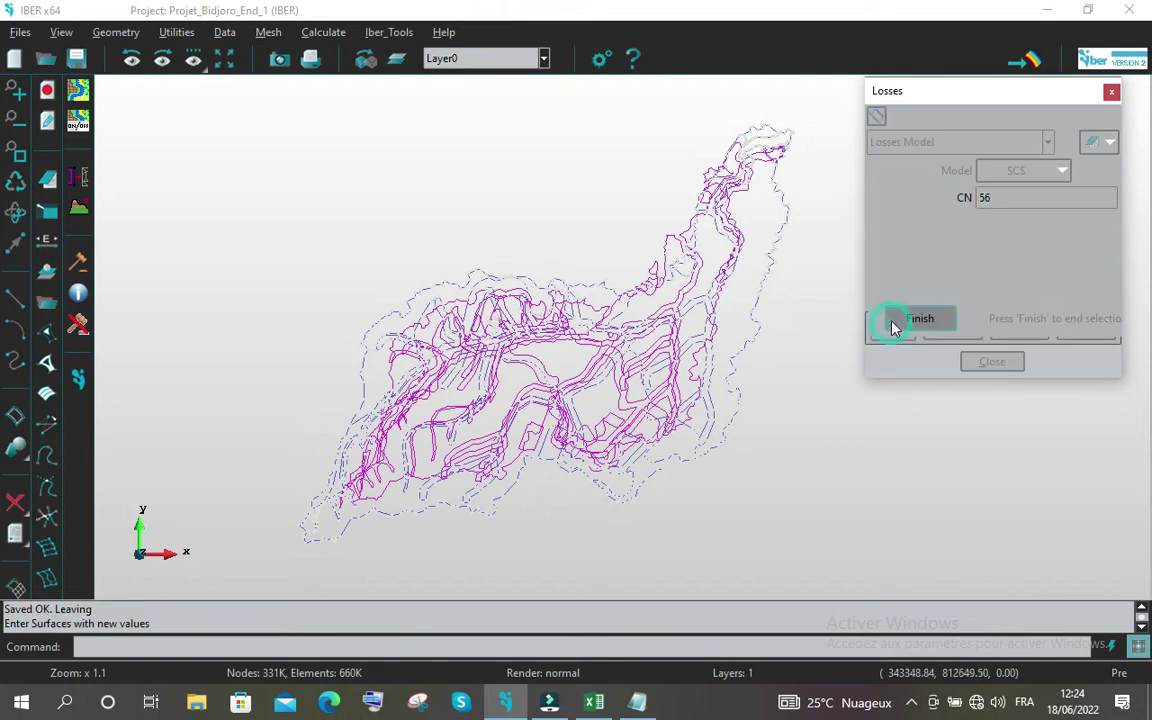
left_click(407, 389)
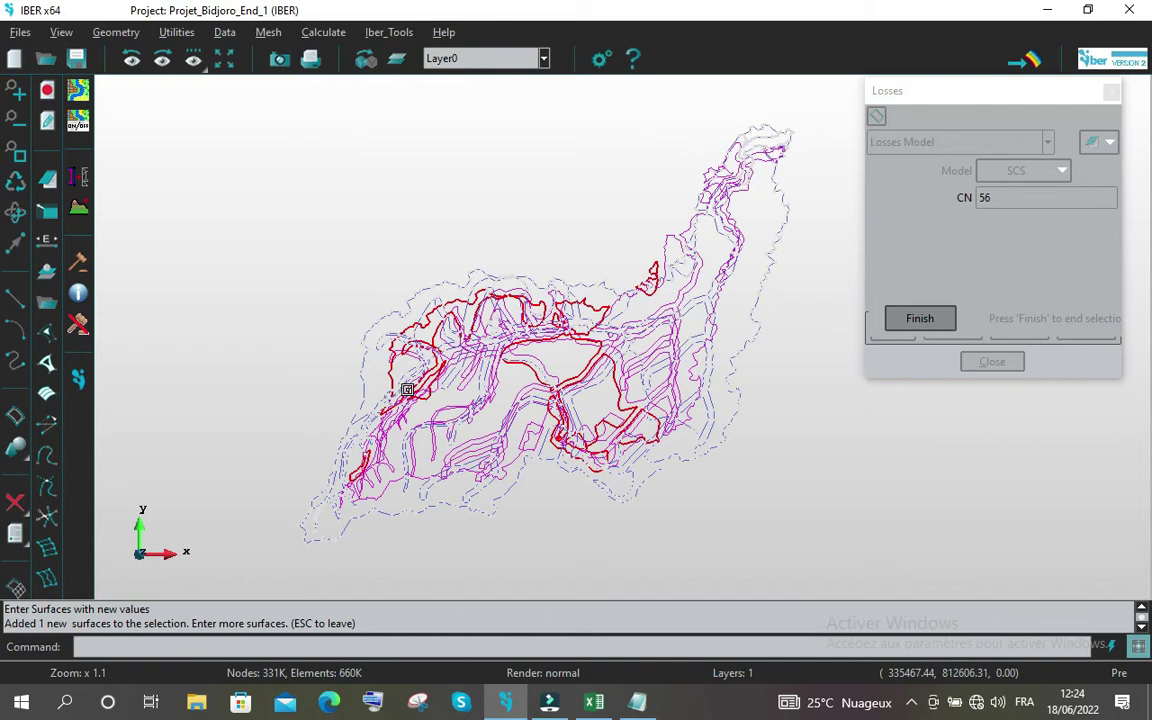
left_click(897, 319)
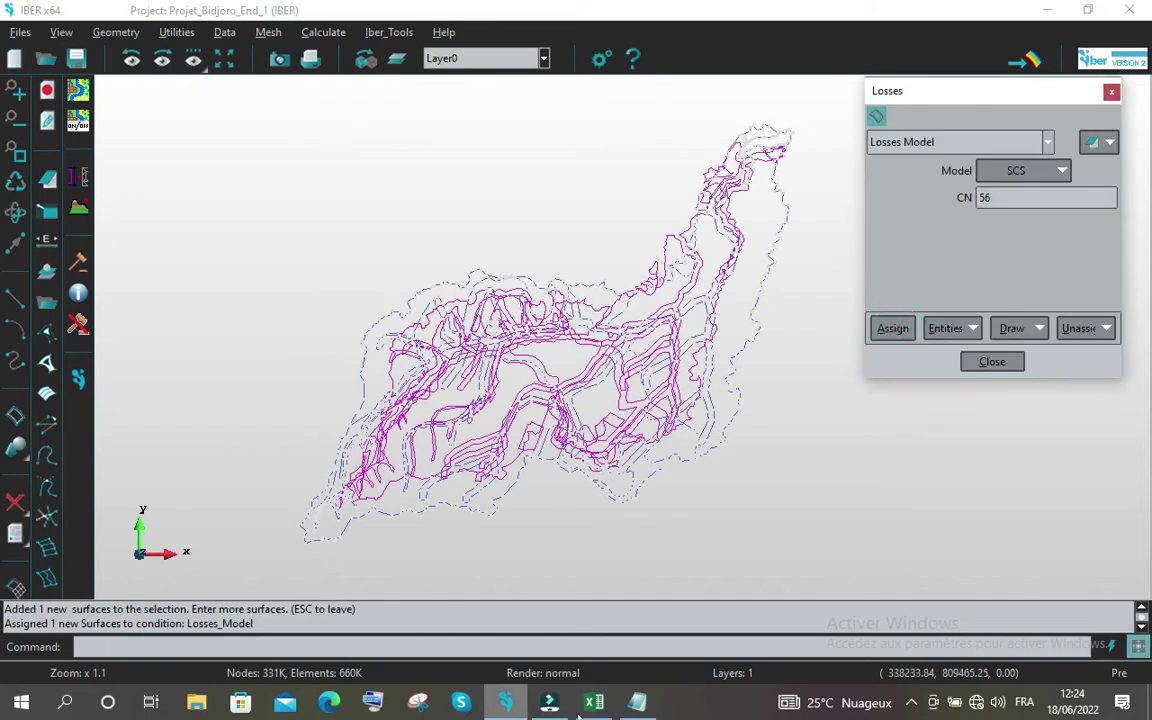
Check the industrial CN in Notepad, then return to IBER and assign CN 85 to the small industrial surface at the watershed's northeastern tip
left_click(637, 704)
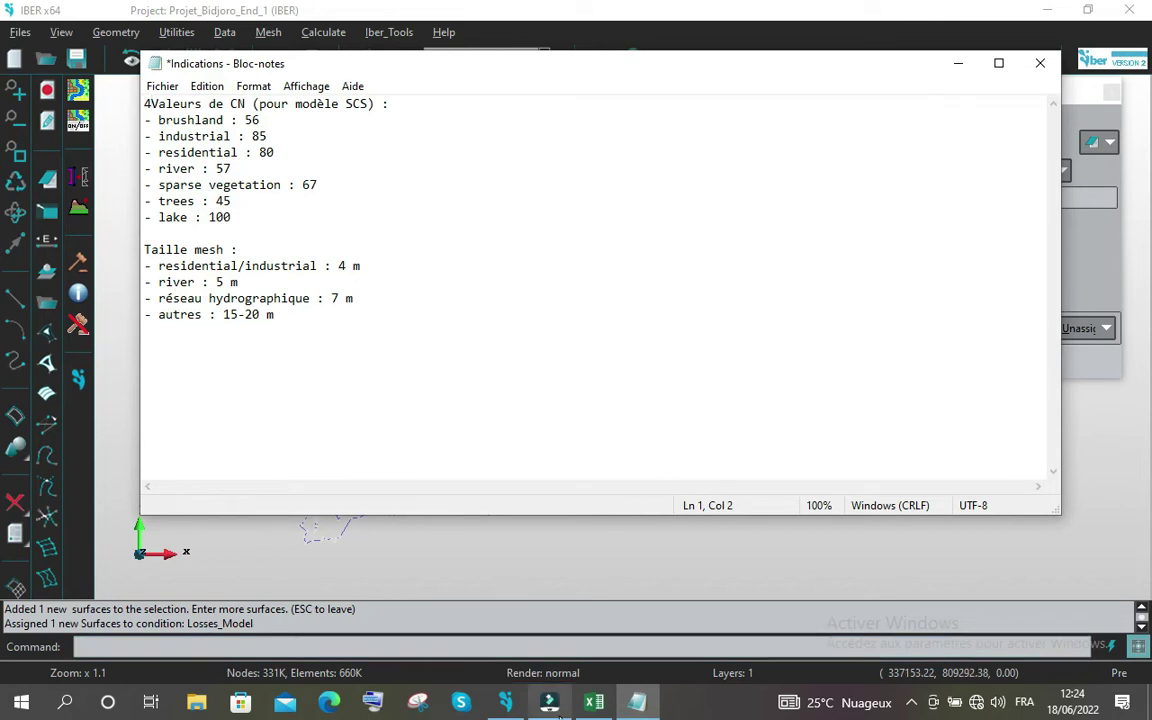
left_click(510, 703)
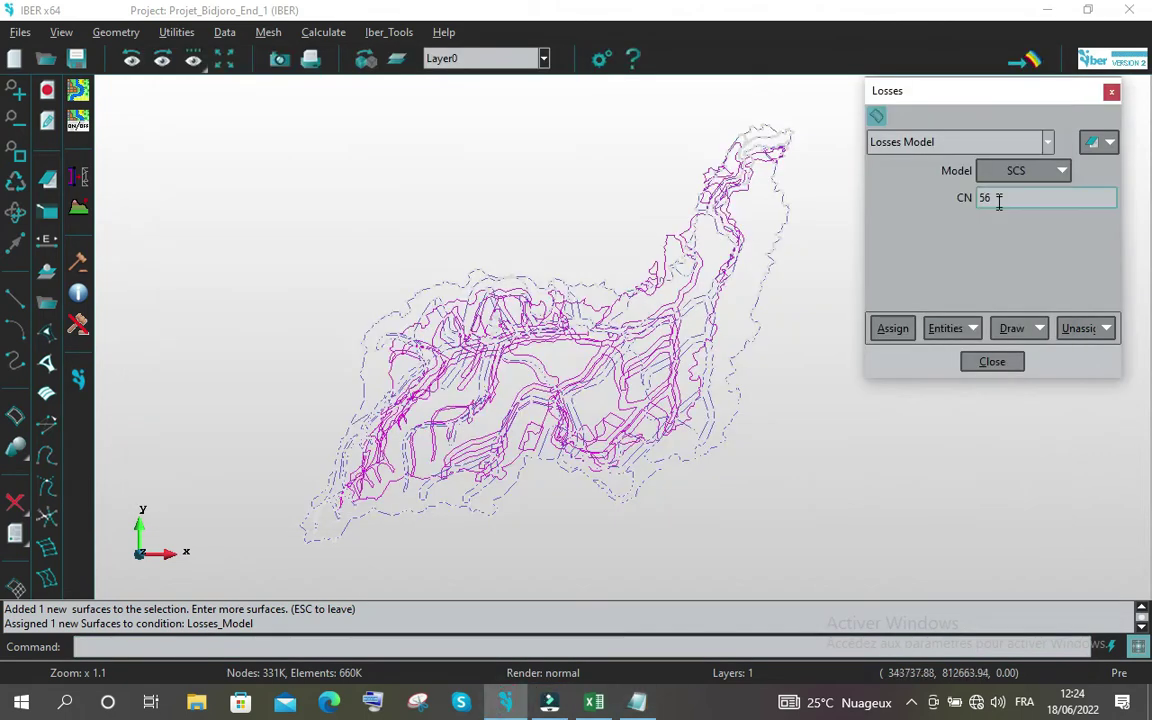
left_click_drag(999, 197, 958, 200)
type("85")
left_click(893, 328)
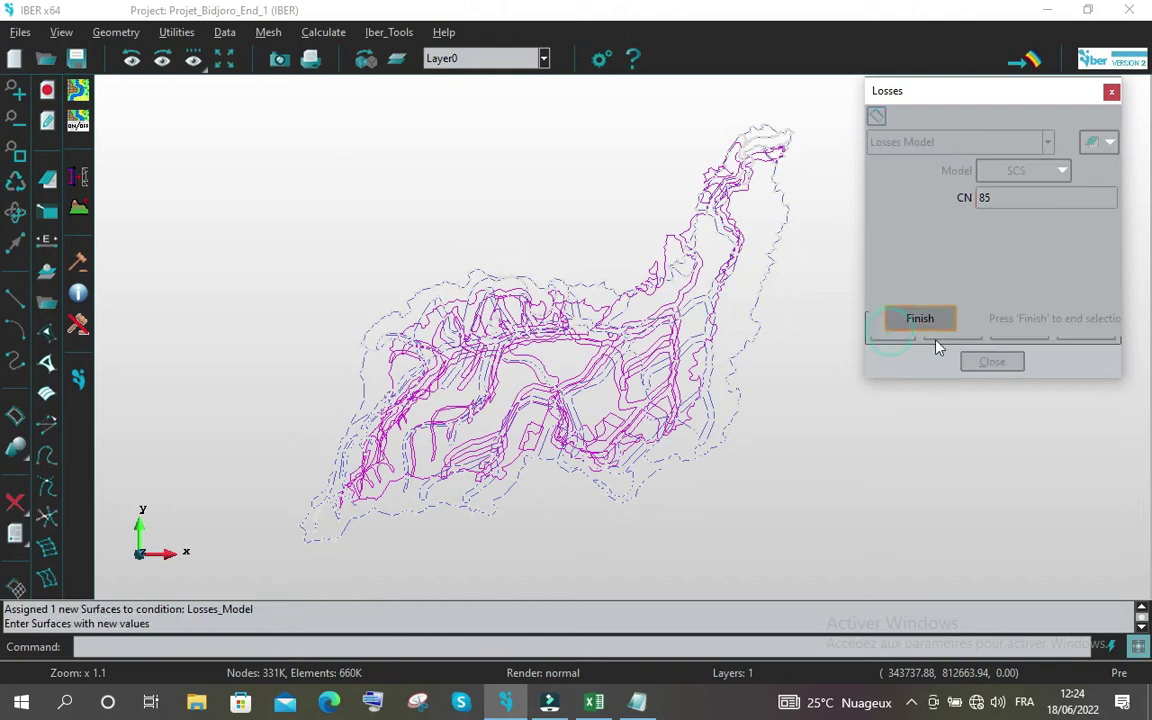
scroll(776, 138, "up", 6)
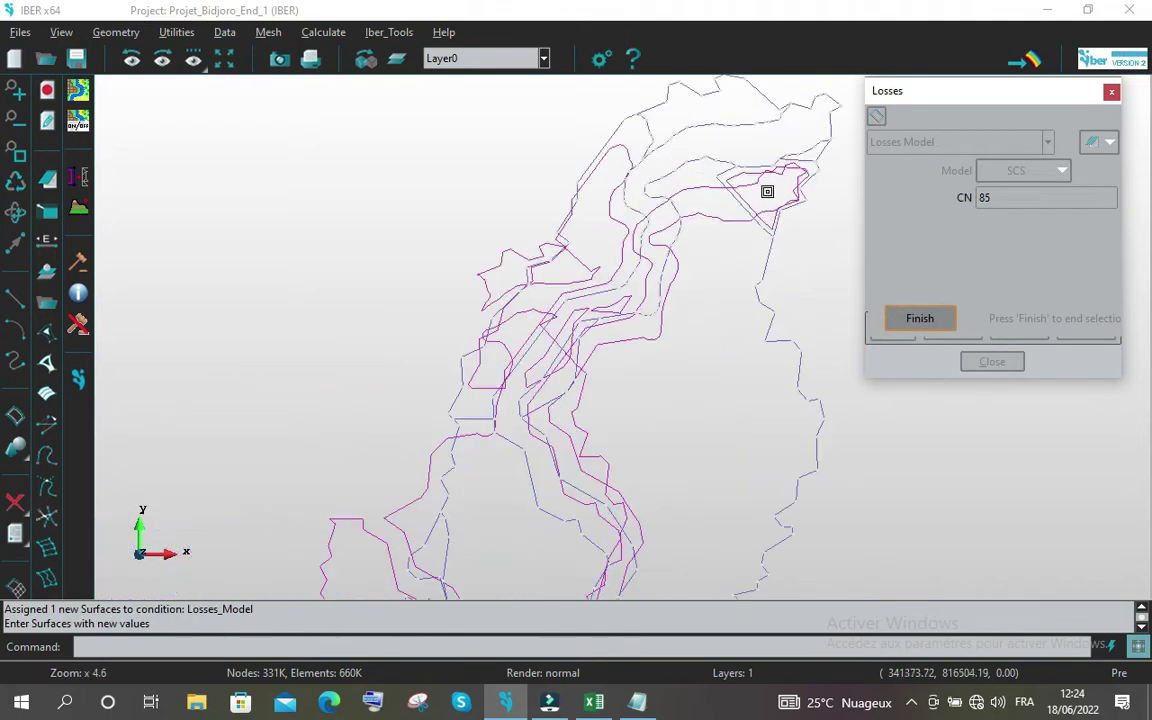
left_click(771, 220)
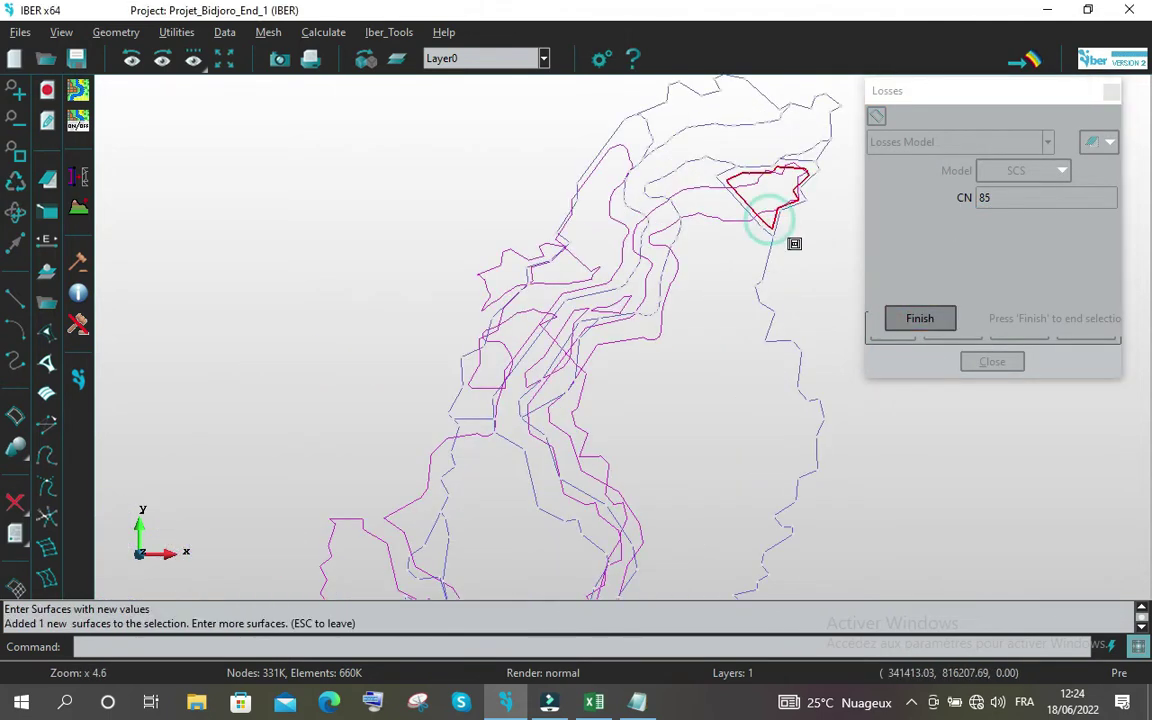
left_click(910, 318)
Assign CN 80 to the residential surface in the northern part of the watershed
left_click_drag(993, 198, 984, 198)
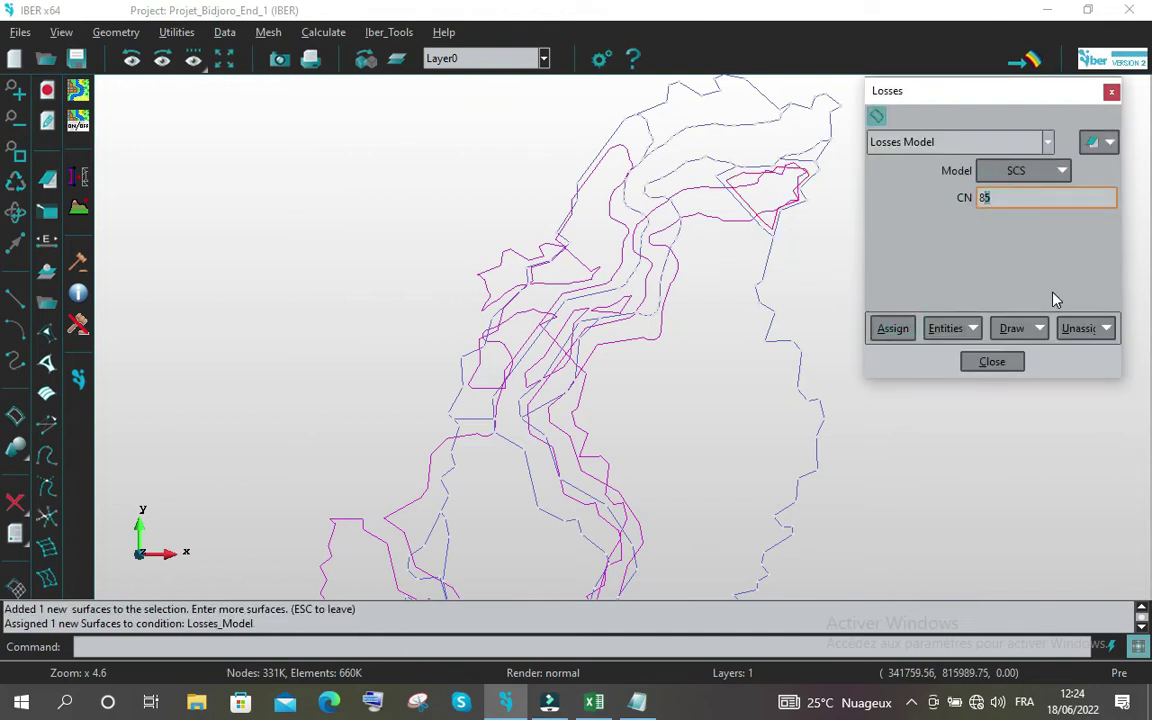
type("80")
left_click(891, 330)
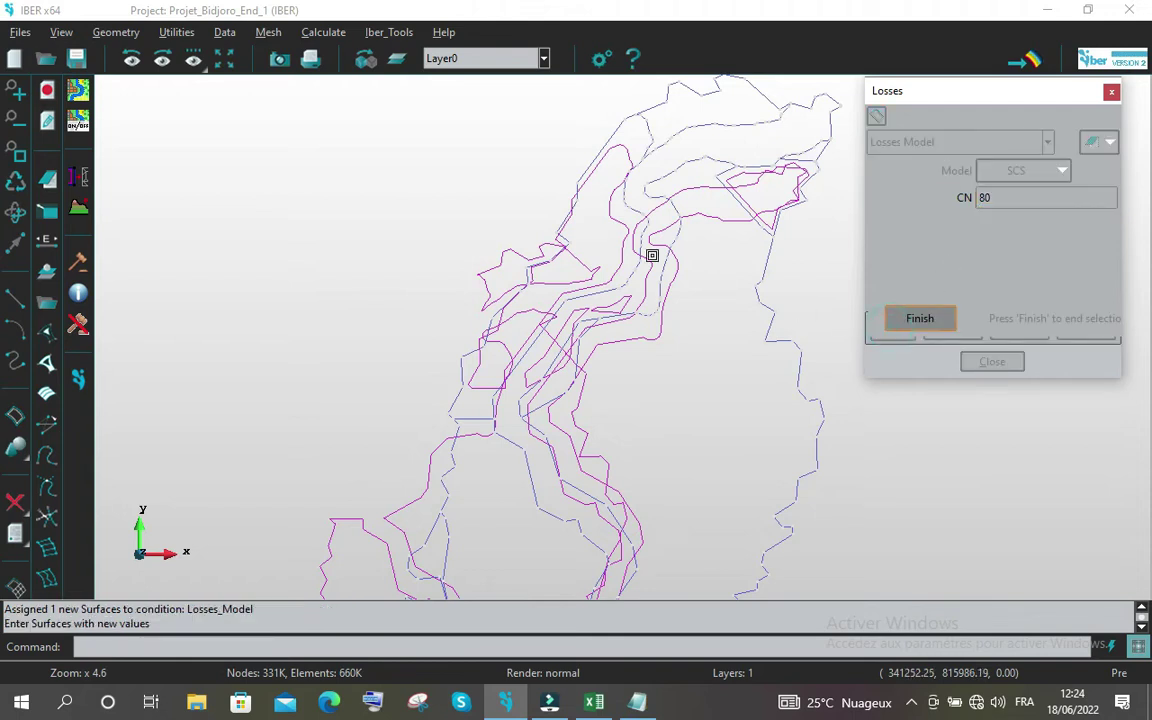
left_click(576, 202)
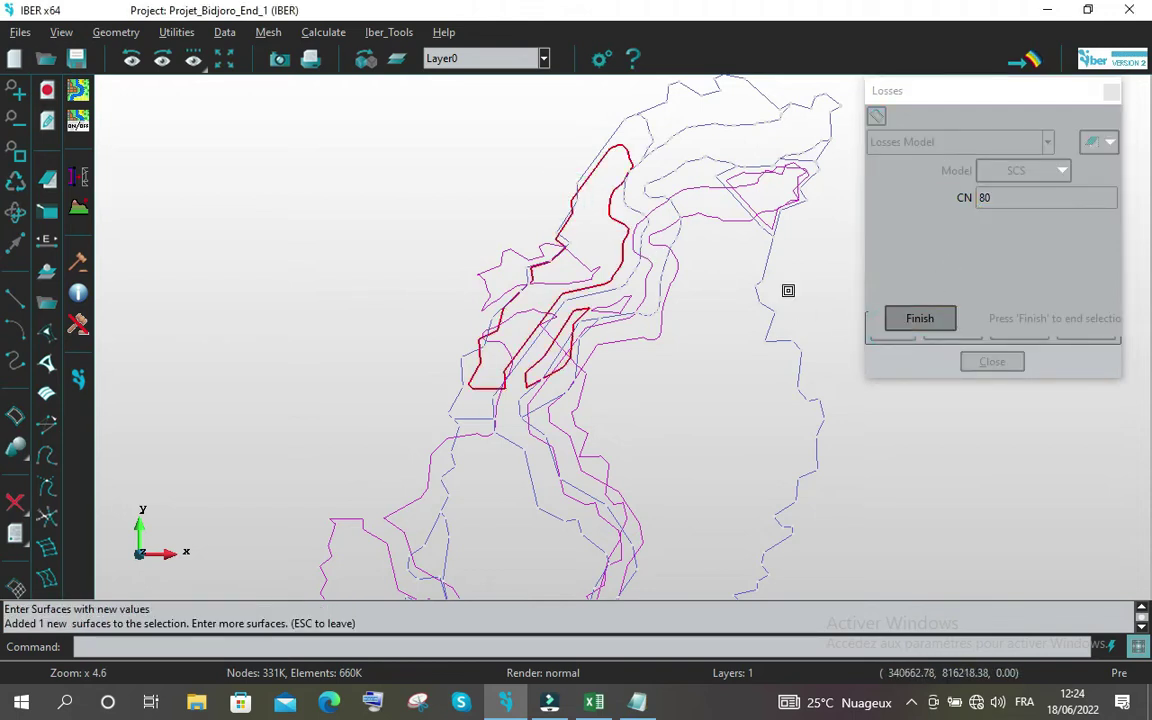
left_click(922, 319)
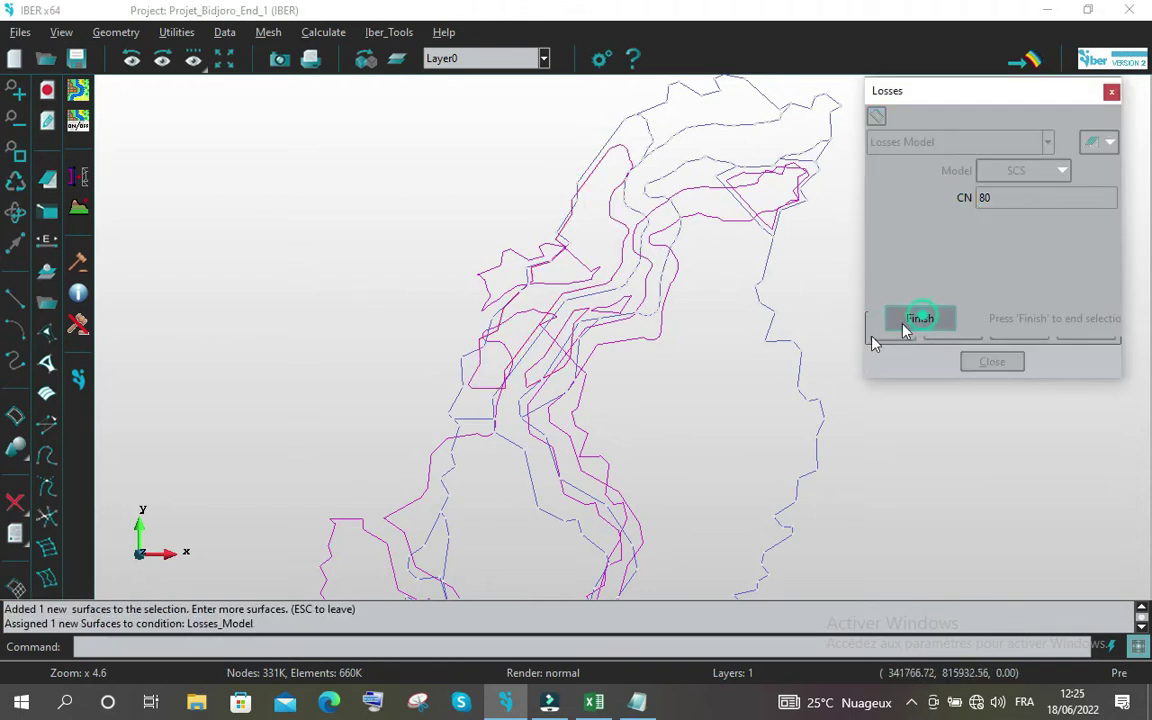
Check the river CN in Notepad, then return to IBER and assign CN 57 to the two river surfaces
left_click(637, 702)
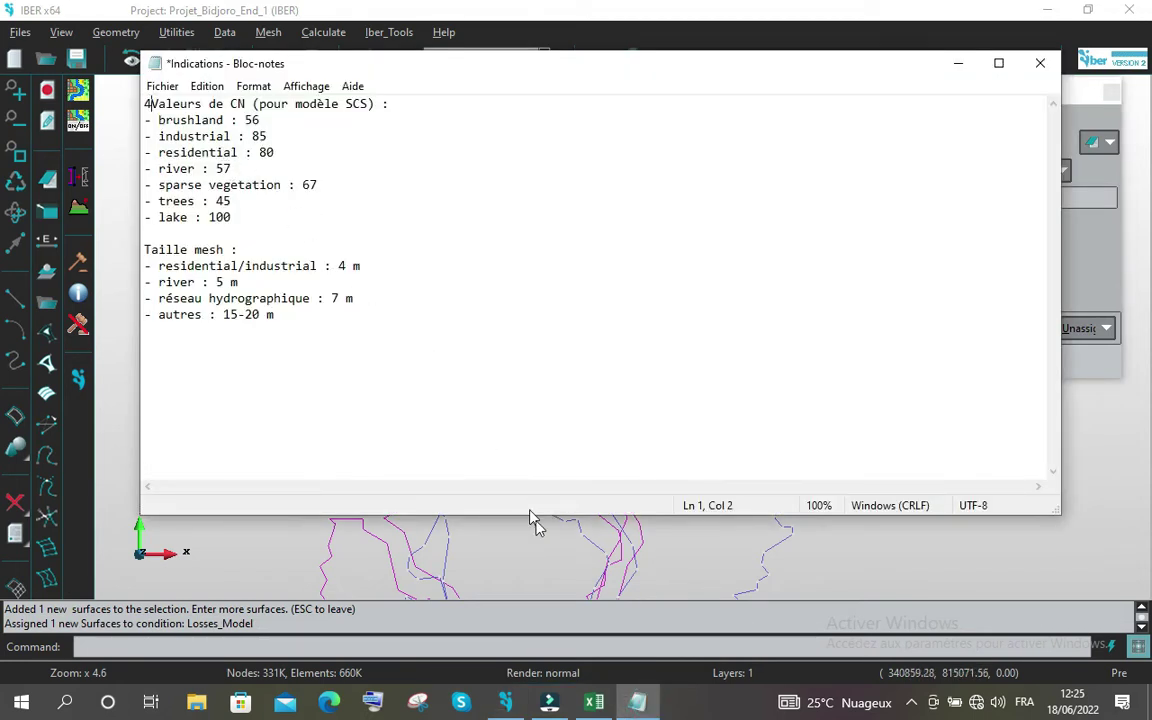
left_click(505, 702)
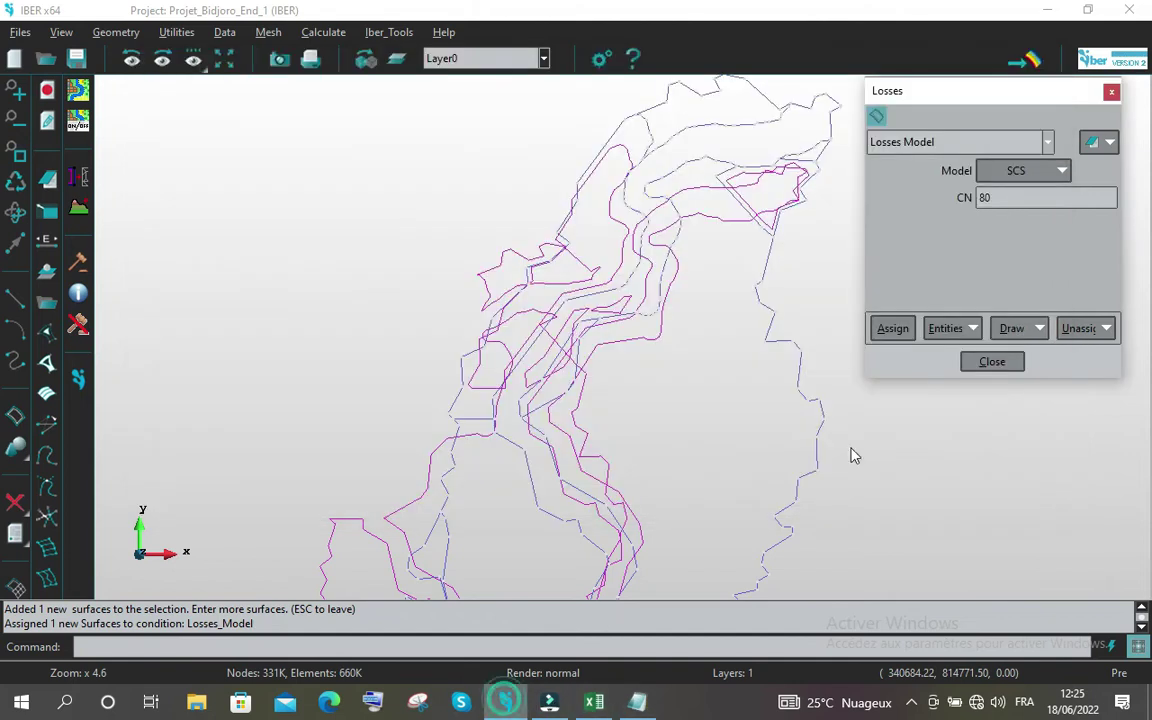
left_click_drag(998, 197, 941, 195)
type("57")
left_click(893, 329)
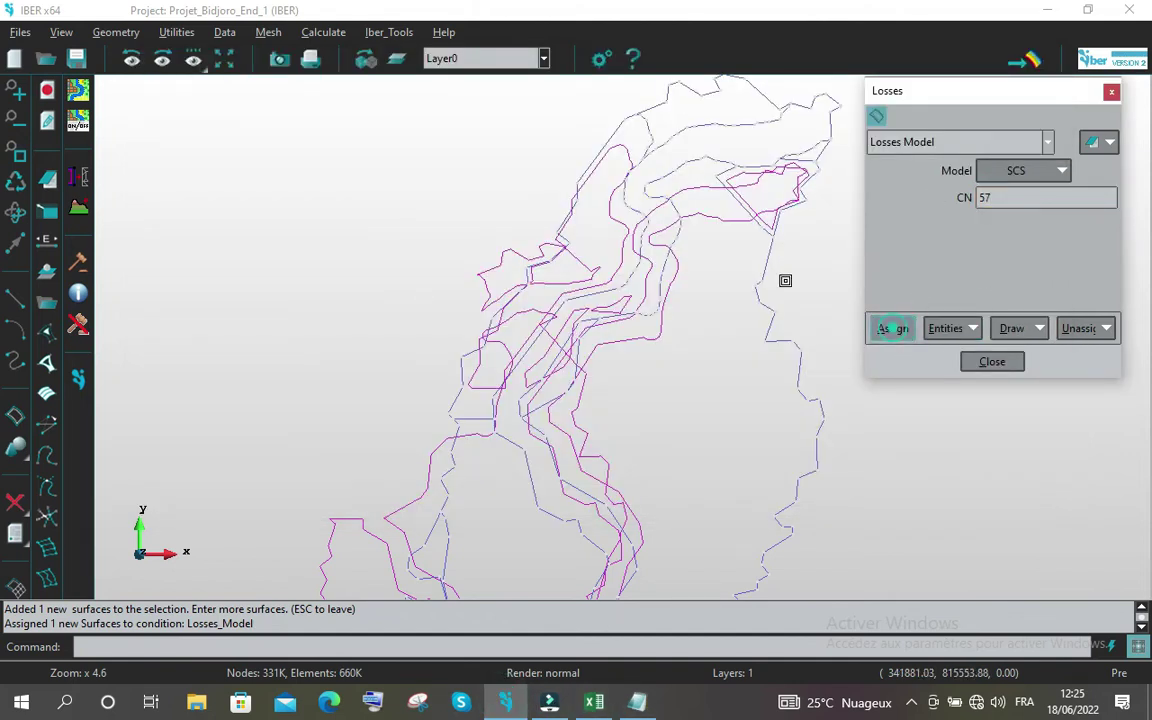
left_click(689, 329)
scroll(689, 329, "down", 6)
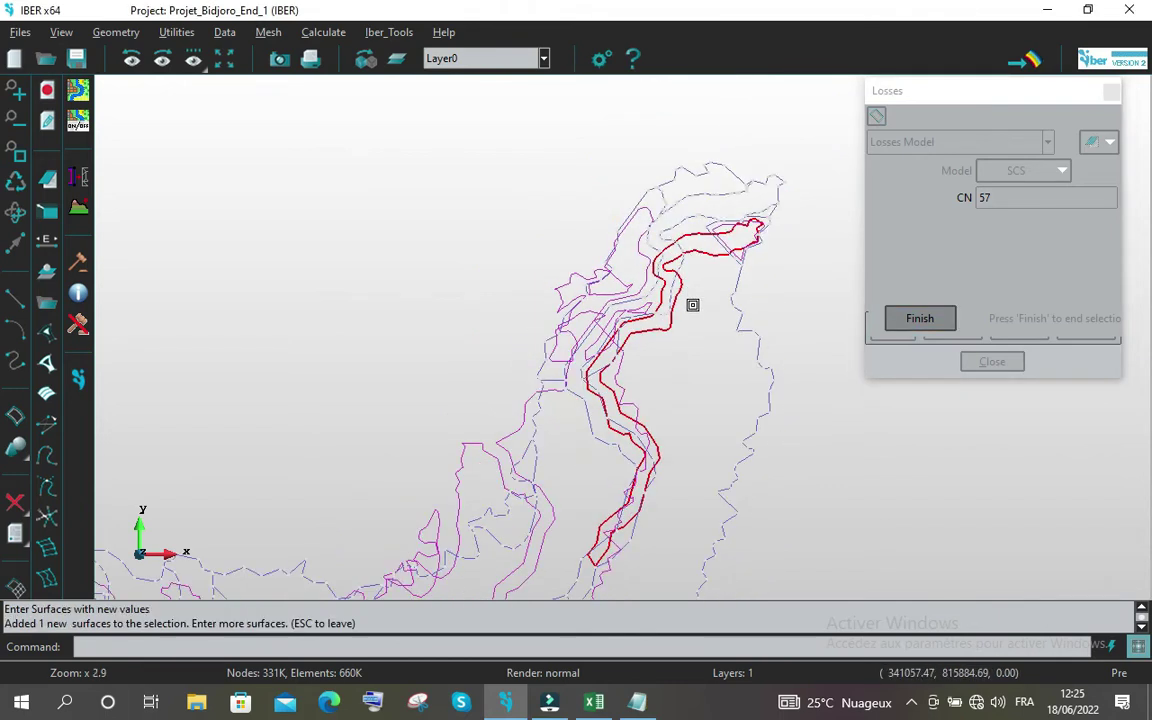
scroll(584, 503, "up", 3)
scroll(584, 503, "up", 3)
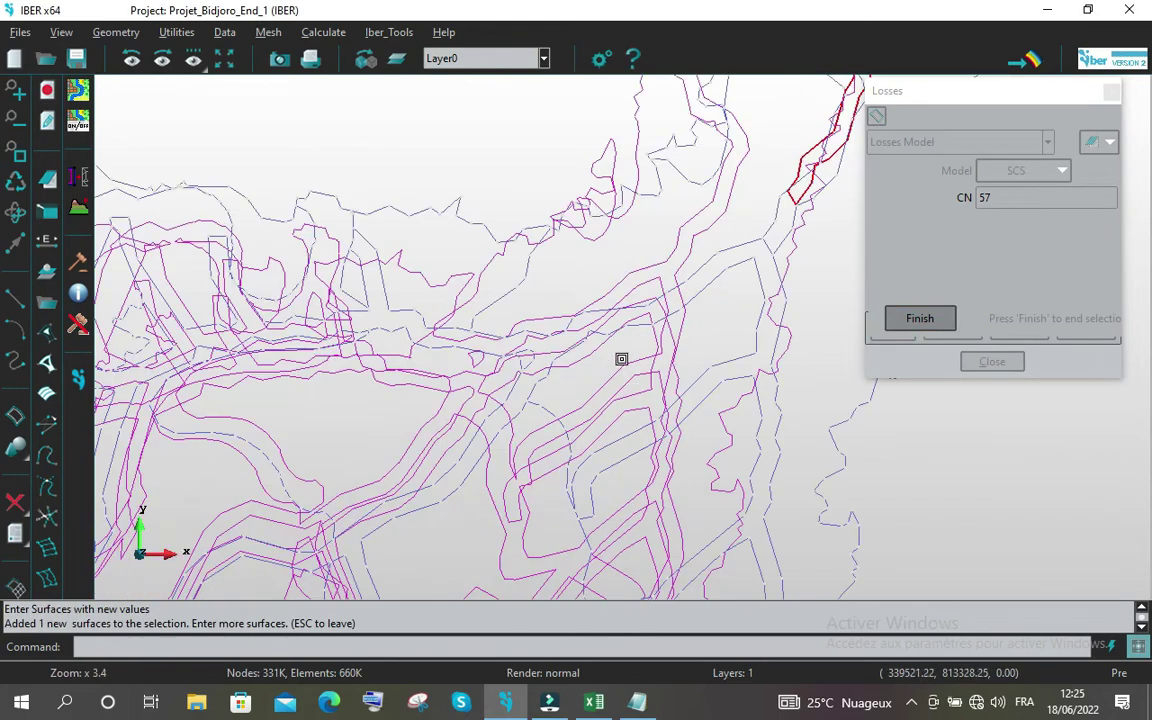
left_click(628, 316)
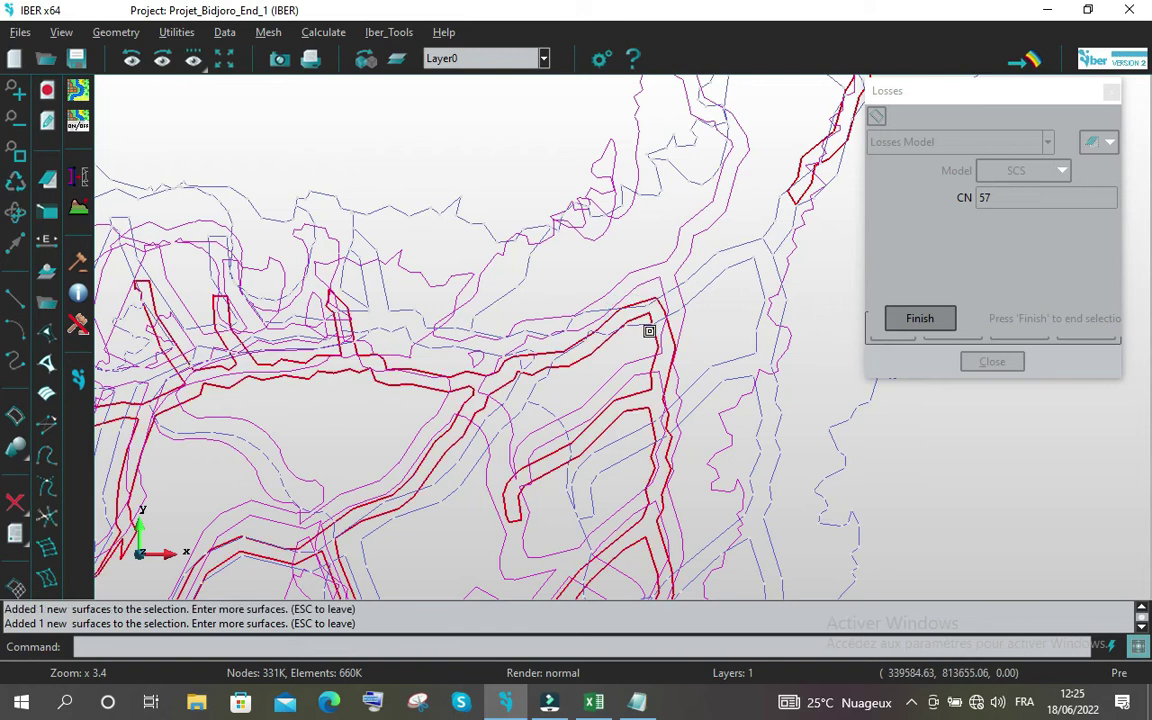
left_click(920, 319)
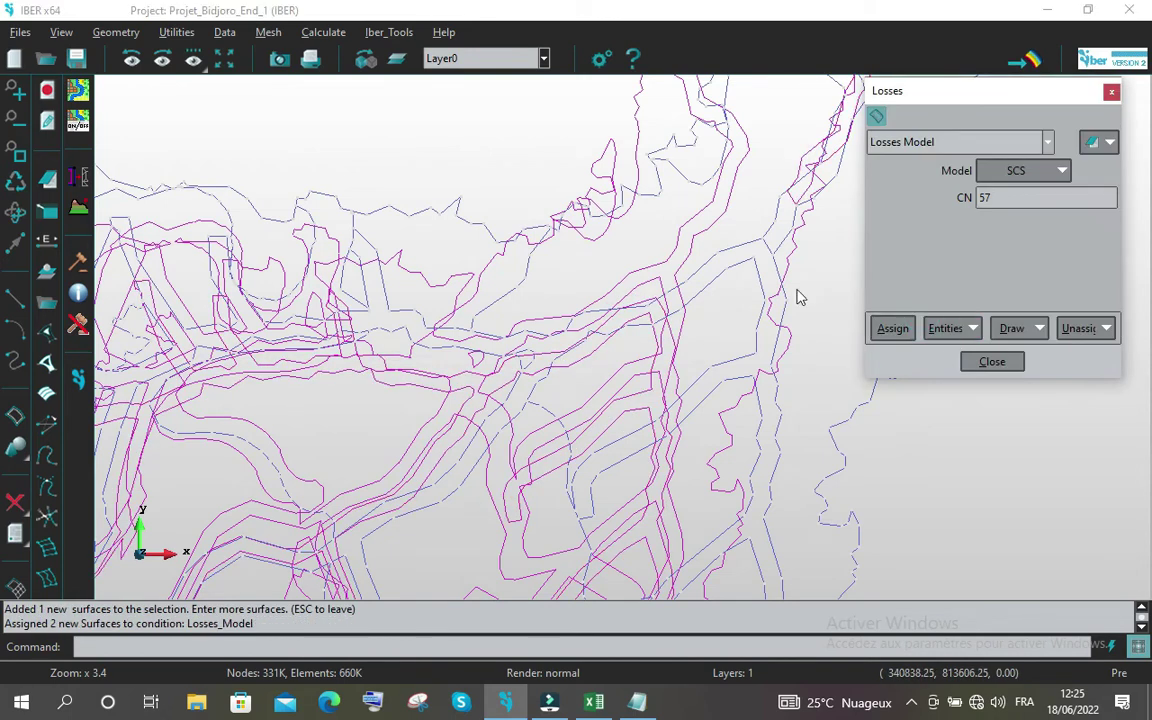
Check the sparse vegetation CN in Notepad, then return to IBER and assign CN 67 to the sparse vegetation surface
left_click(637, 702)
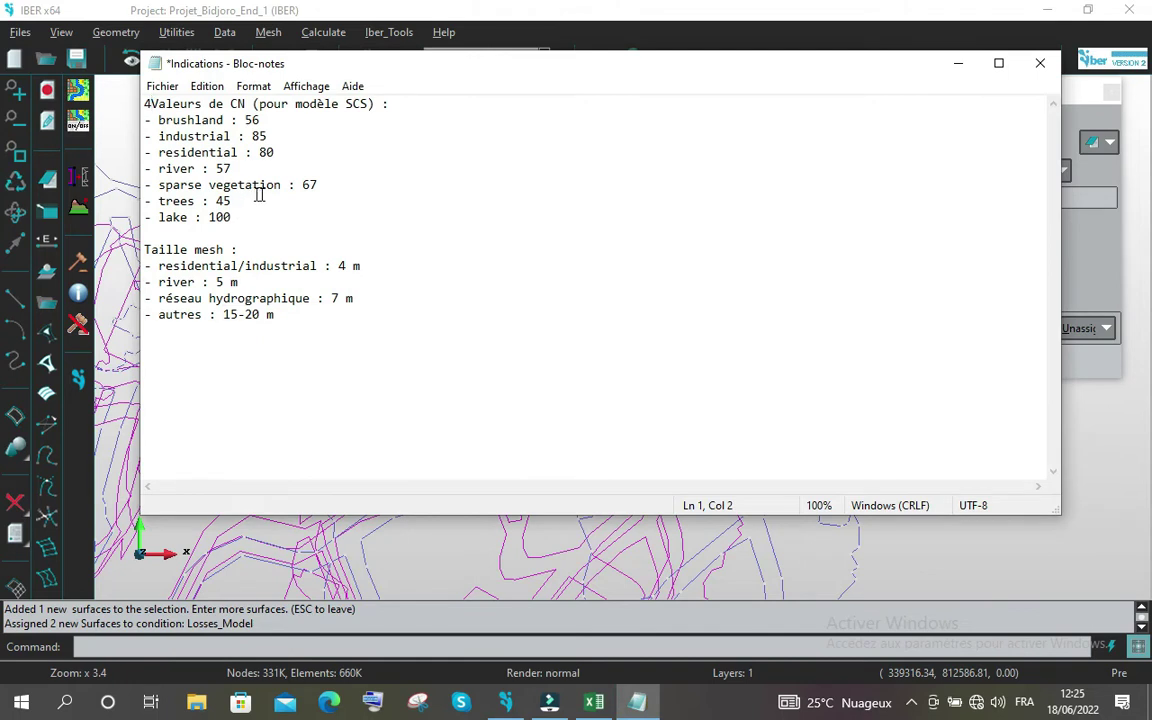
left_click(523, 697)
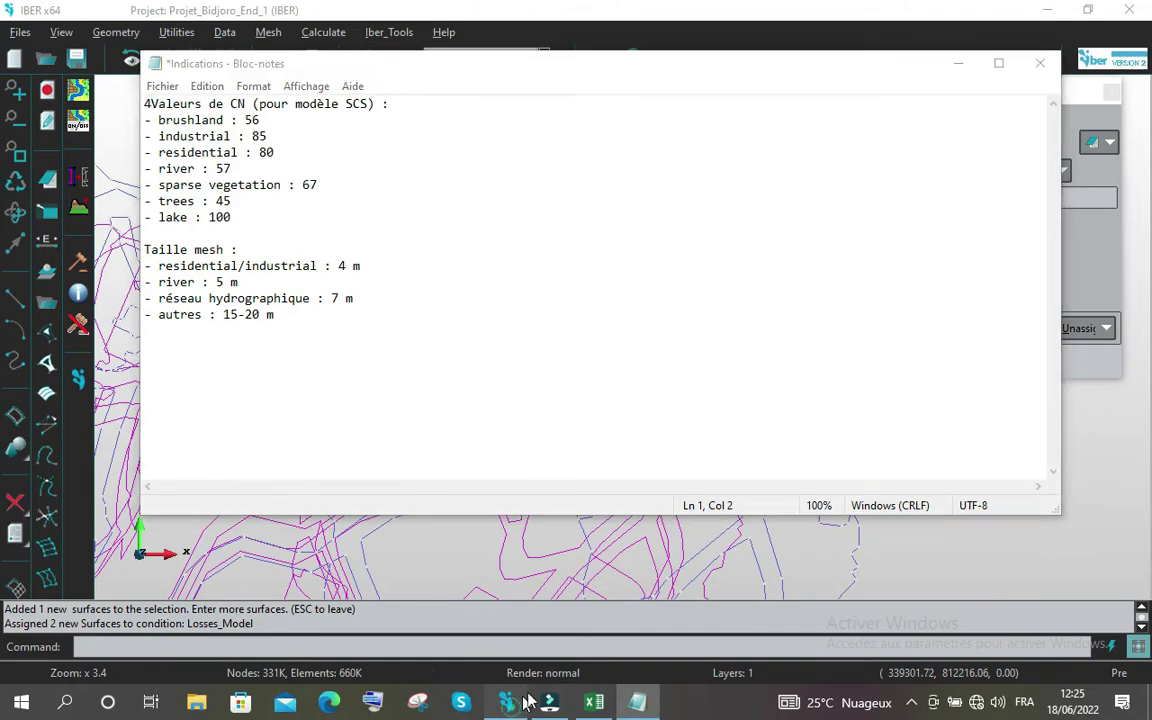
left_click(983, 197)
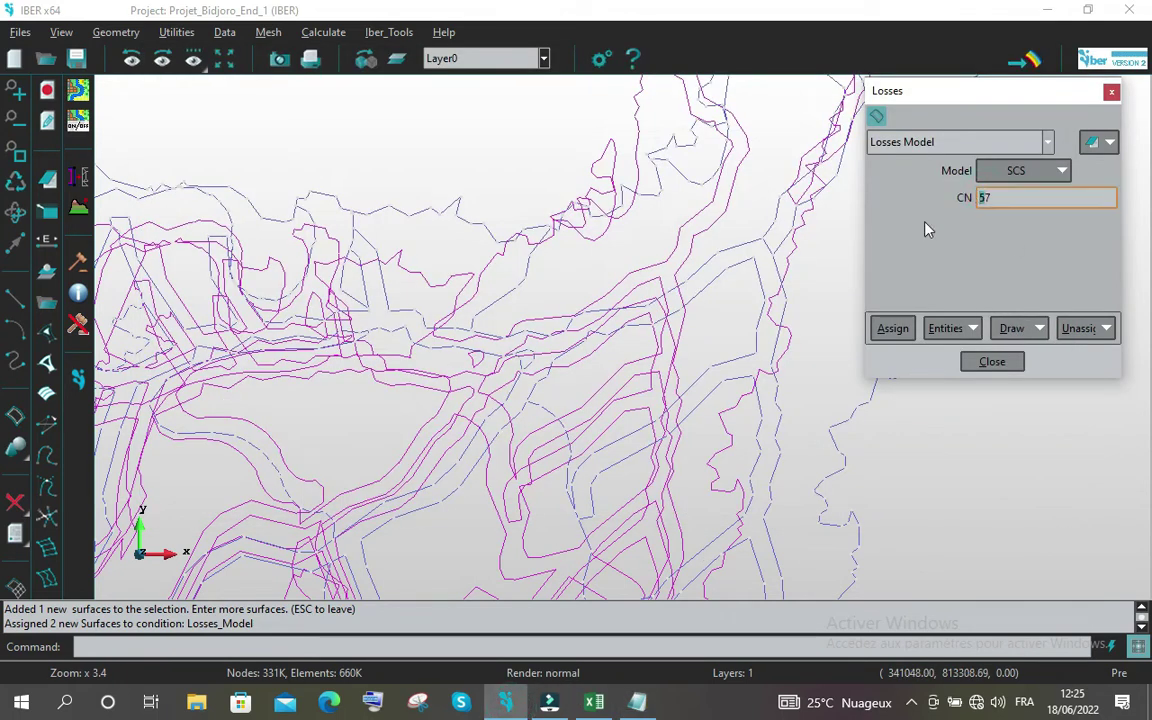
key("BackSpace")
type("6")
left_click(890, 329)
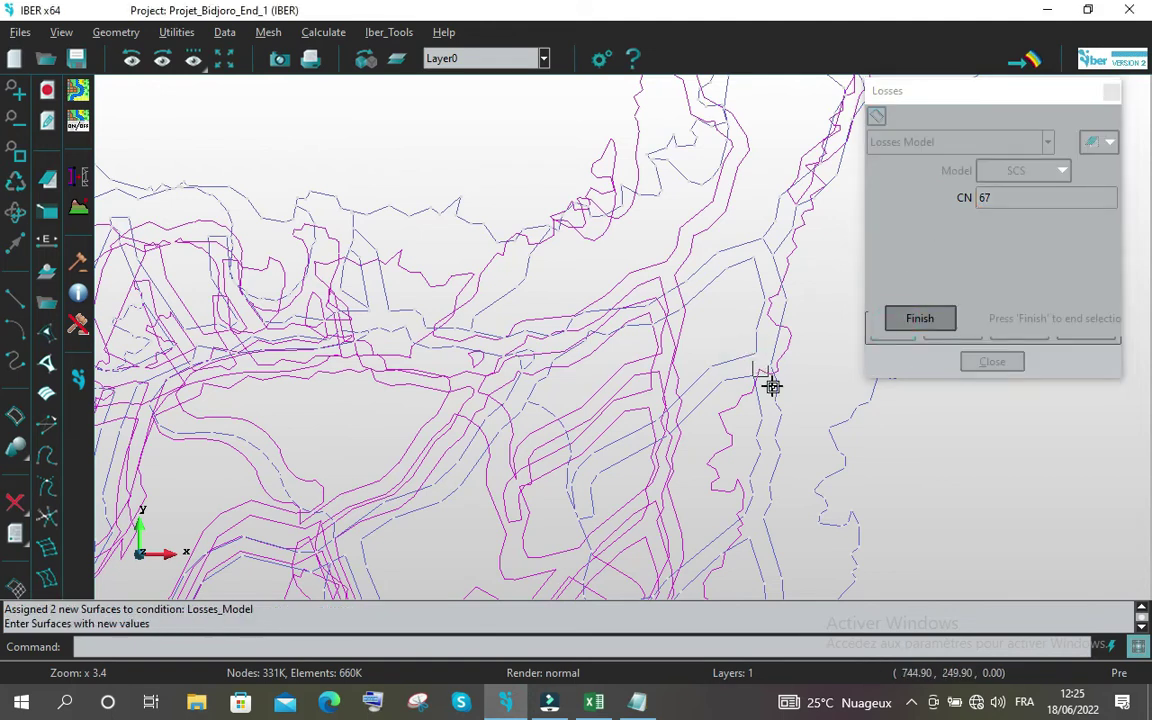
left_click(760, 395)
scroll(751, 400, "down", 5)
scroll(751, 381, "down", 2)
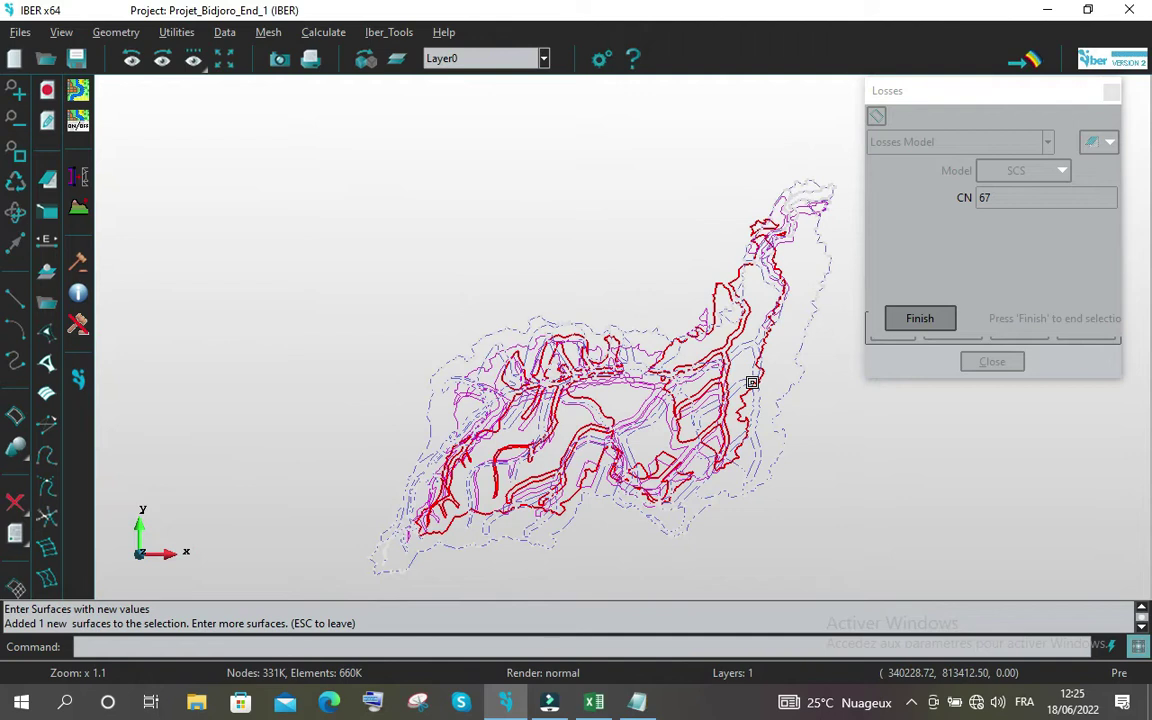
left_click(915, 319)
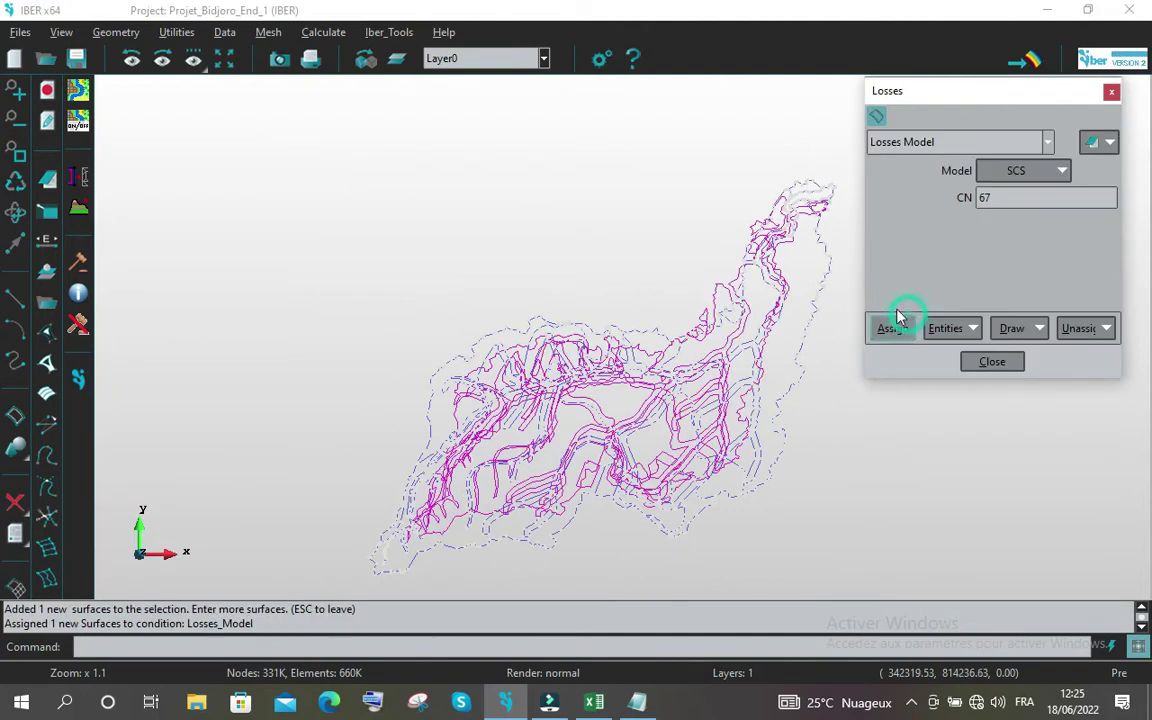
Check the trees CN in Notepad, then return to IBER and assign CN 45 to the trees surface
left_click(637, 705)
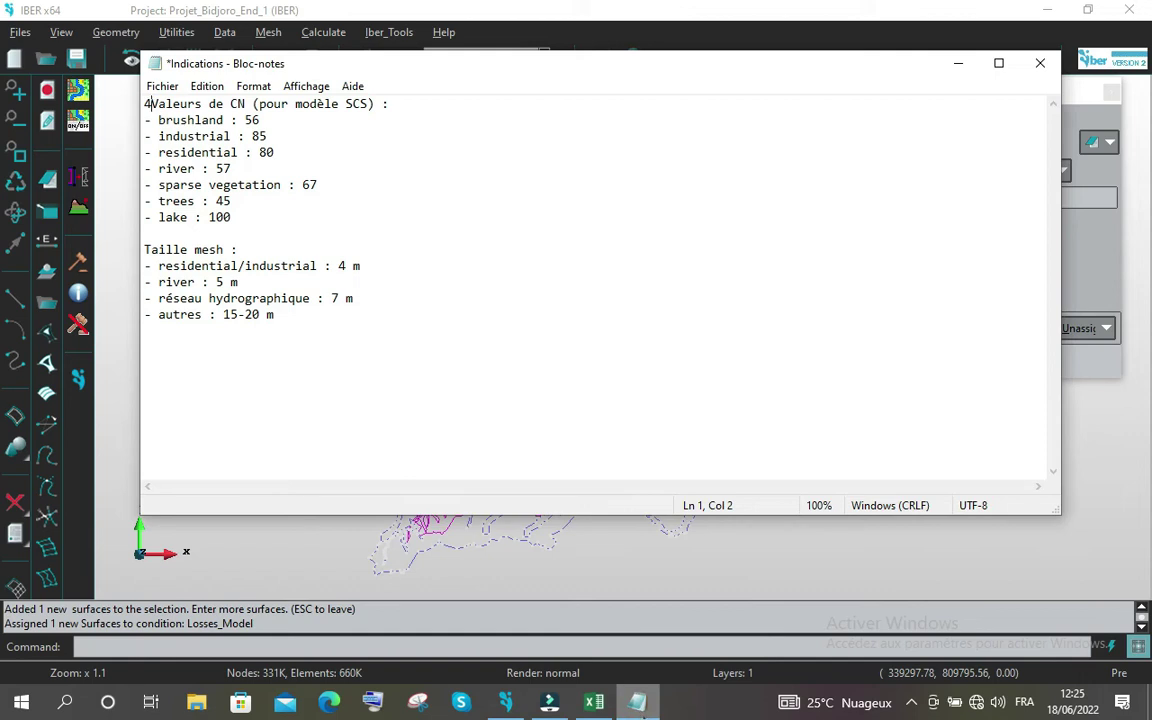
left_click(640, 705)
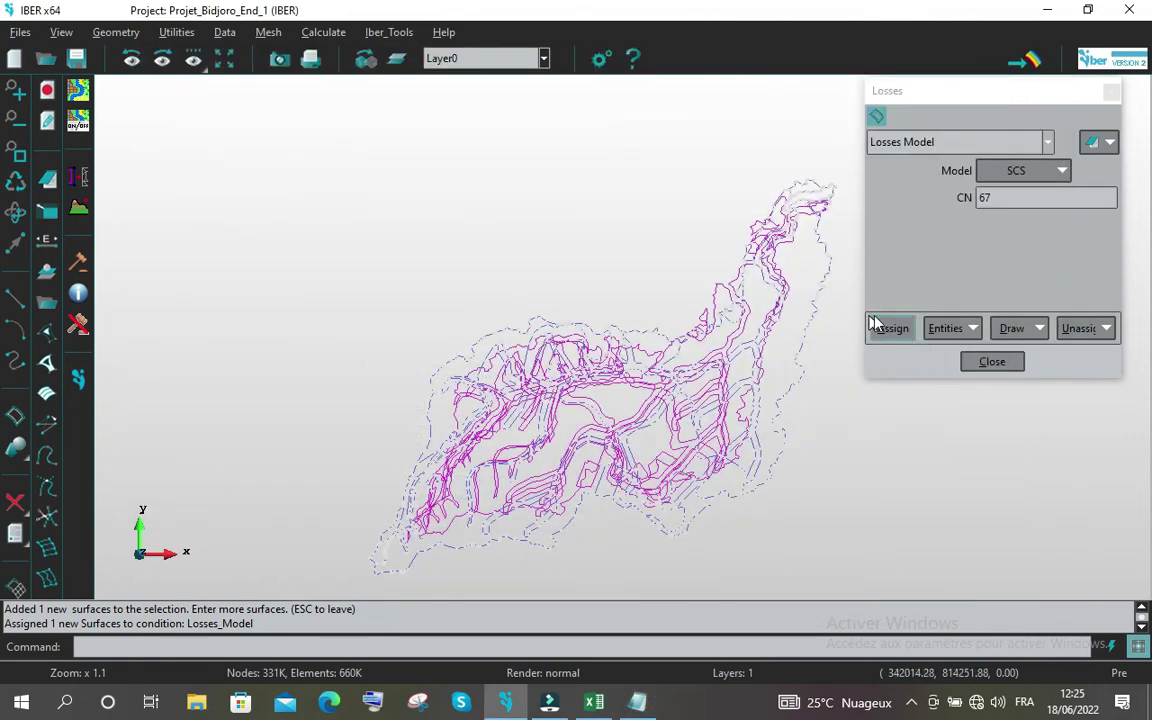
left_click_drag(992, 198, 960, 200)
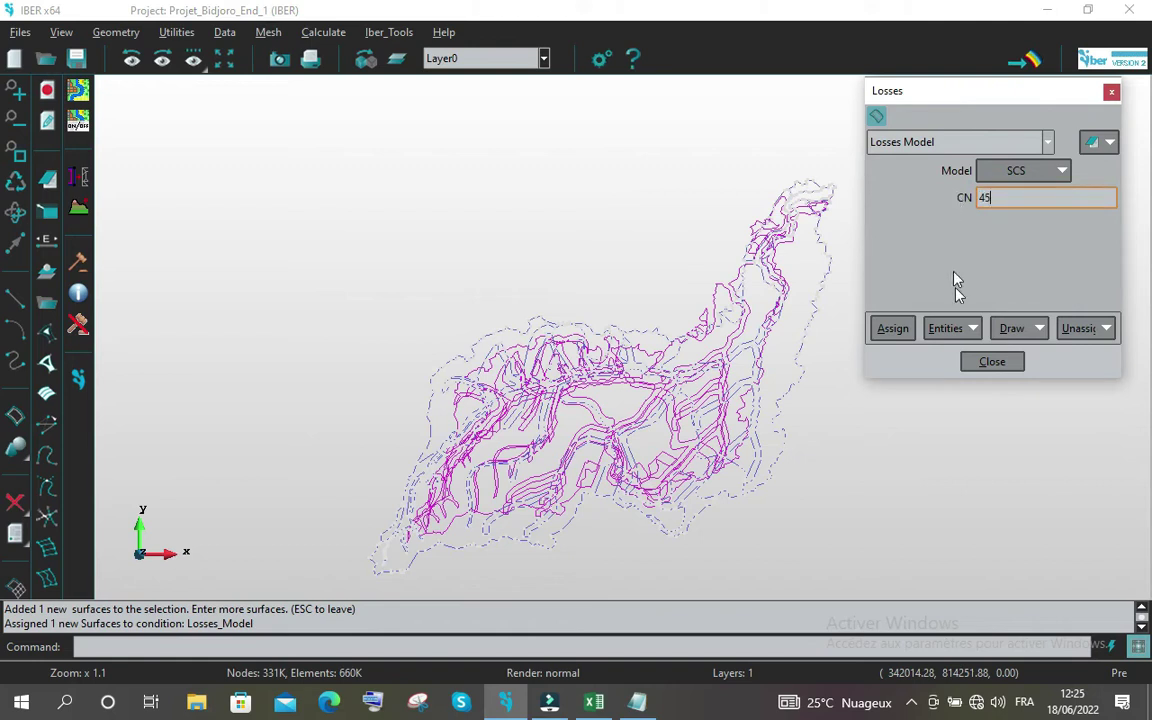
left_click(885, 330)
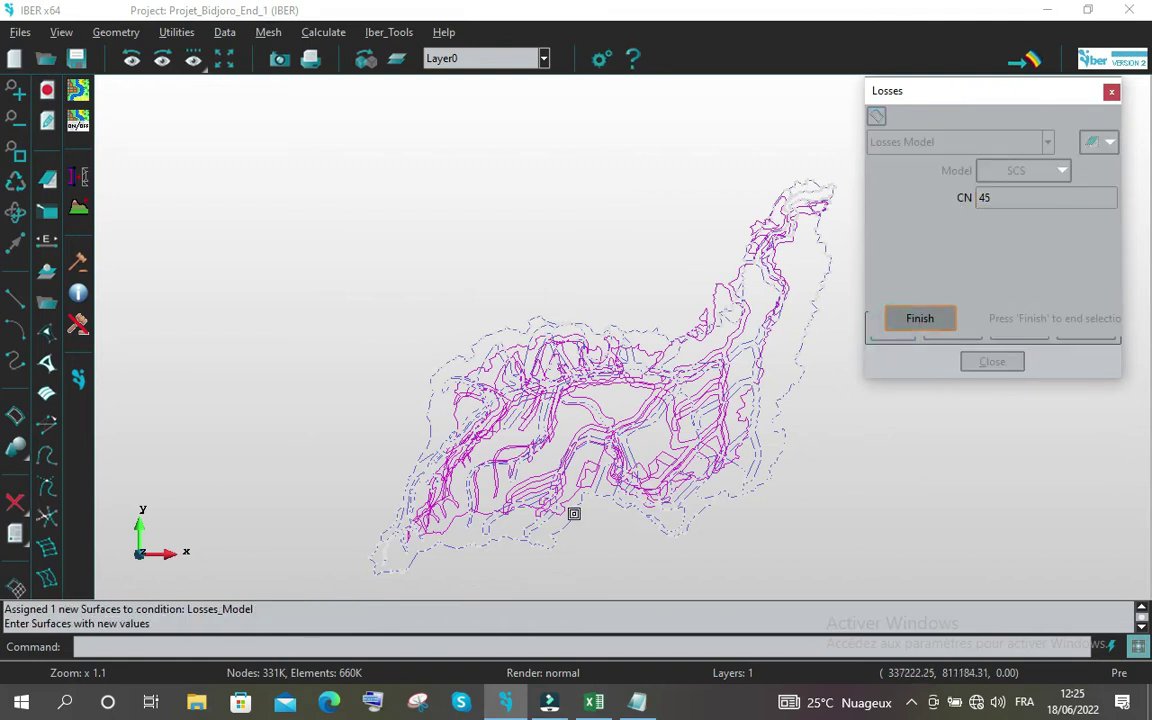
scroll(598, 483, "up", 3)
left_click(596, 471)
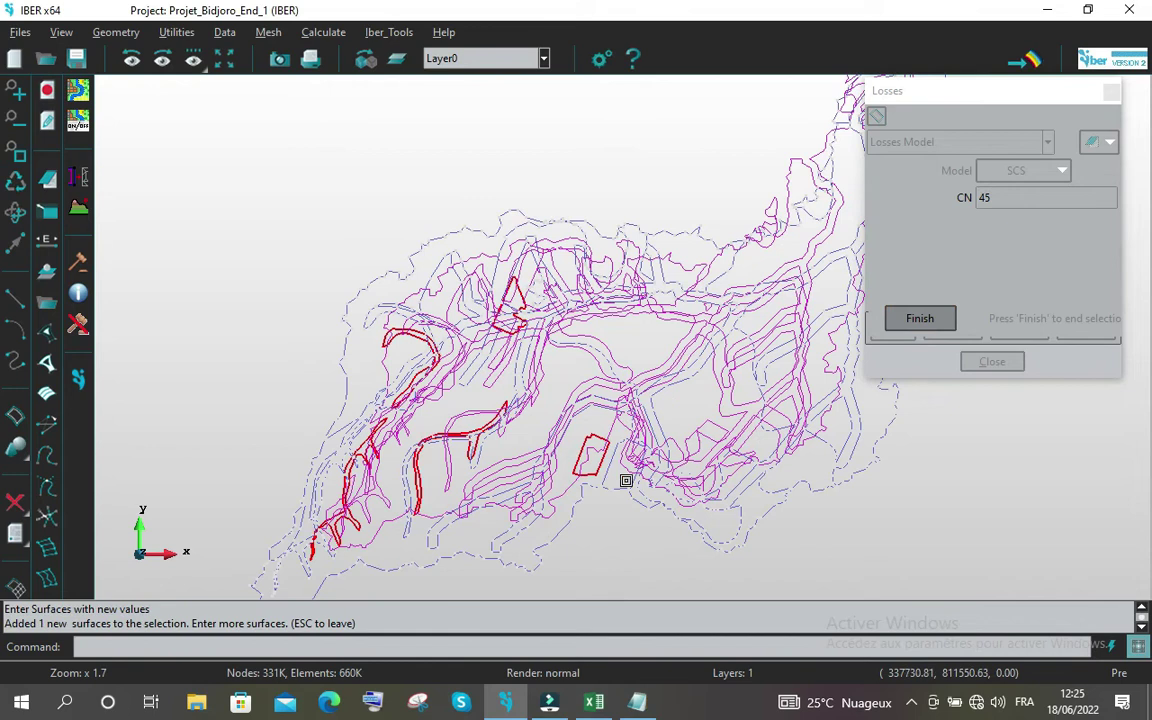
scroll(622, 486, "down", 4)
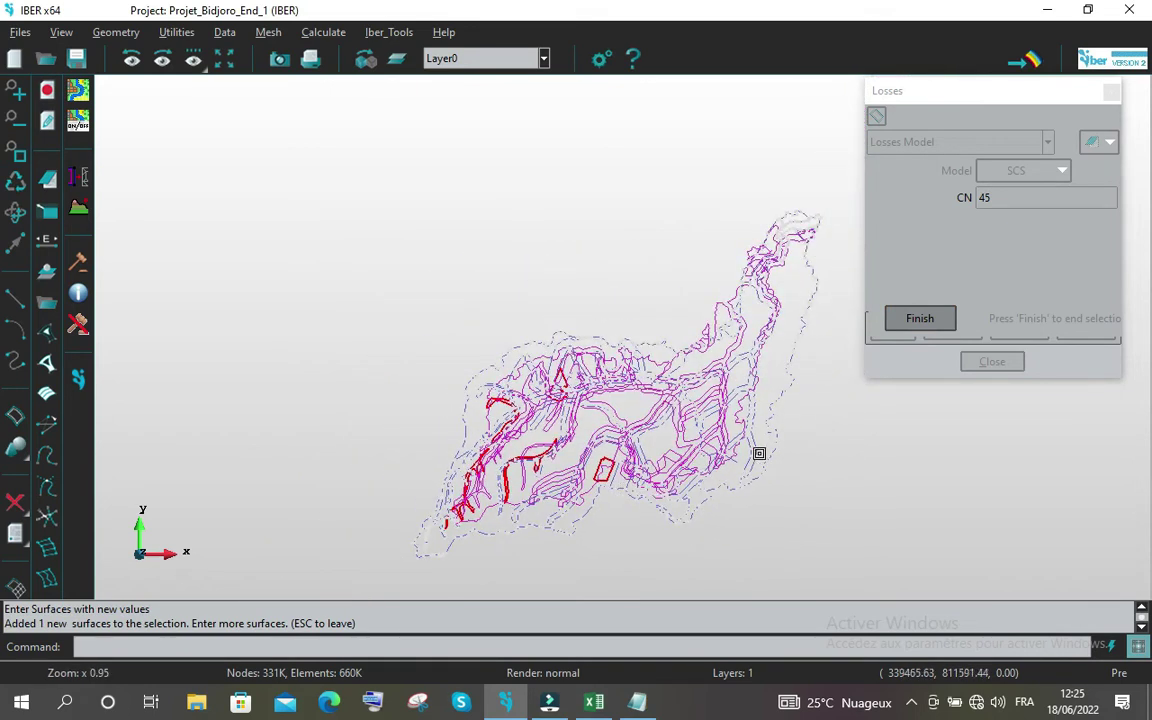
scroll(838, 391, "up", 3)
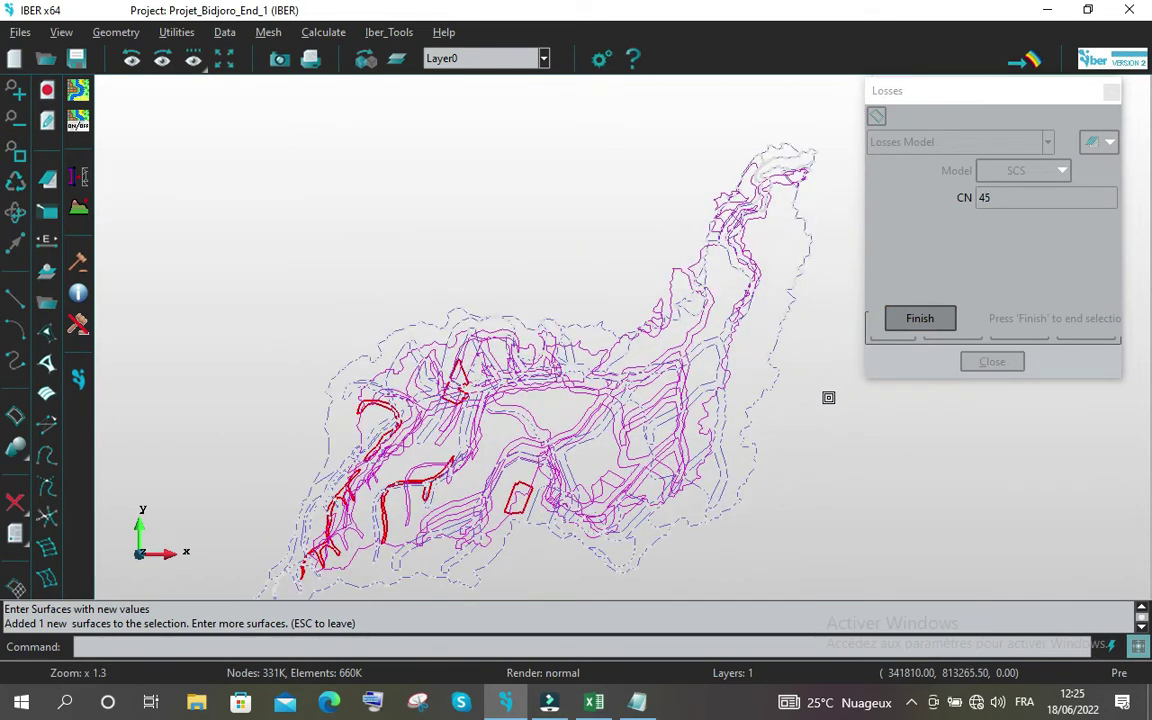
left_click(919, 319)
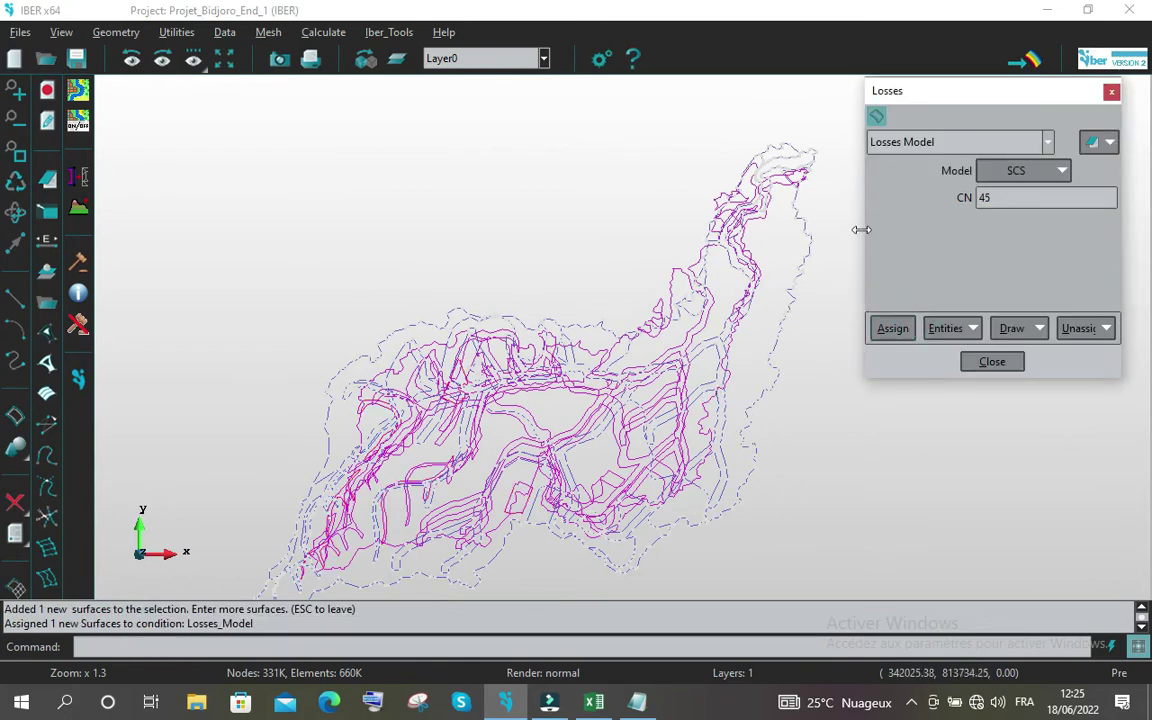
Draw the assigned SCS losses by color over the watershed to check them, then close the Losses window
left_click(1040, 330)
left_click(1040, 389)
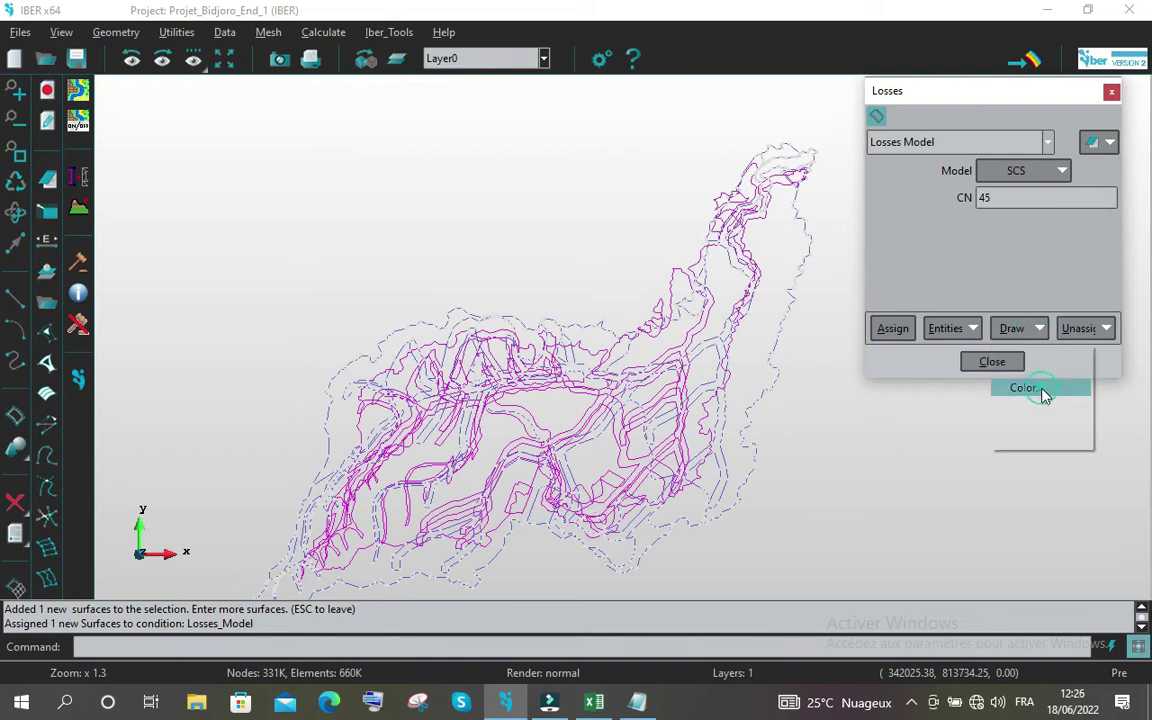
left_click_drag(1021, 101, 276, 103)
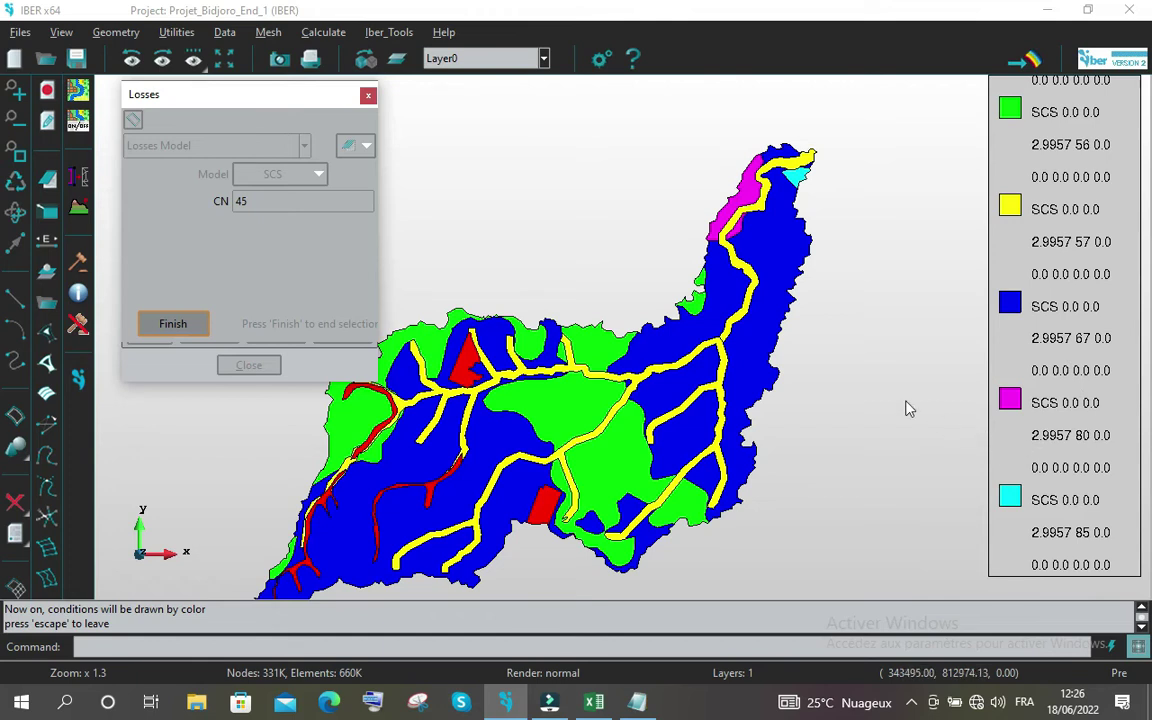
left_click(172, 325)
left_click(240, 365)
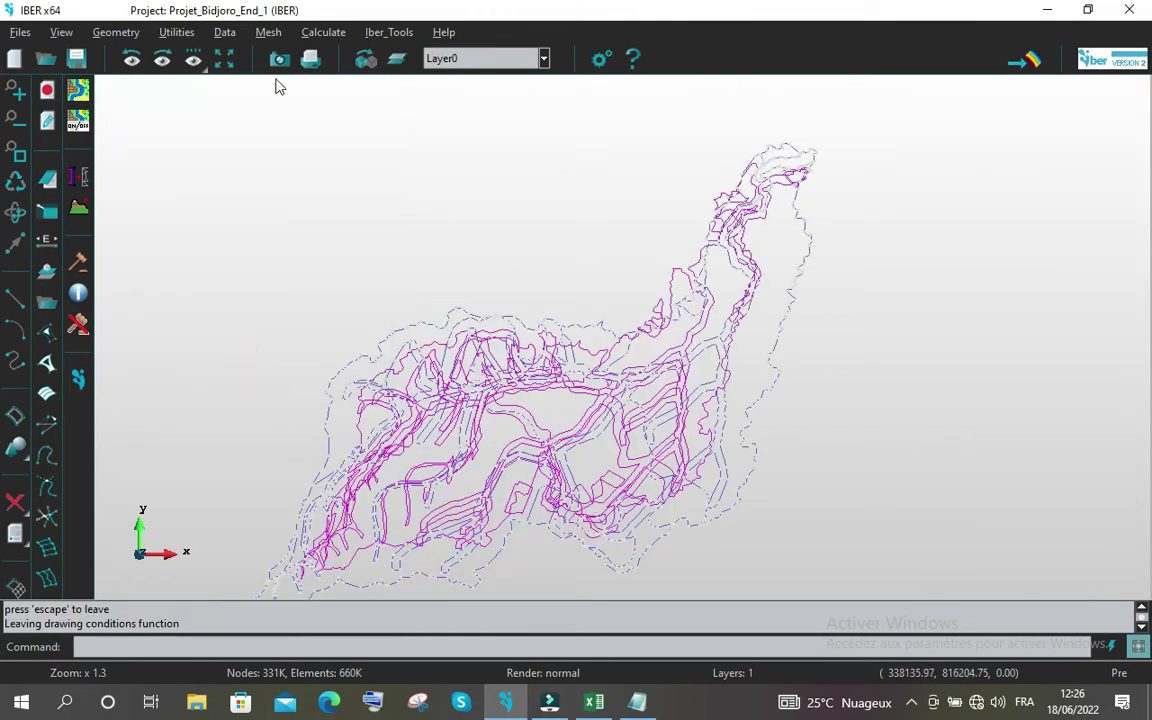
Save the project and open the unstructured mesh size assignment for surfaces
left_click(76, 58)
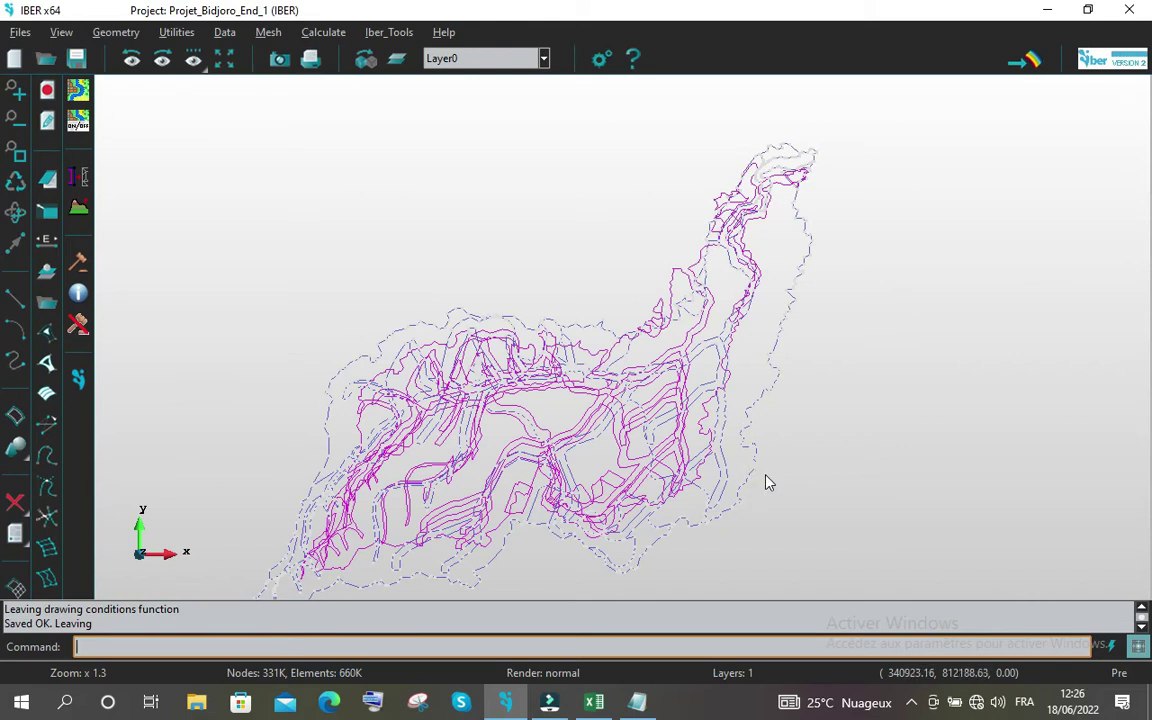
scroll(766, 480, "up", 1)
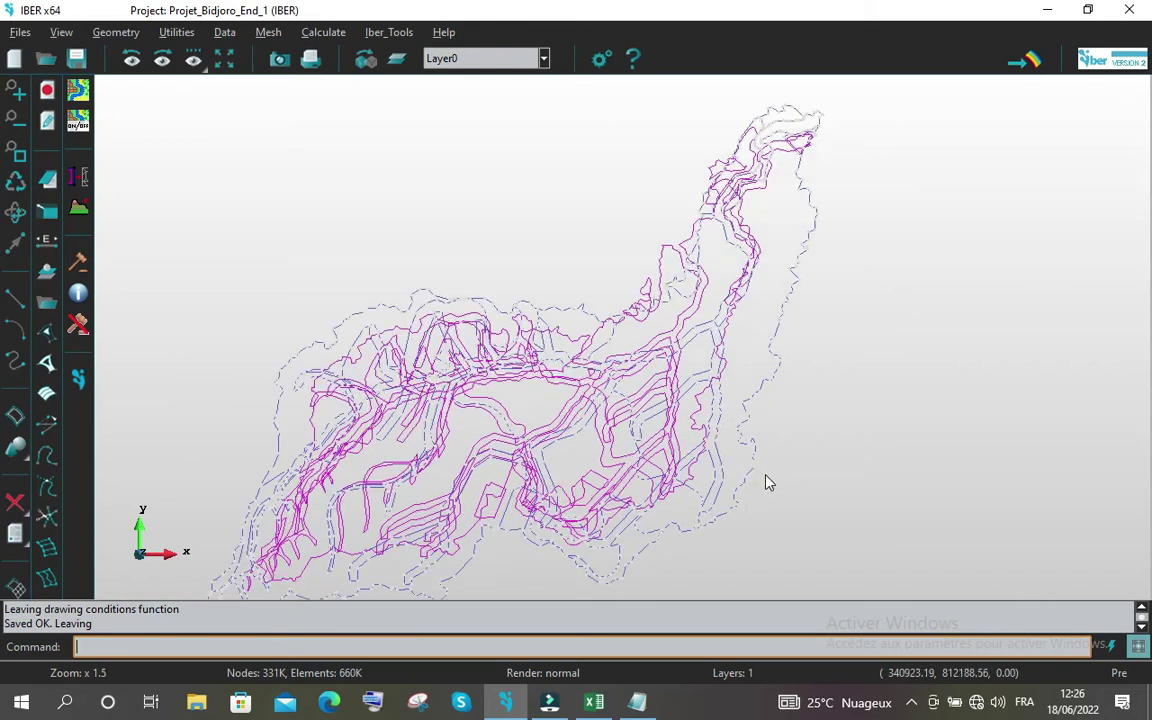
left_click(266, 32)
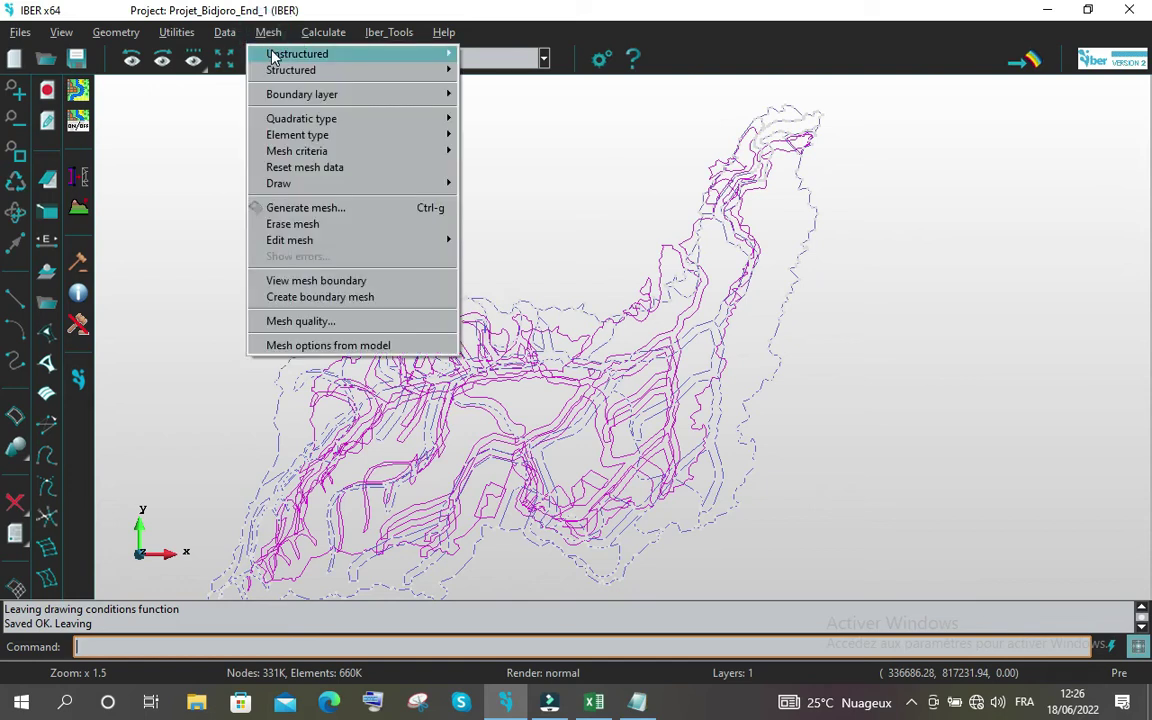
mouse_move(309, 53)
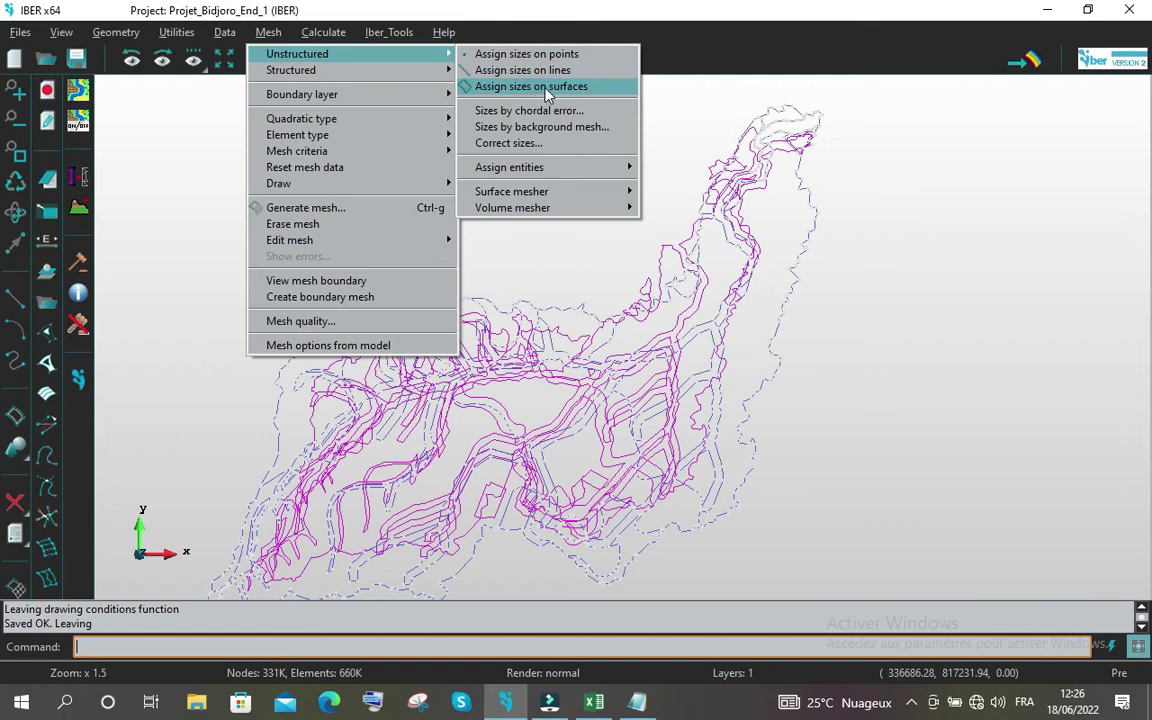
left_click(588, 88)
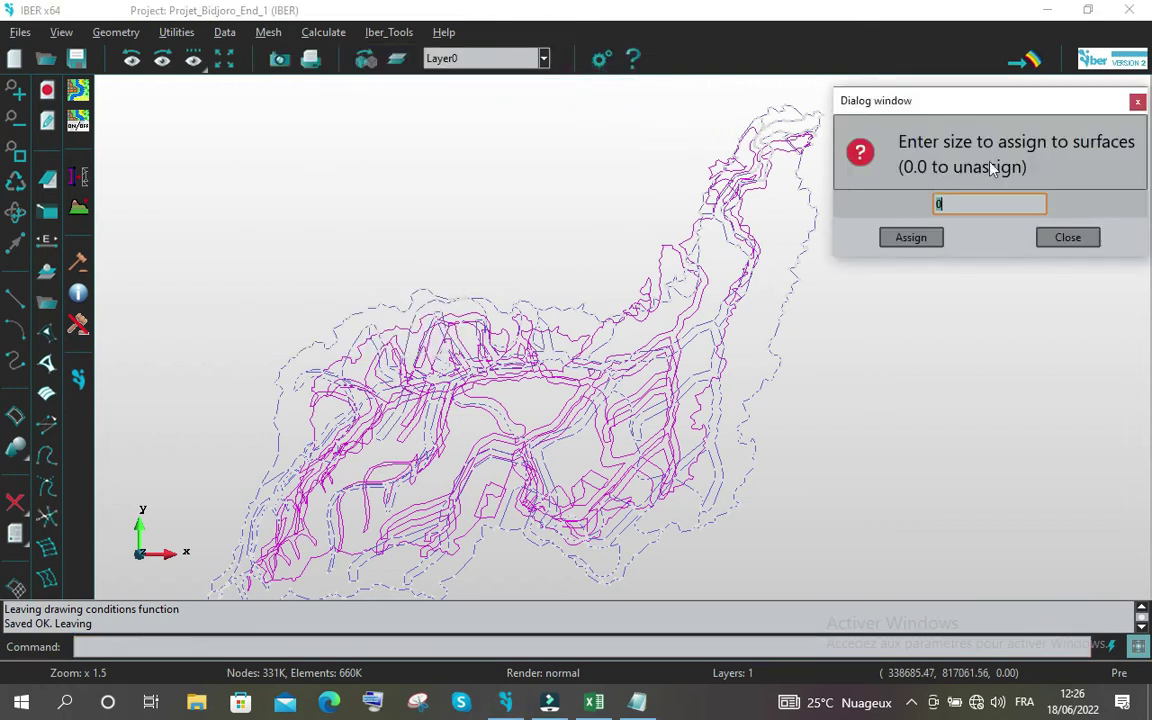
Check the mesh sizes in Notepad, then return to IBER and assign size 4 to the residential and industrial surfaces
left_click(637, 702)
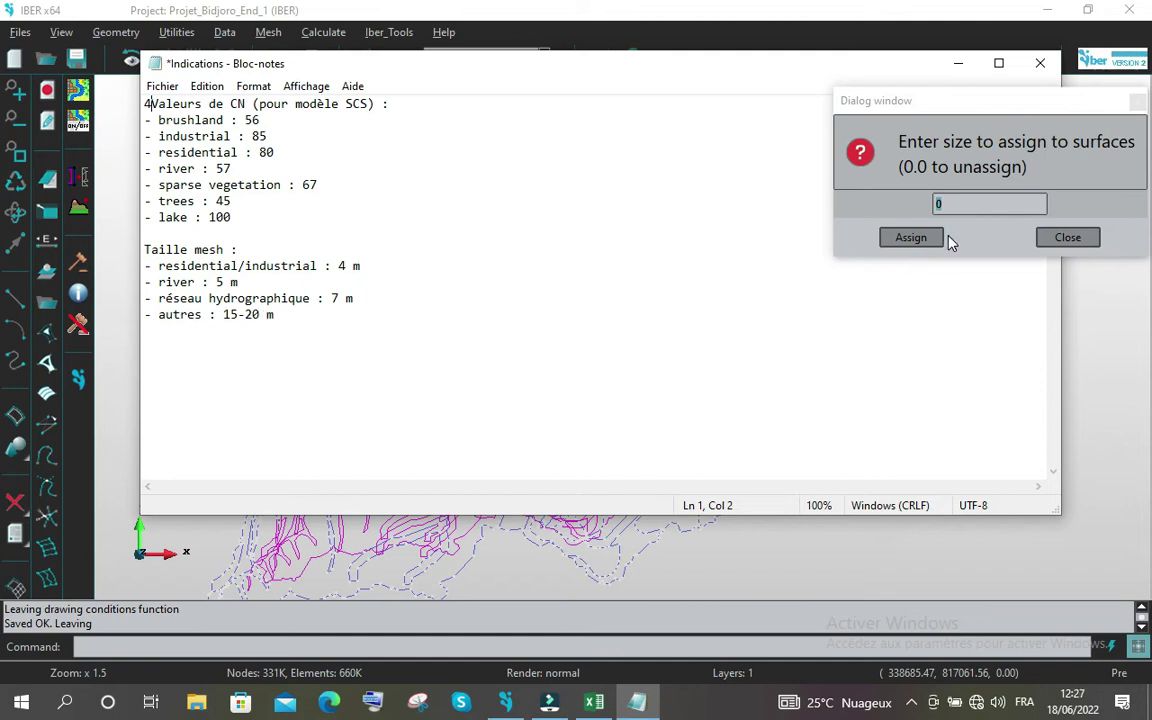
type("10")
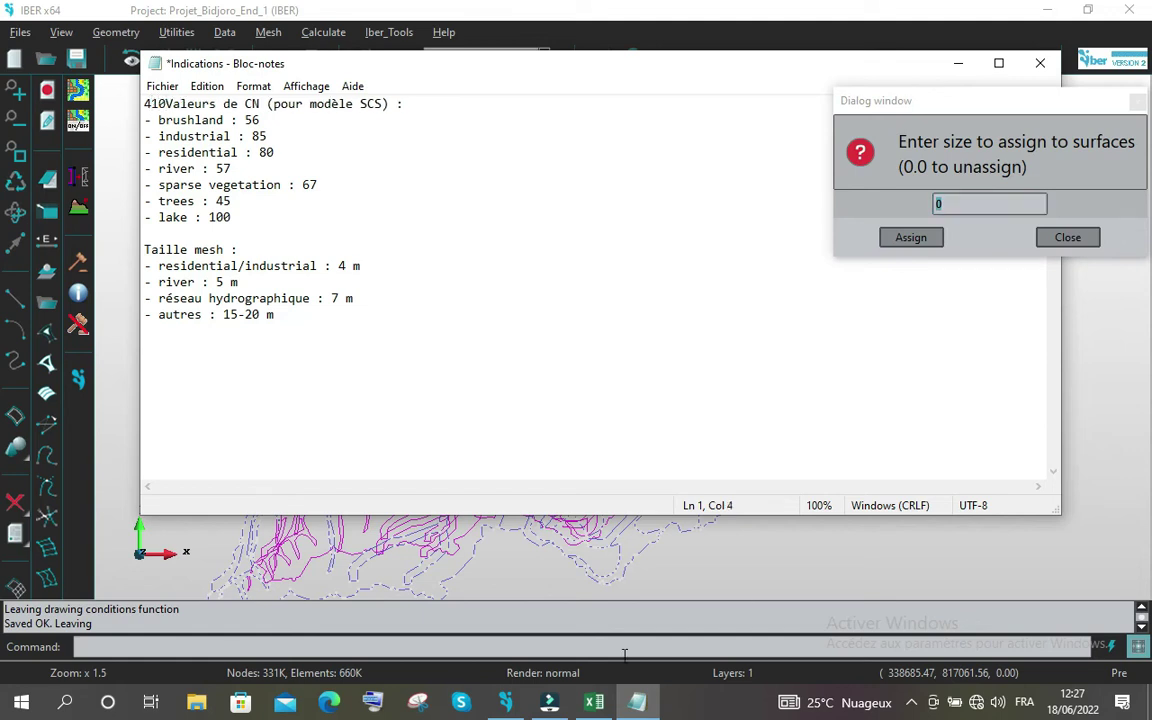
left_click(617, 595)
left_click(960, 198)
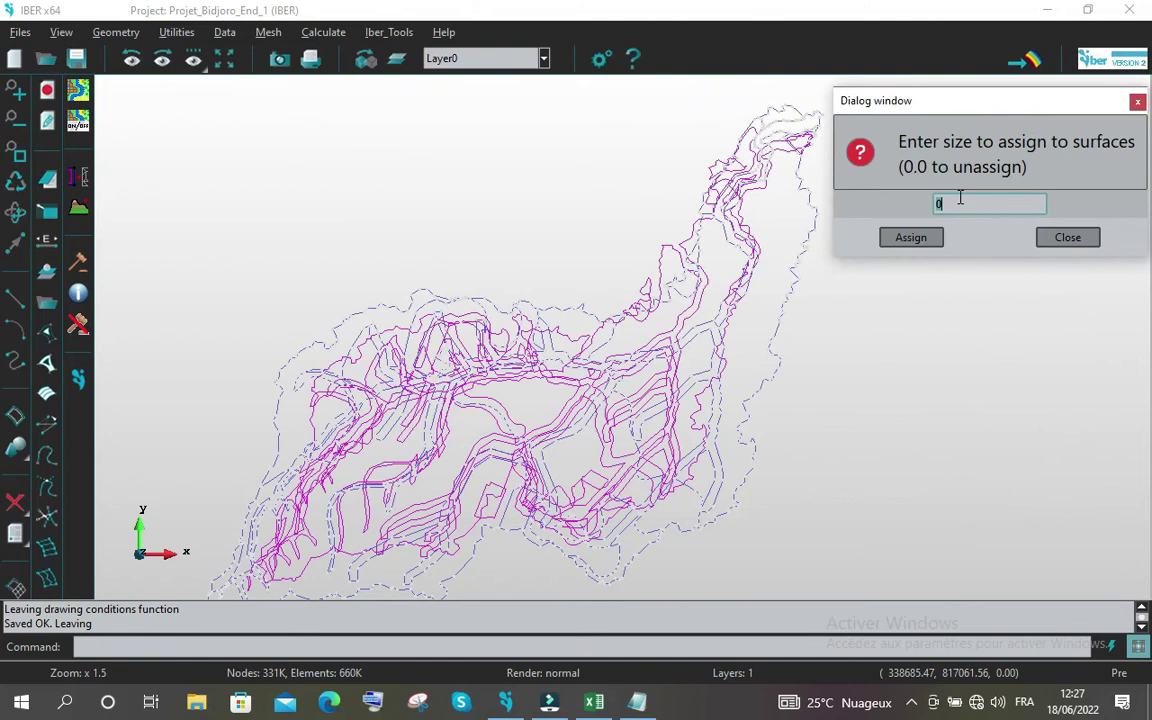
left_click_drag(955, 203, 900, 205)
left_click(911, 238)
scroll(810, 146, "up", 2)
left_click(686, 137)
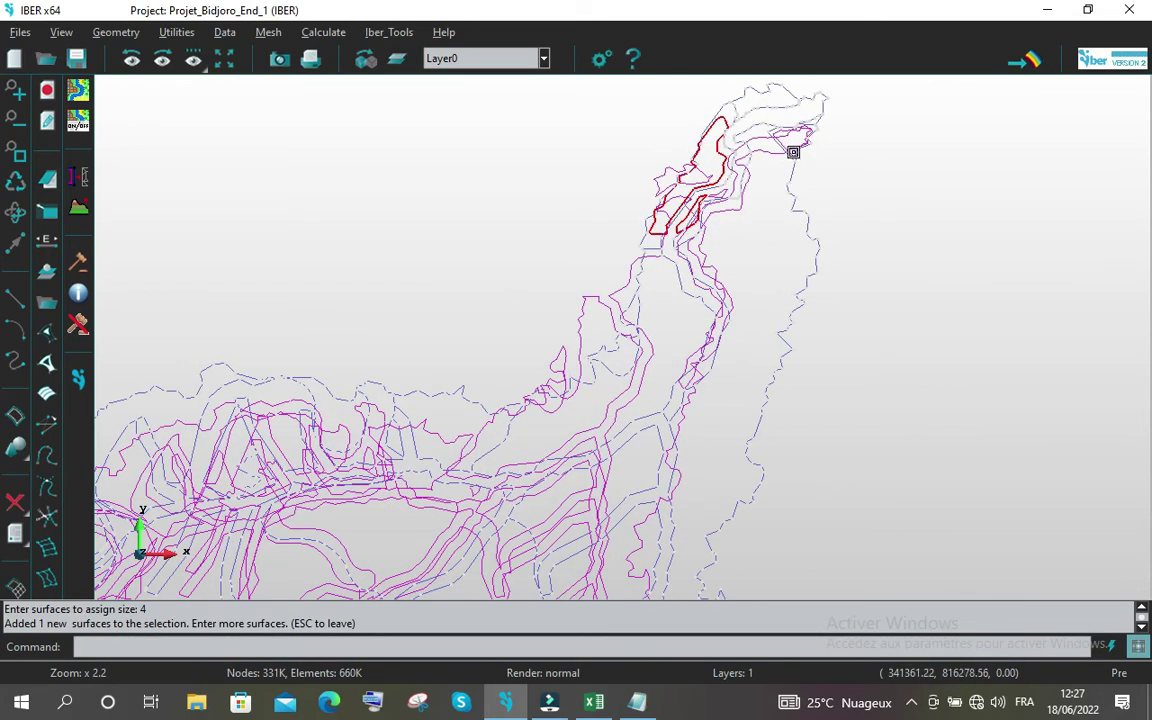
left_click(797, 154)
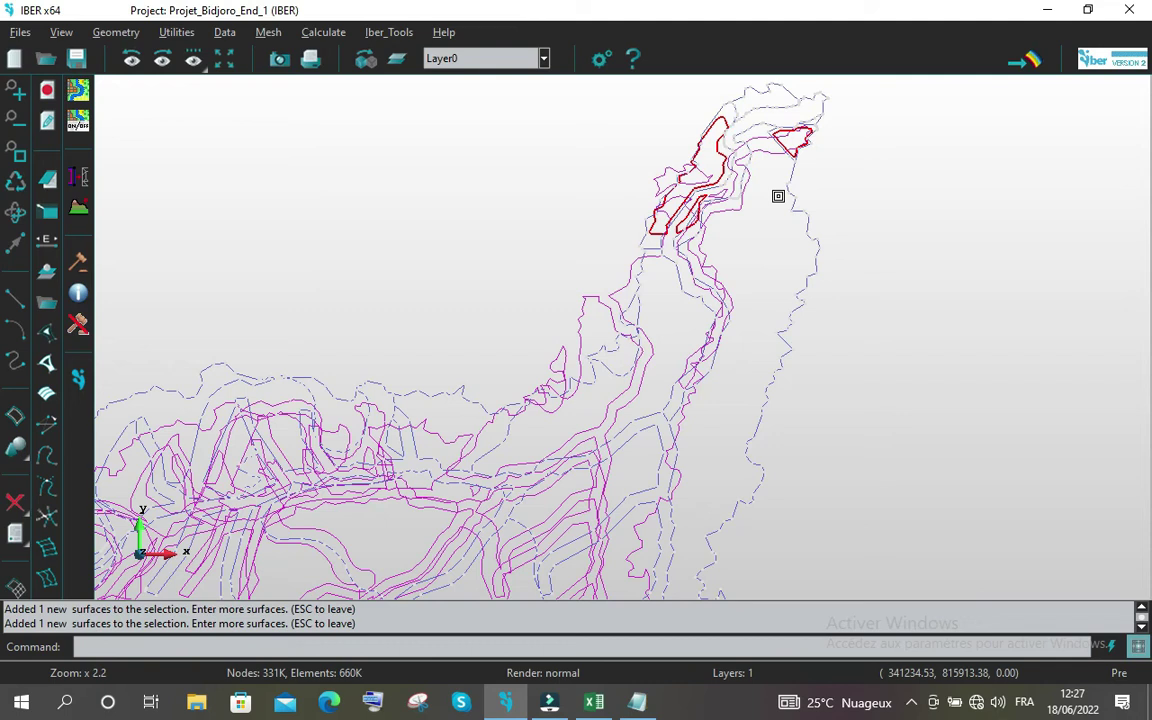
key("Escape")
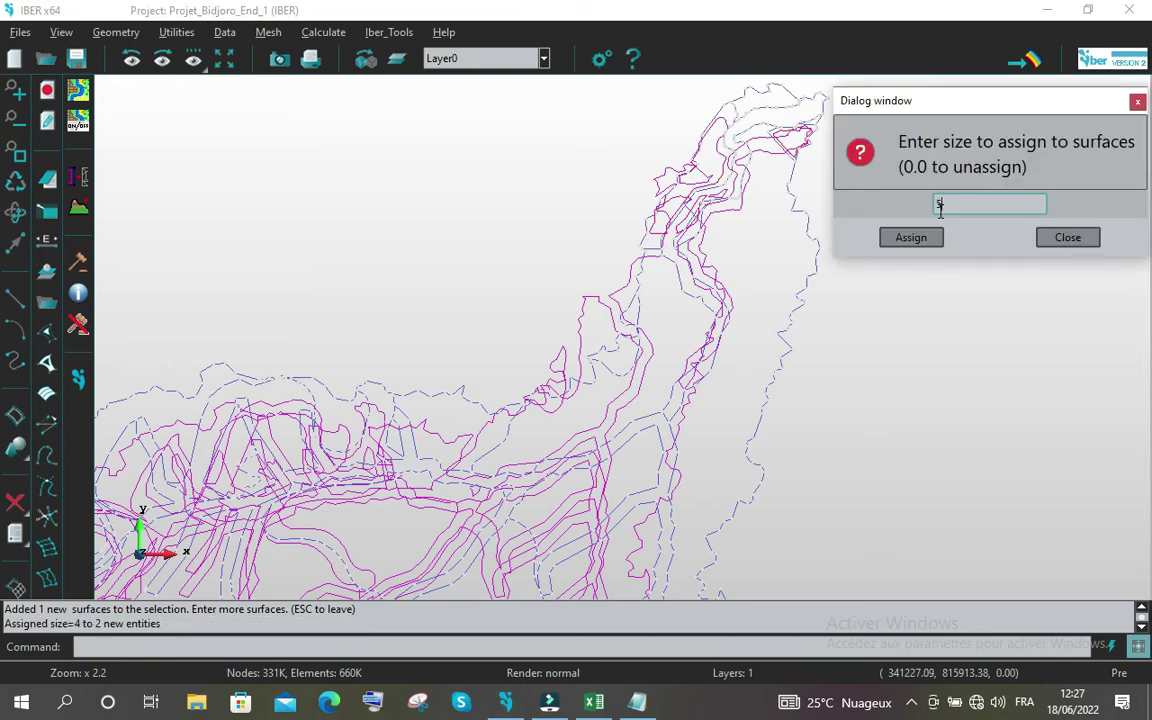
Assign a mesh size of 5 to the main river surface in the northeastern arm of the watershed
type("5")
left_click(911, 240)
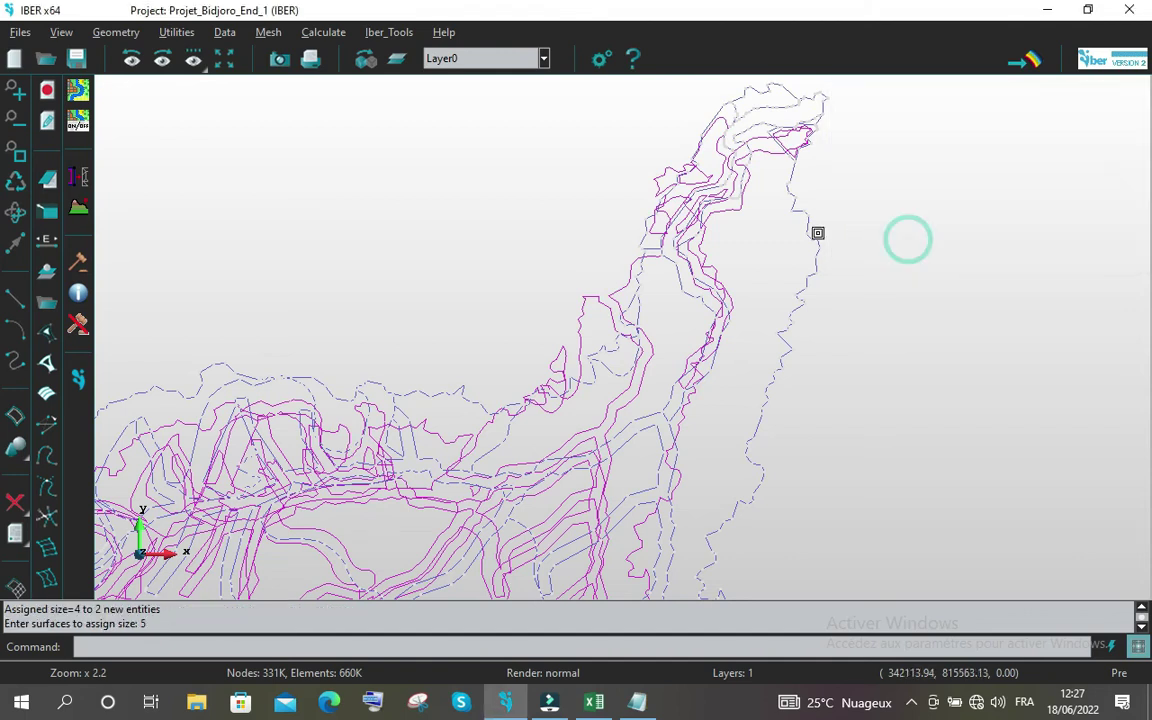
left_click(760, 150)
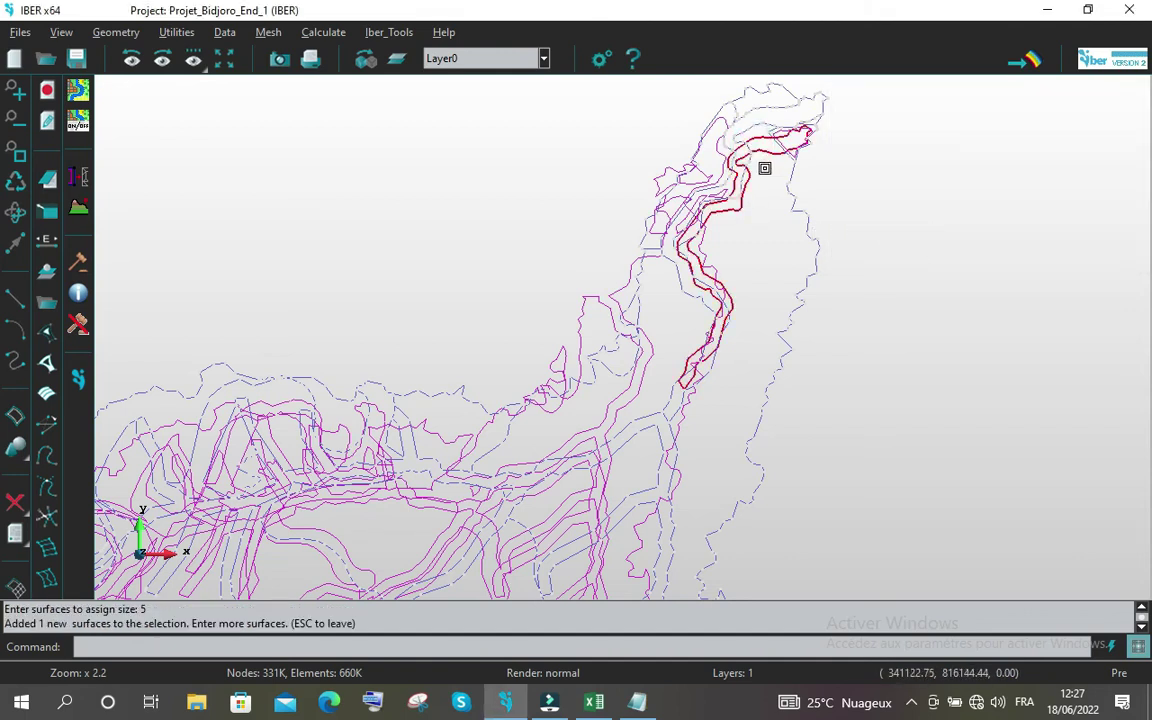
key("Escape")
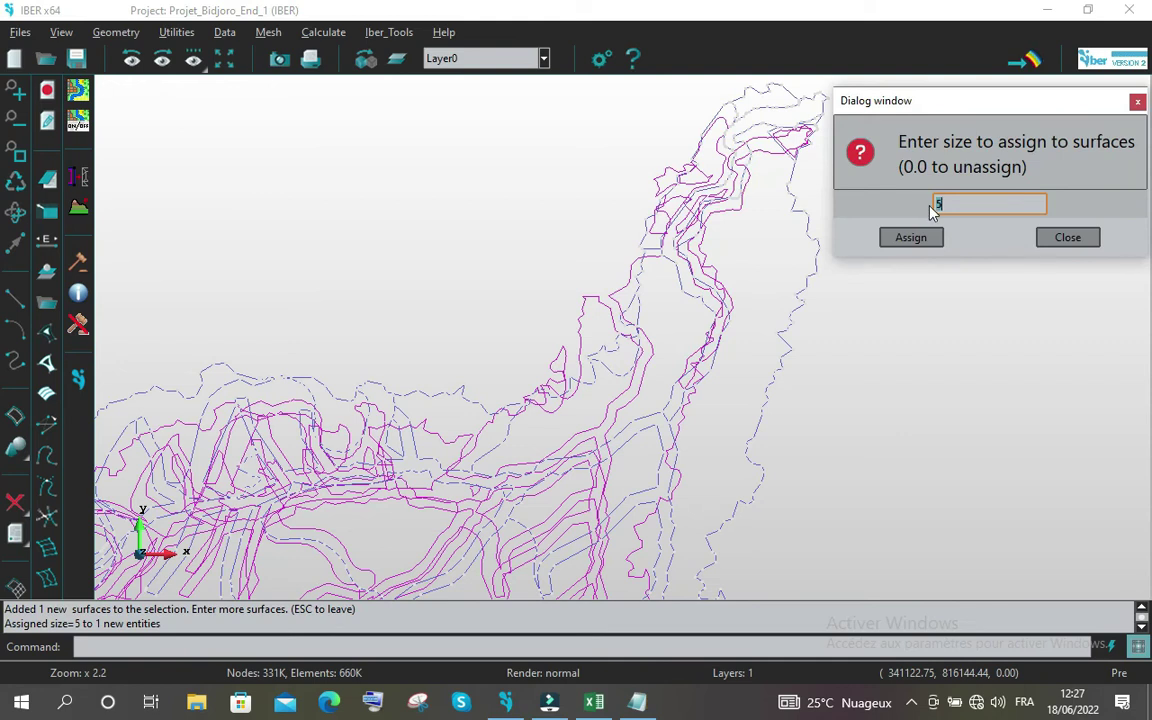
Assign a mesh size of 7 to the branching hydrographic network surface
left_click(915, 238)
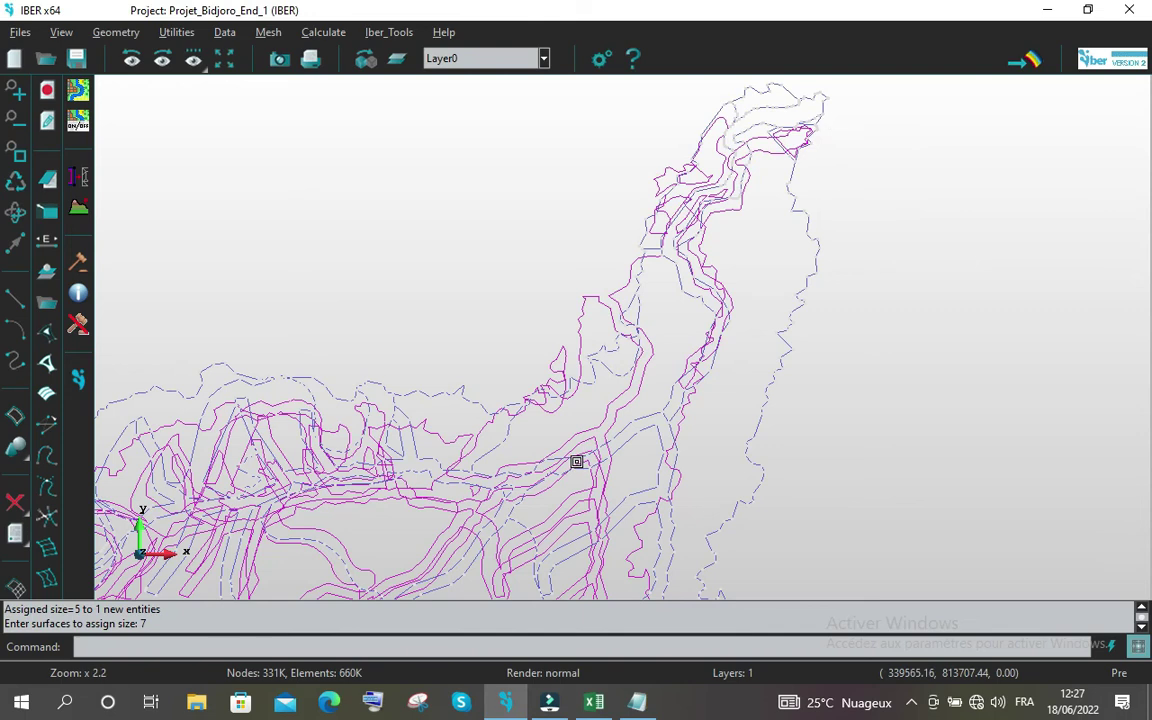
left_click(578, 465)
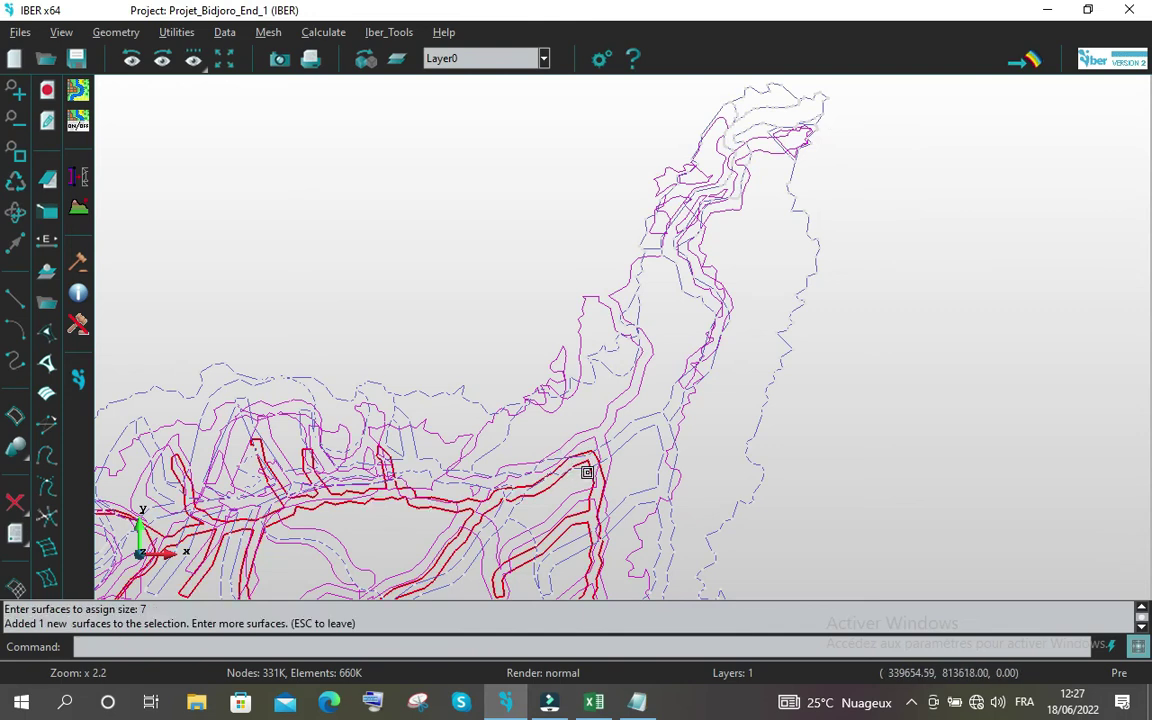
key("Escape")
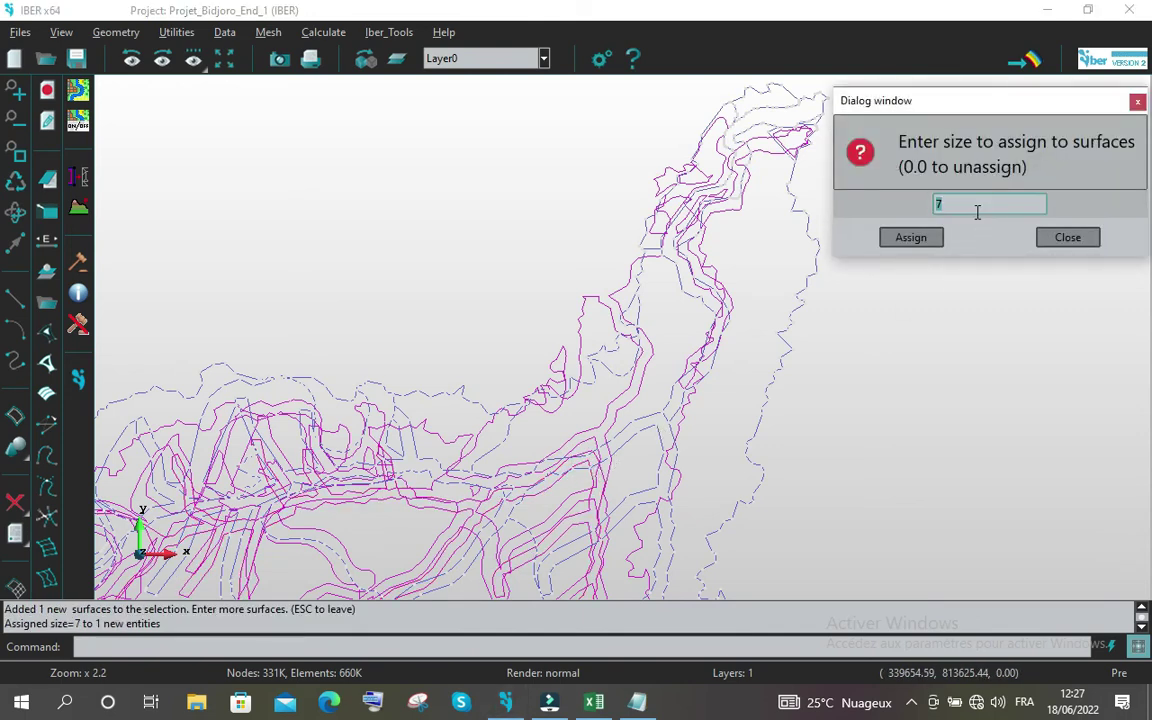
Assign a mesh size of 10 to the three remaining land surfaces of the watershed and finish the size assignment
left_click(911, 239)
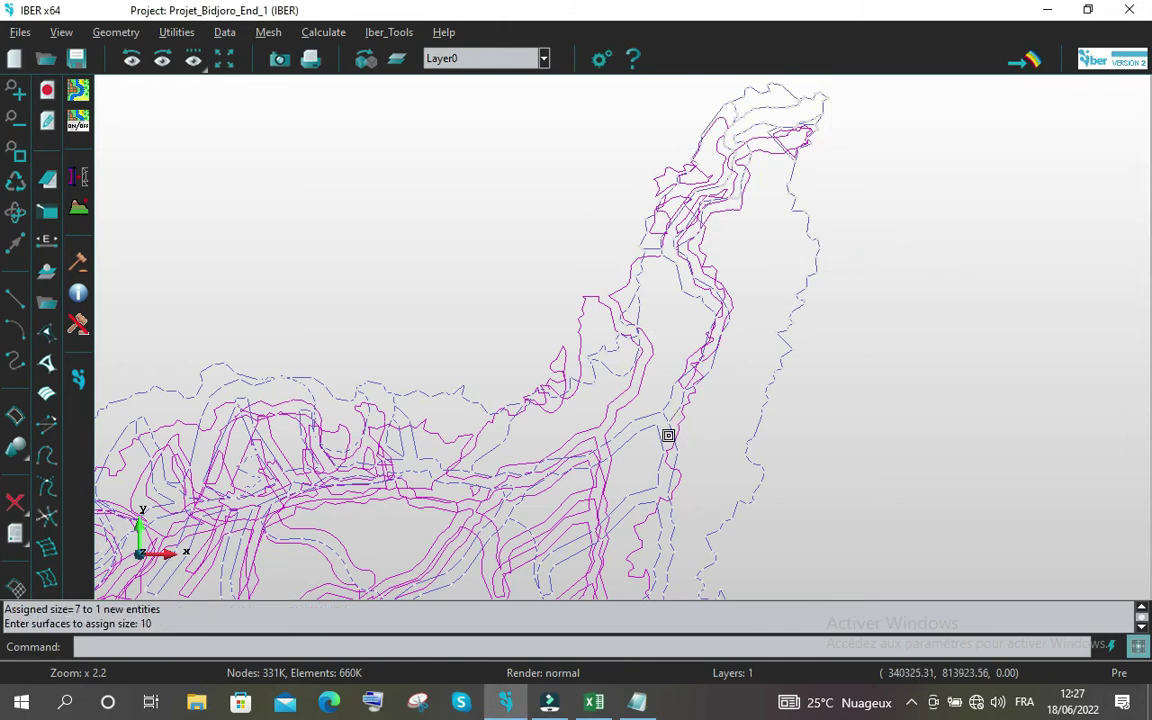
left_click(678, 450)
scroll(669, 441, "down", 1)
scroll(669, 441, "down", 5)
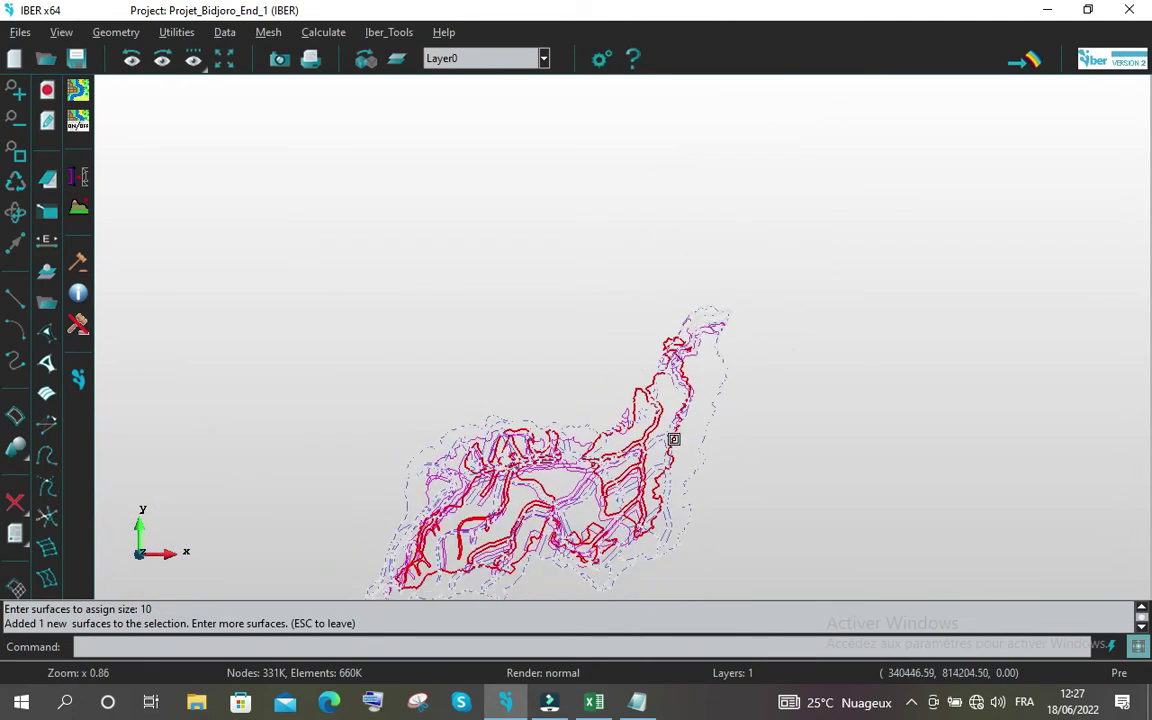
left_click(515, 473)
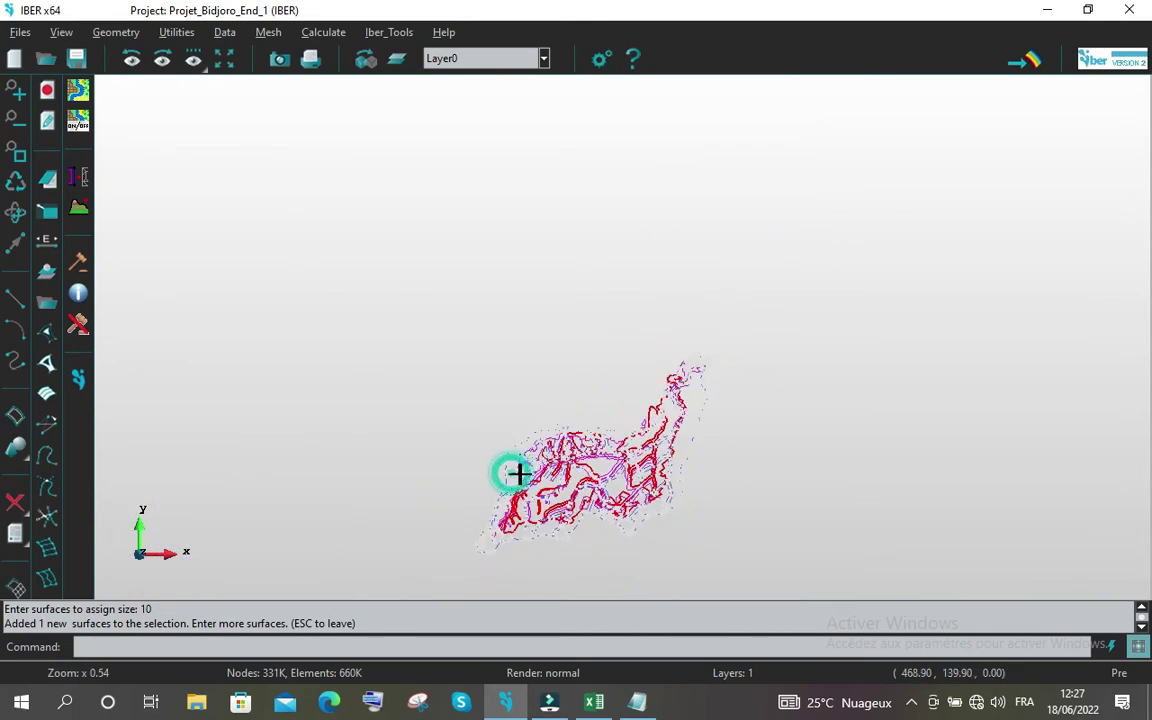
scroll(590, 542, "down", 3)
scroll(590, 542, "up", 7)
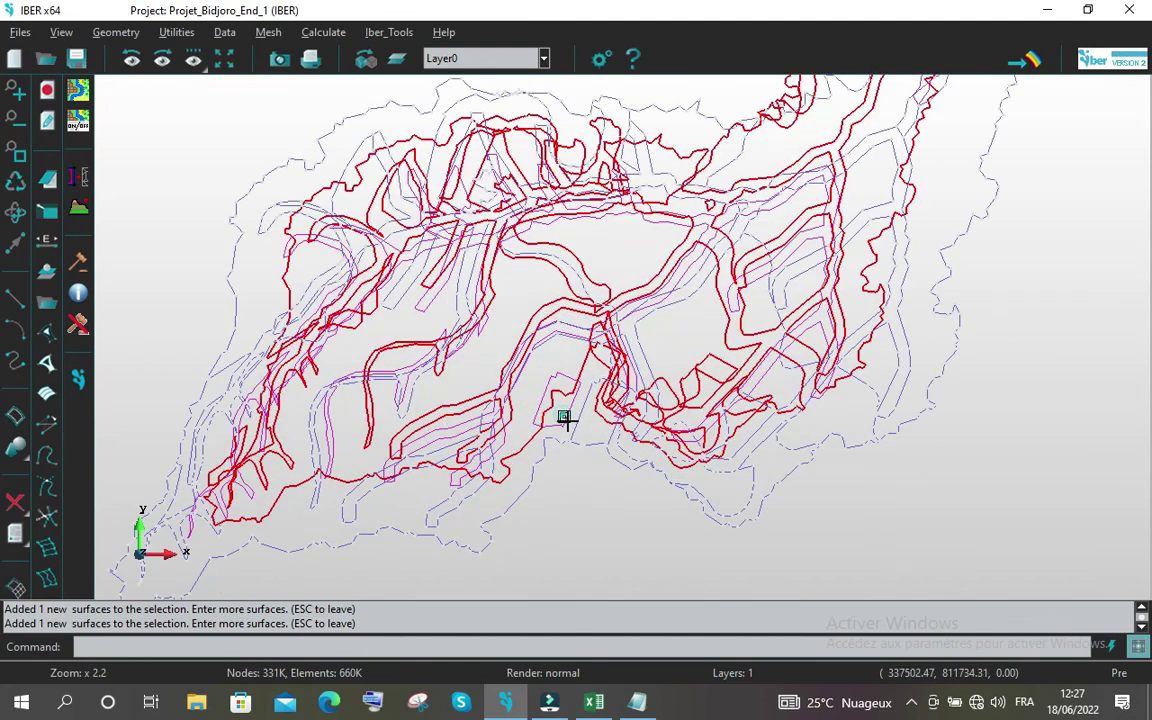
scroll(589, 458, "down", 3)
scroll(589, 458, "down", 2)
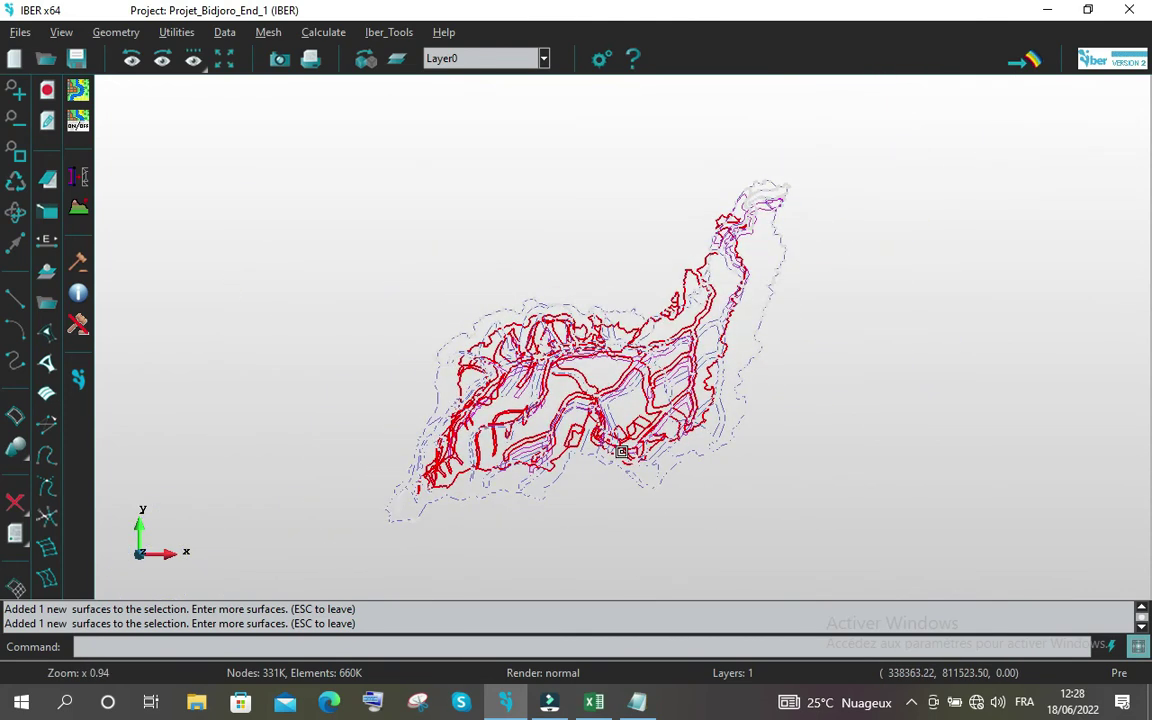
scroll(630, 442, "up", 1)
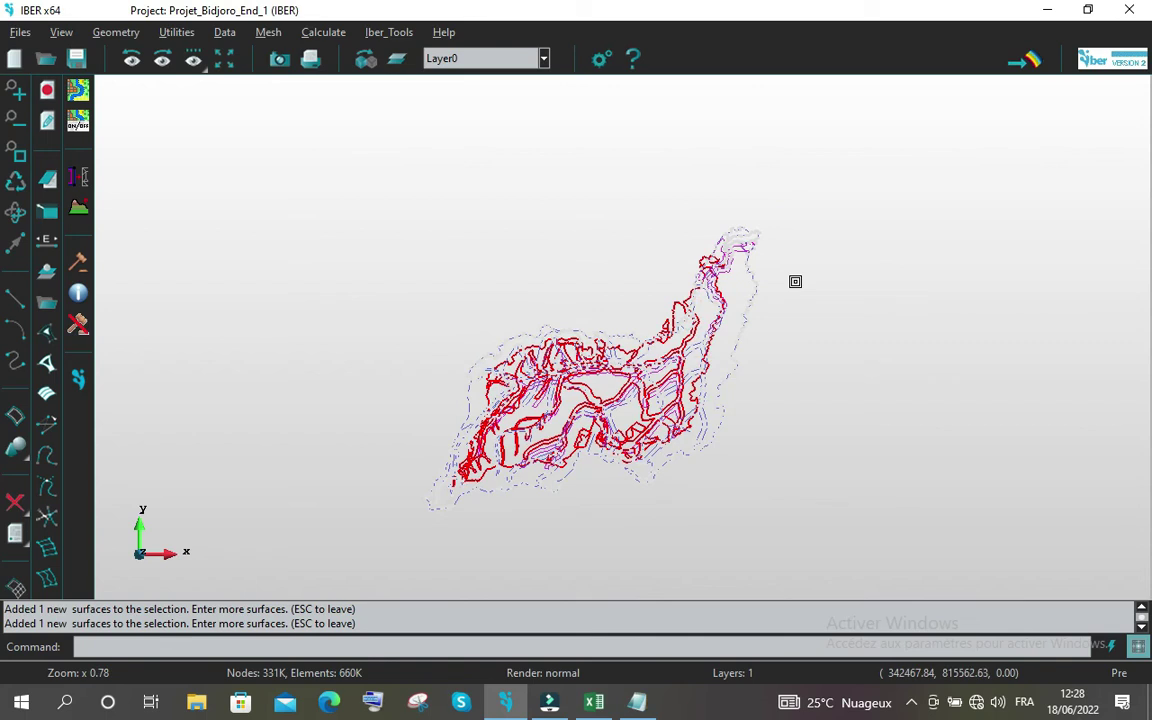
key("Escape")
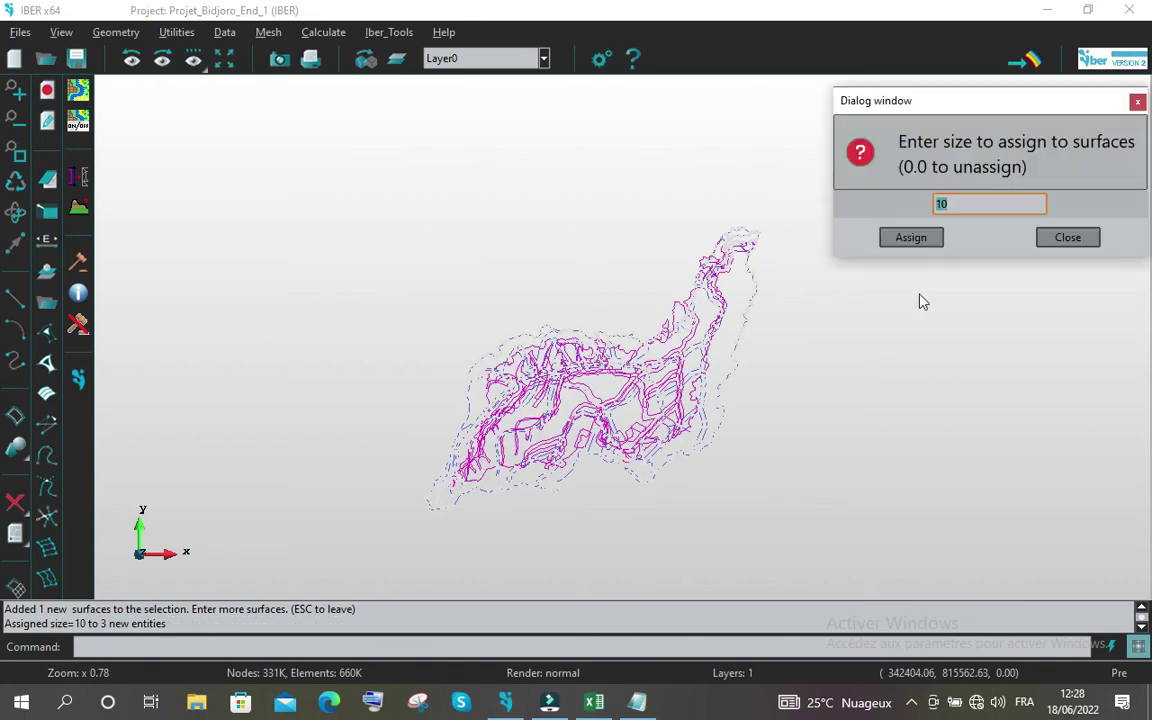
left_click(1068, 240)
Draw the assigned mesh sizes of the surfaces as a colour map over the whole watershed
scroll(710, 432, "up", 2)
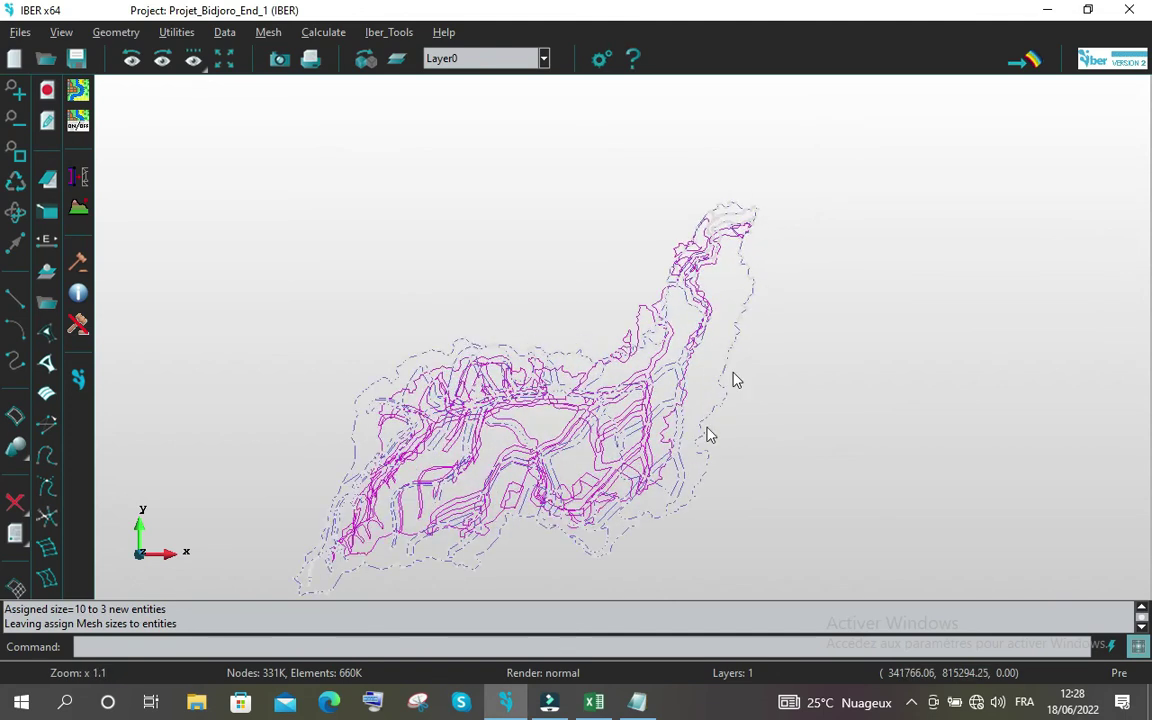
scroll(593, 560, "up", 2)
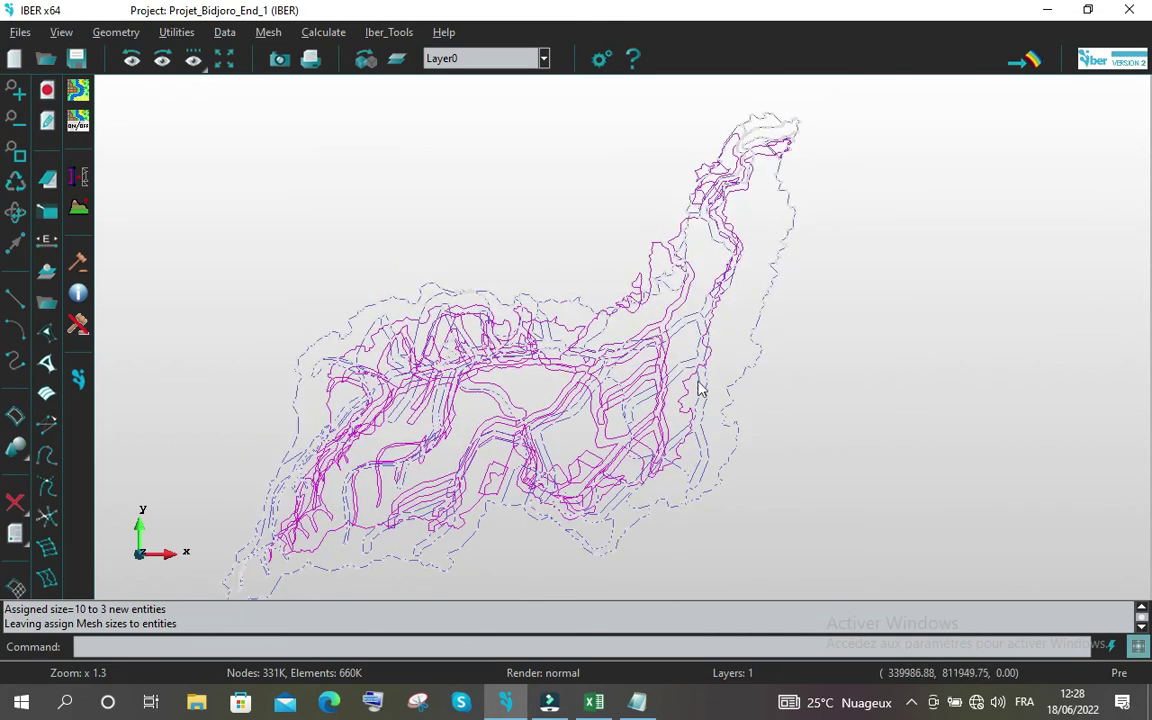
left_click(271, 33)
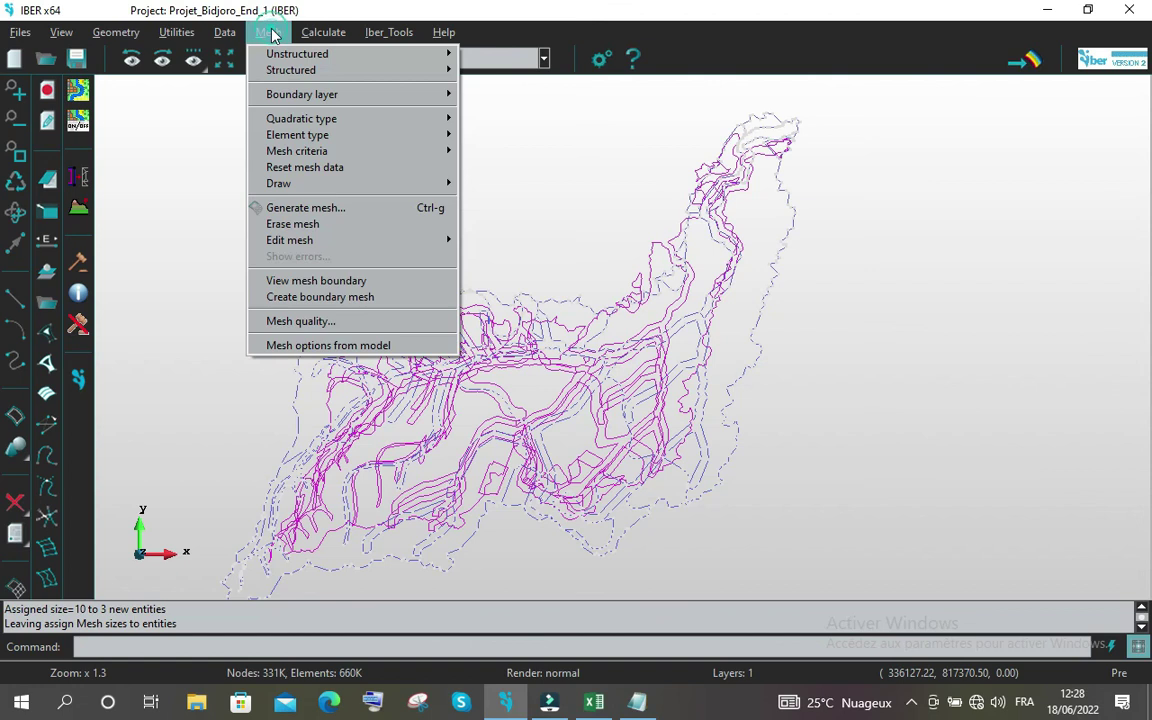
mouse_move(280, 56)
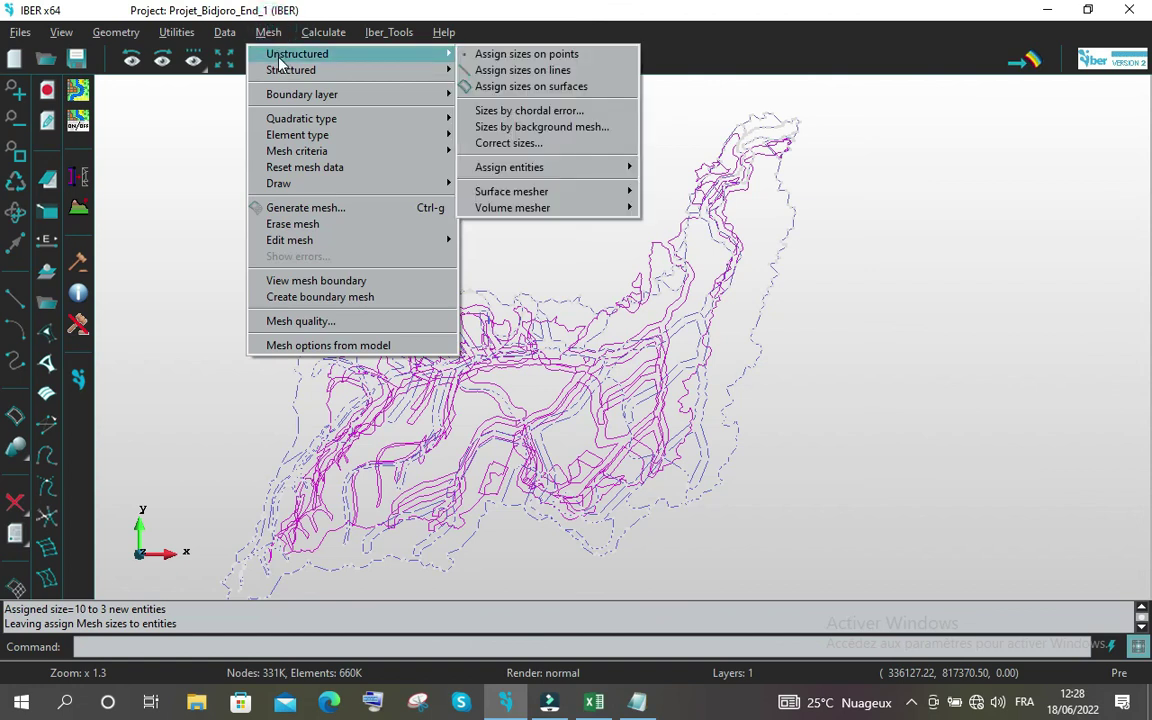
mouse_move(316, 189)
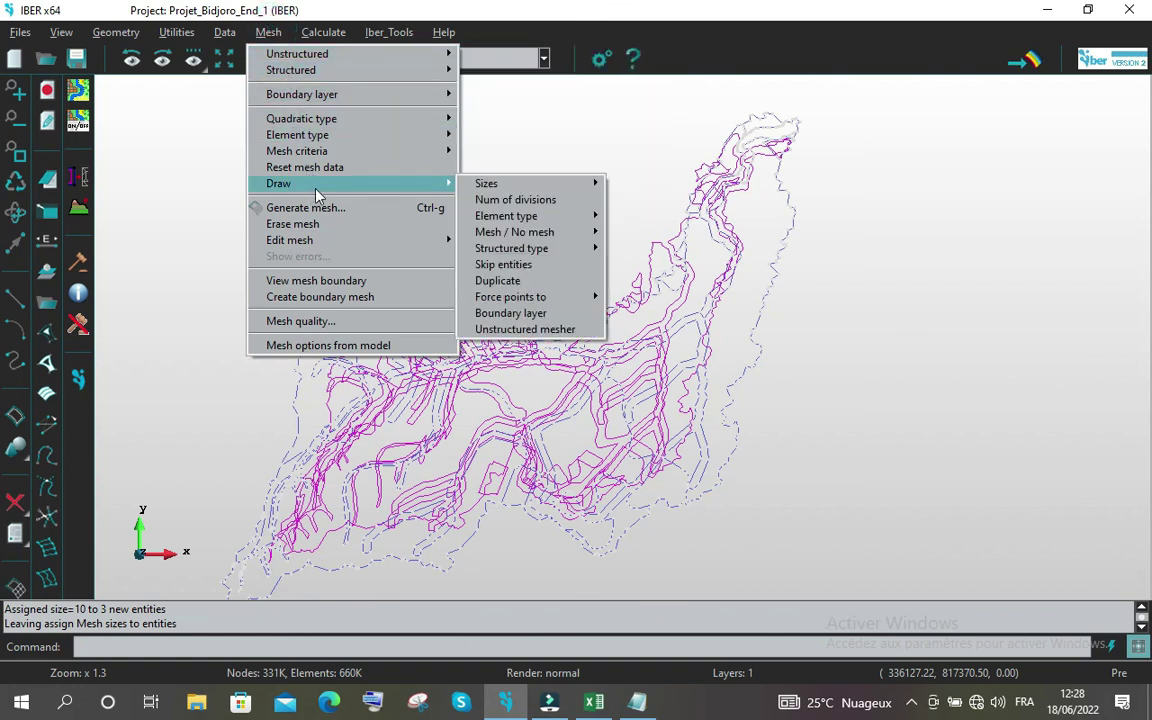
mouse_move(592, 182)
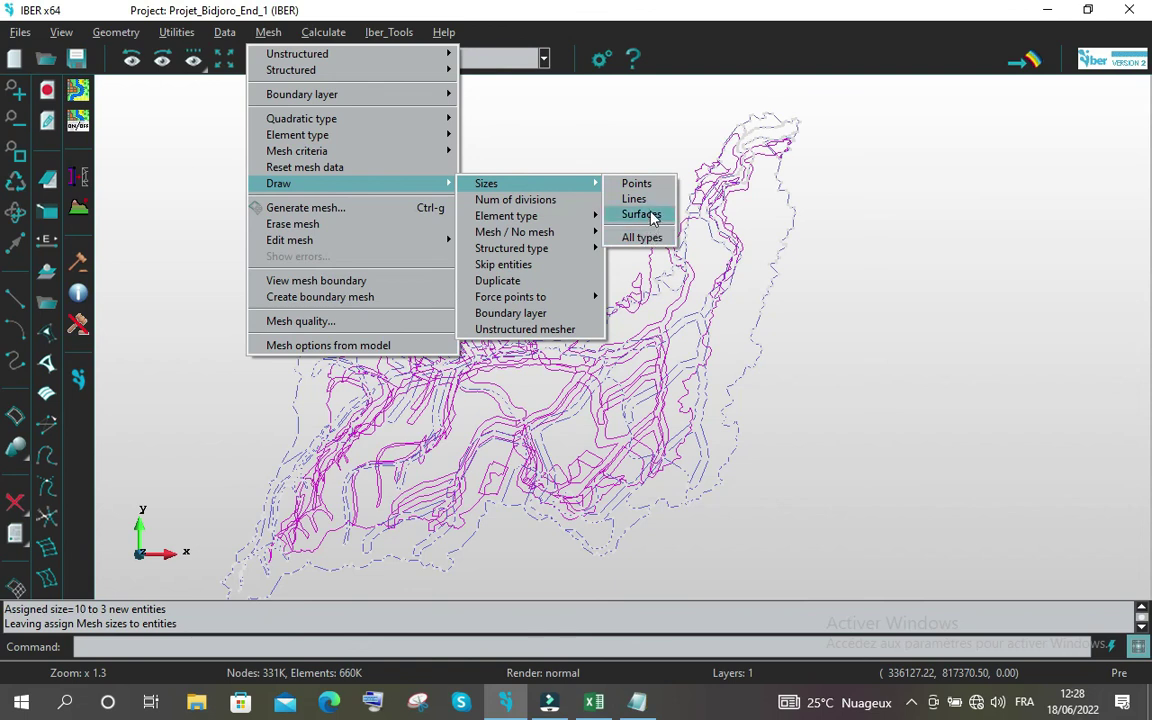
left_click(641, 215)
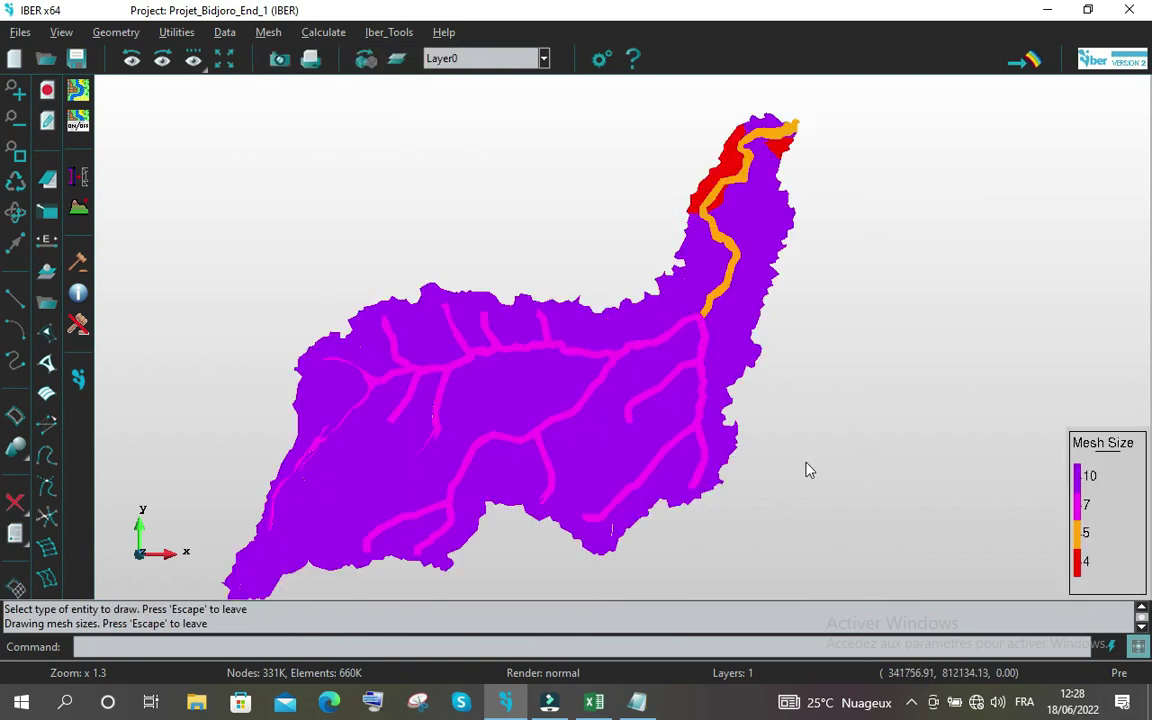